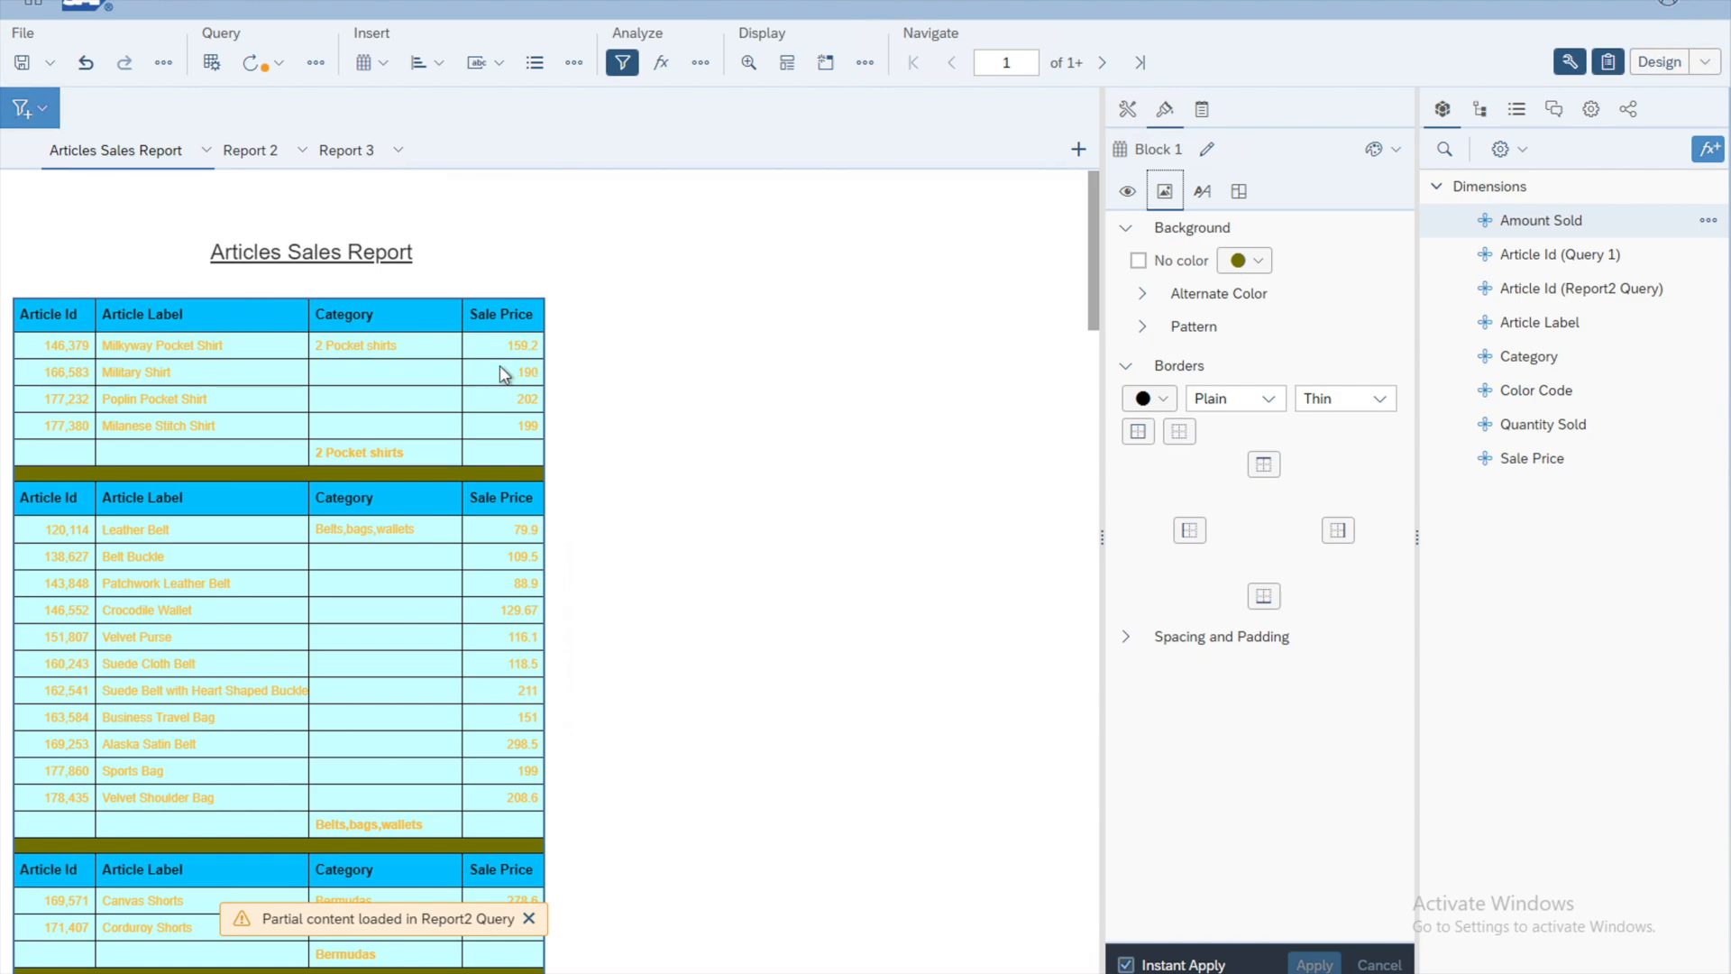
Show the line break settings of the articles table and expand its table layout options.
left_click(343, 348)
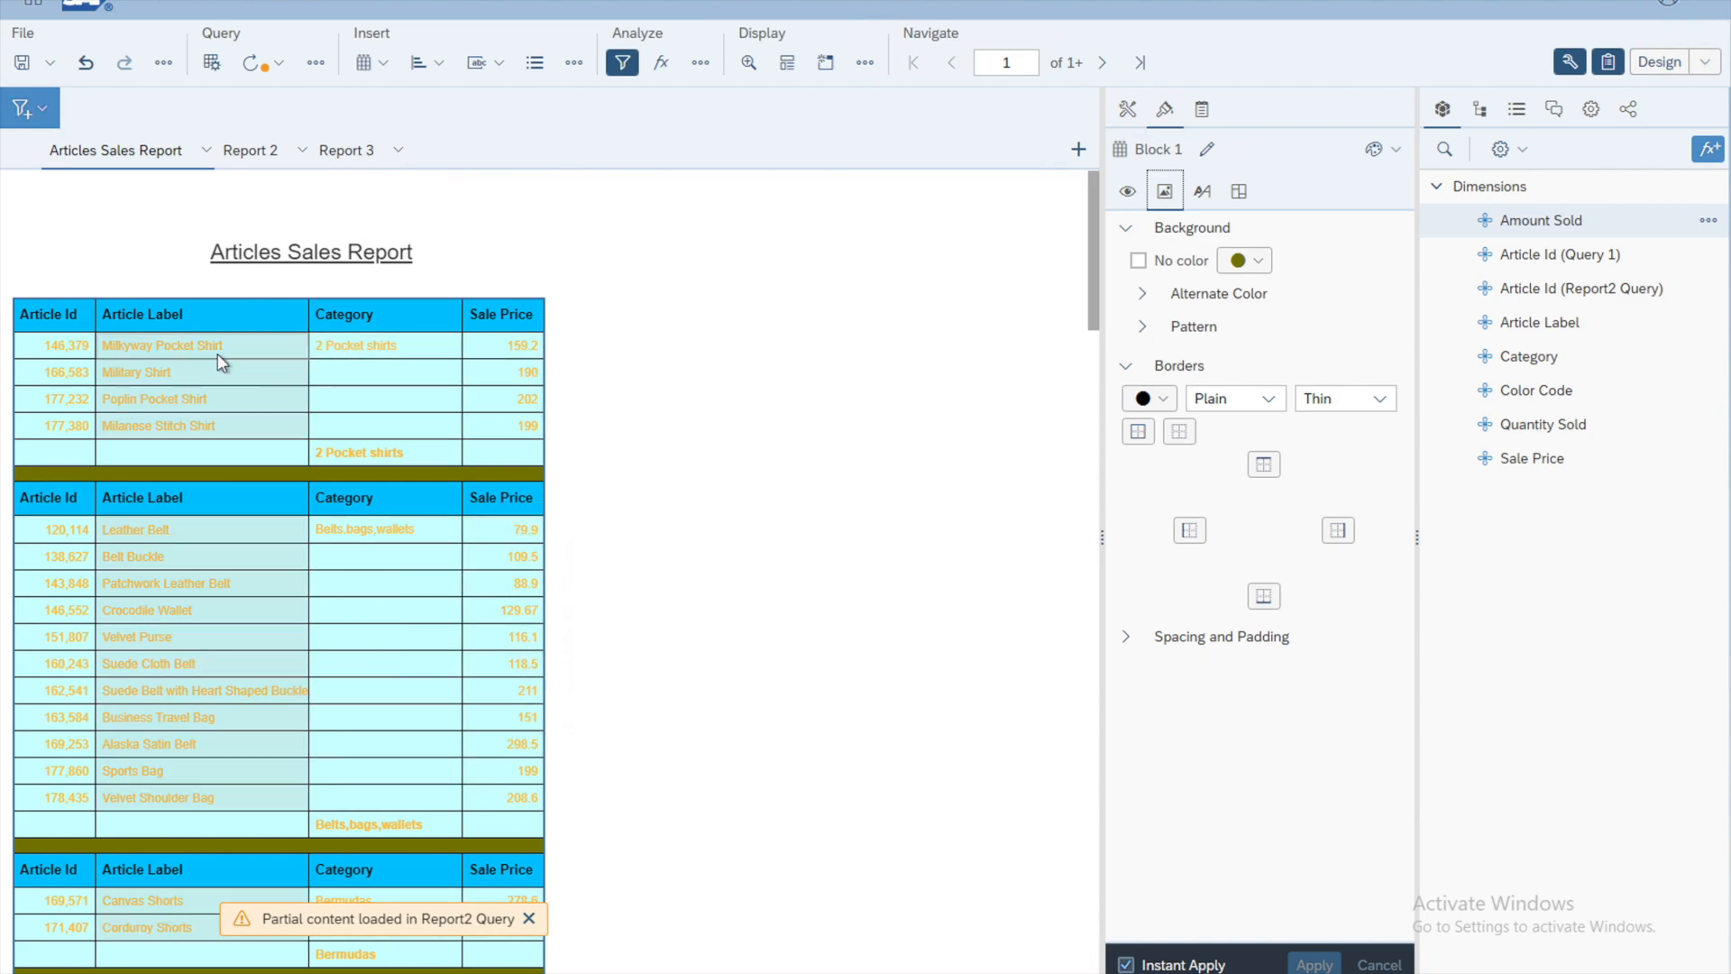
left_click(822, 349)
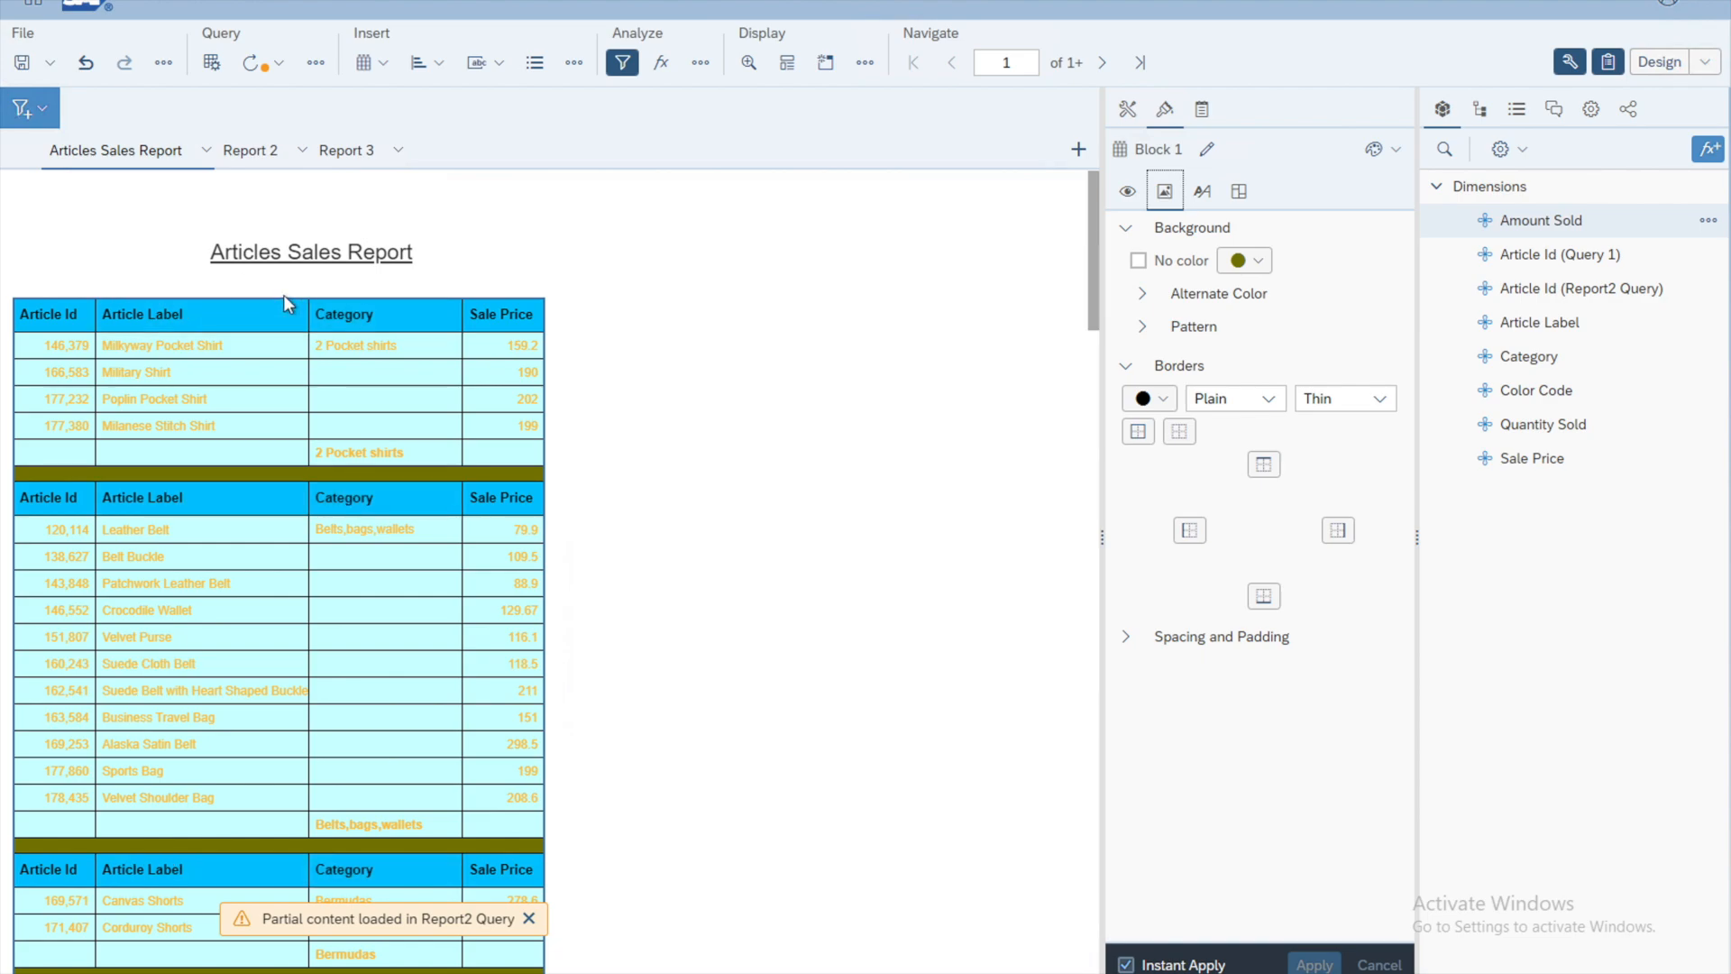
left_click(311, 300)
left_click(1126, 112)
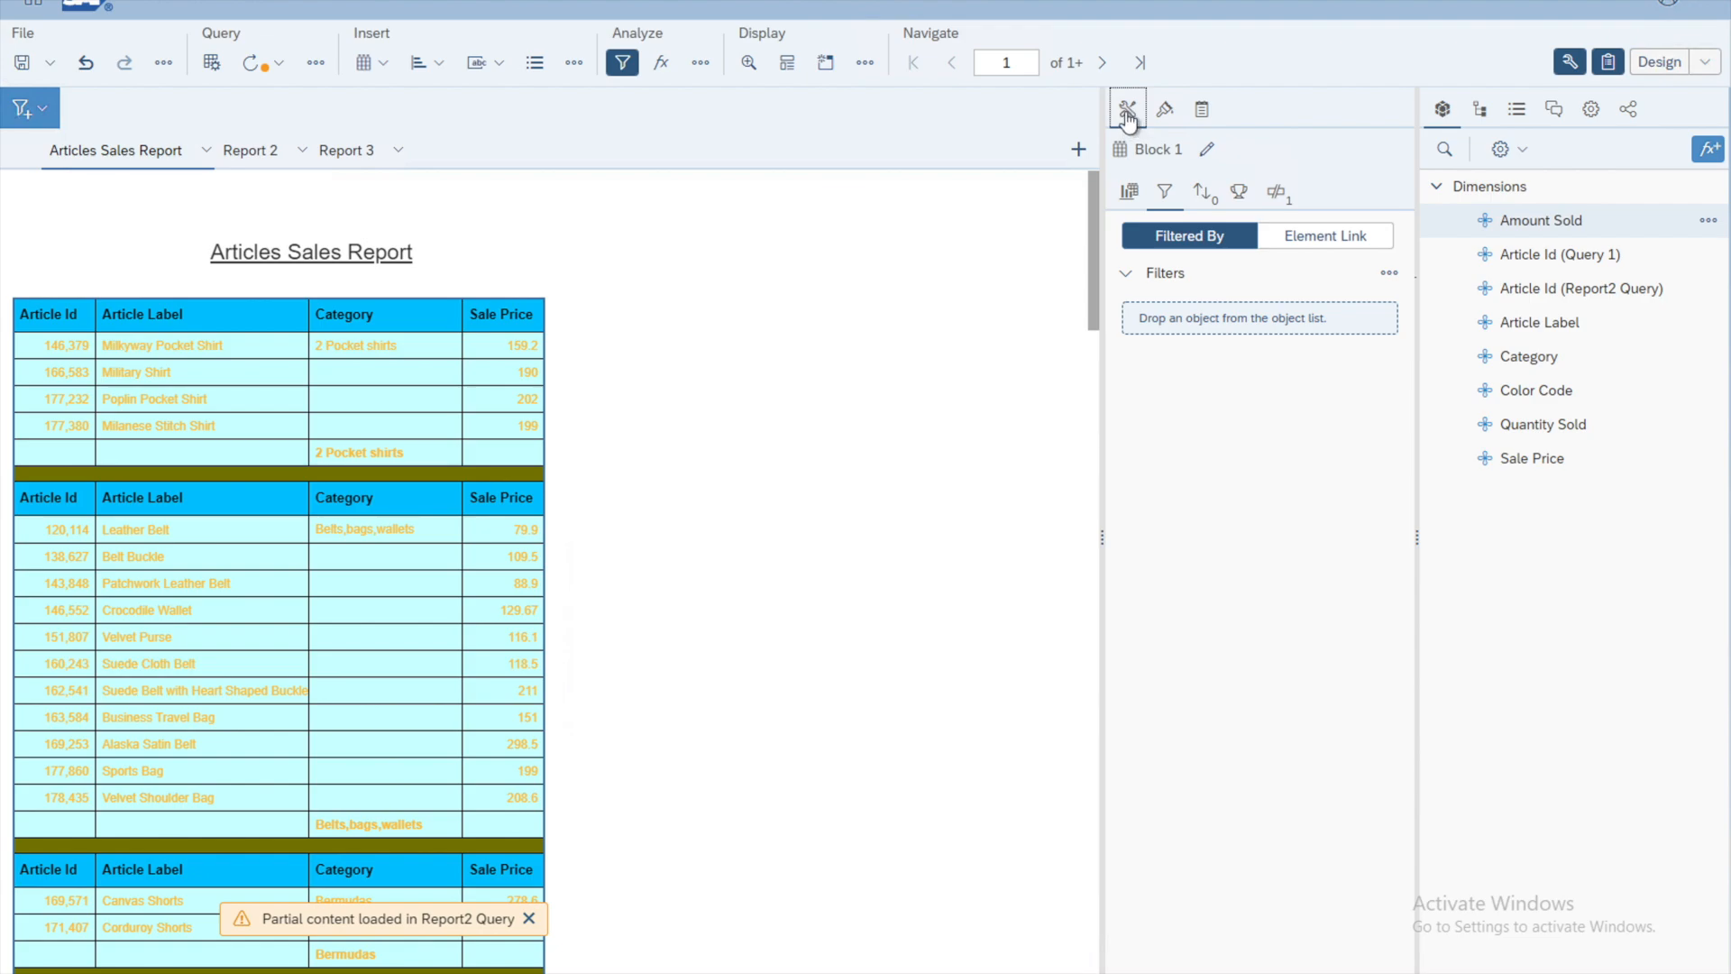
left_click(1277, 193)
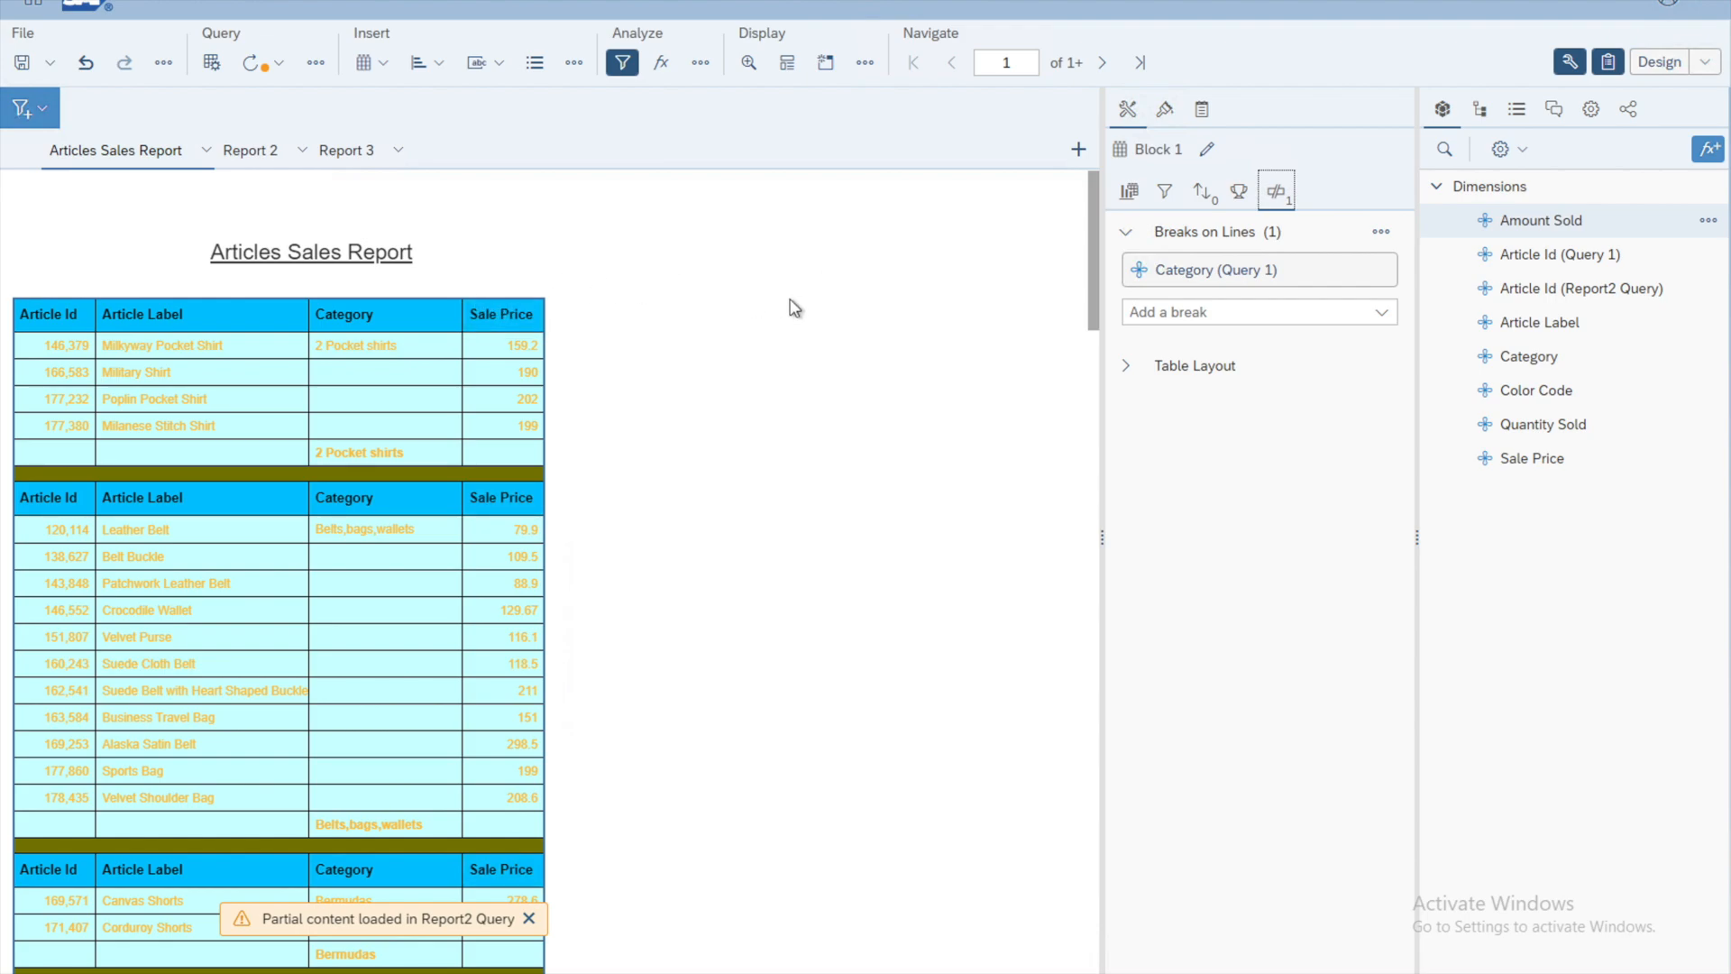
right_click(500, 302)
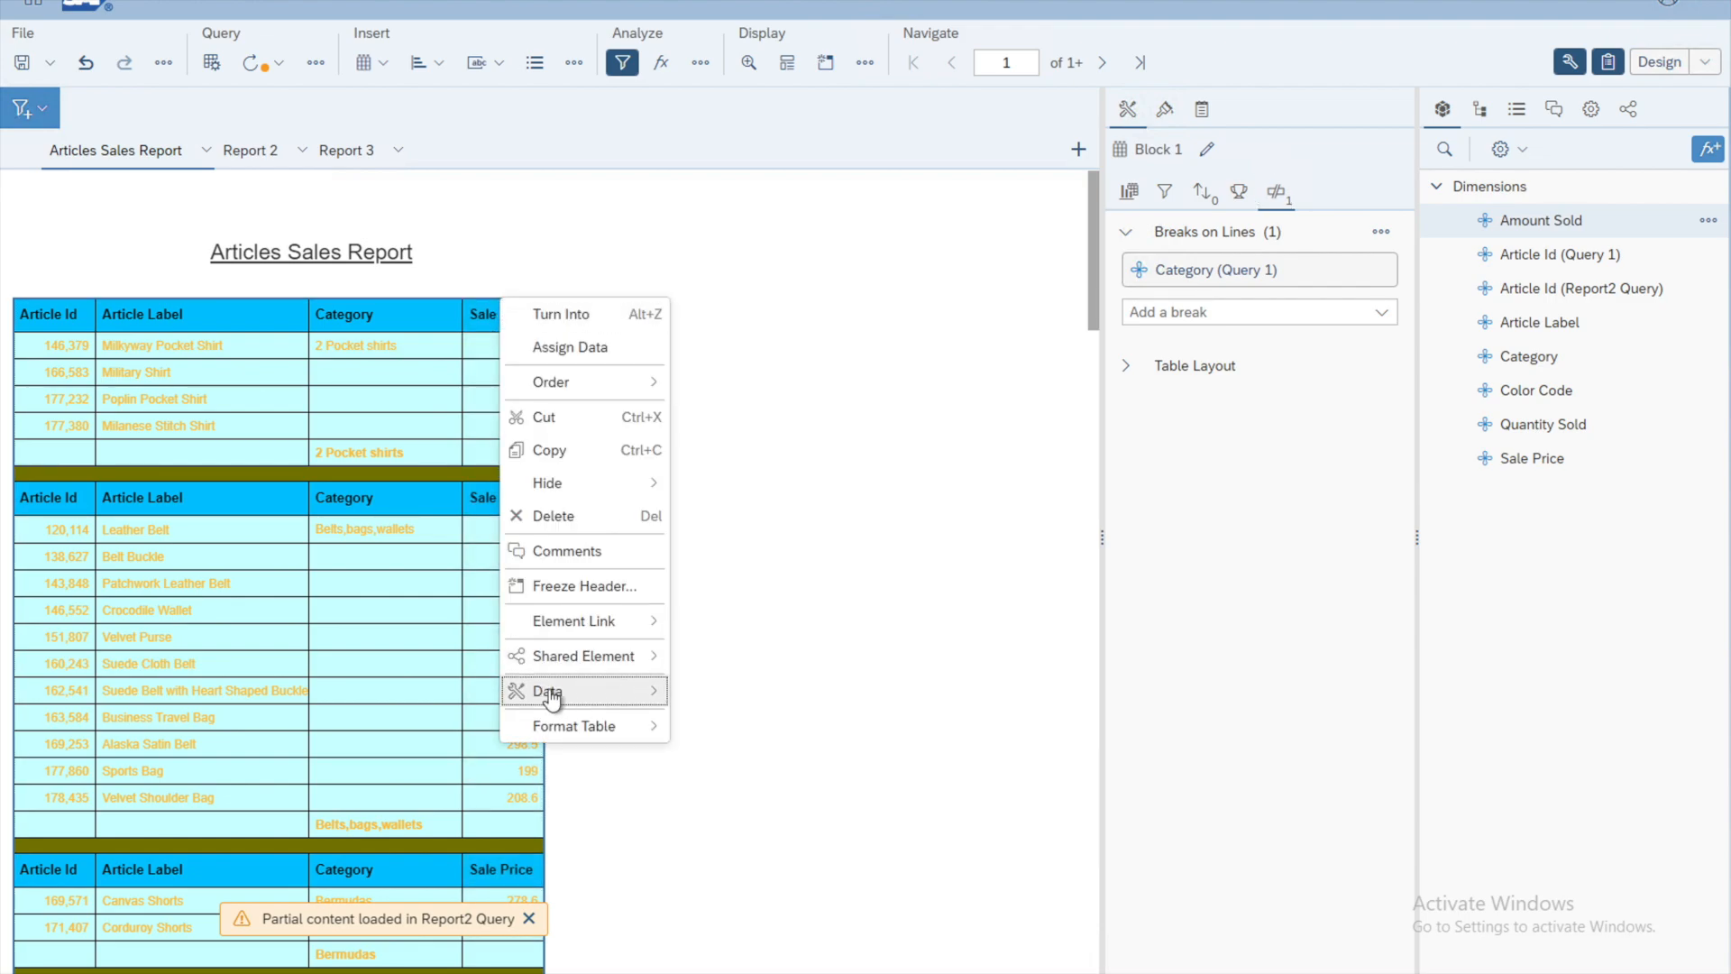
mouse_move(549, 699)
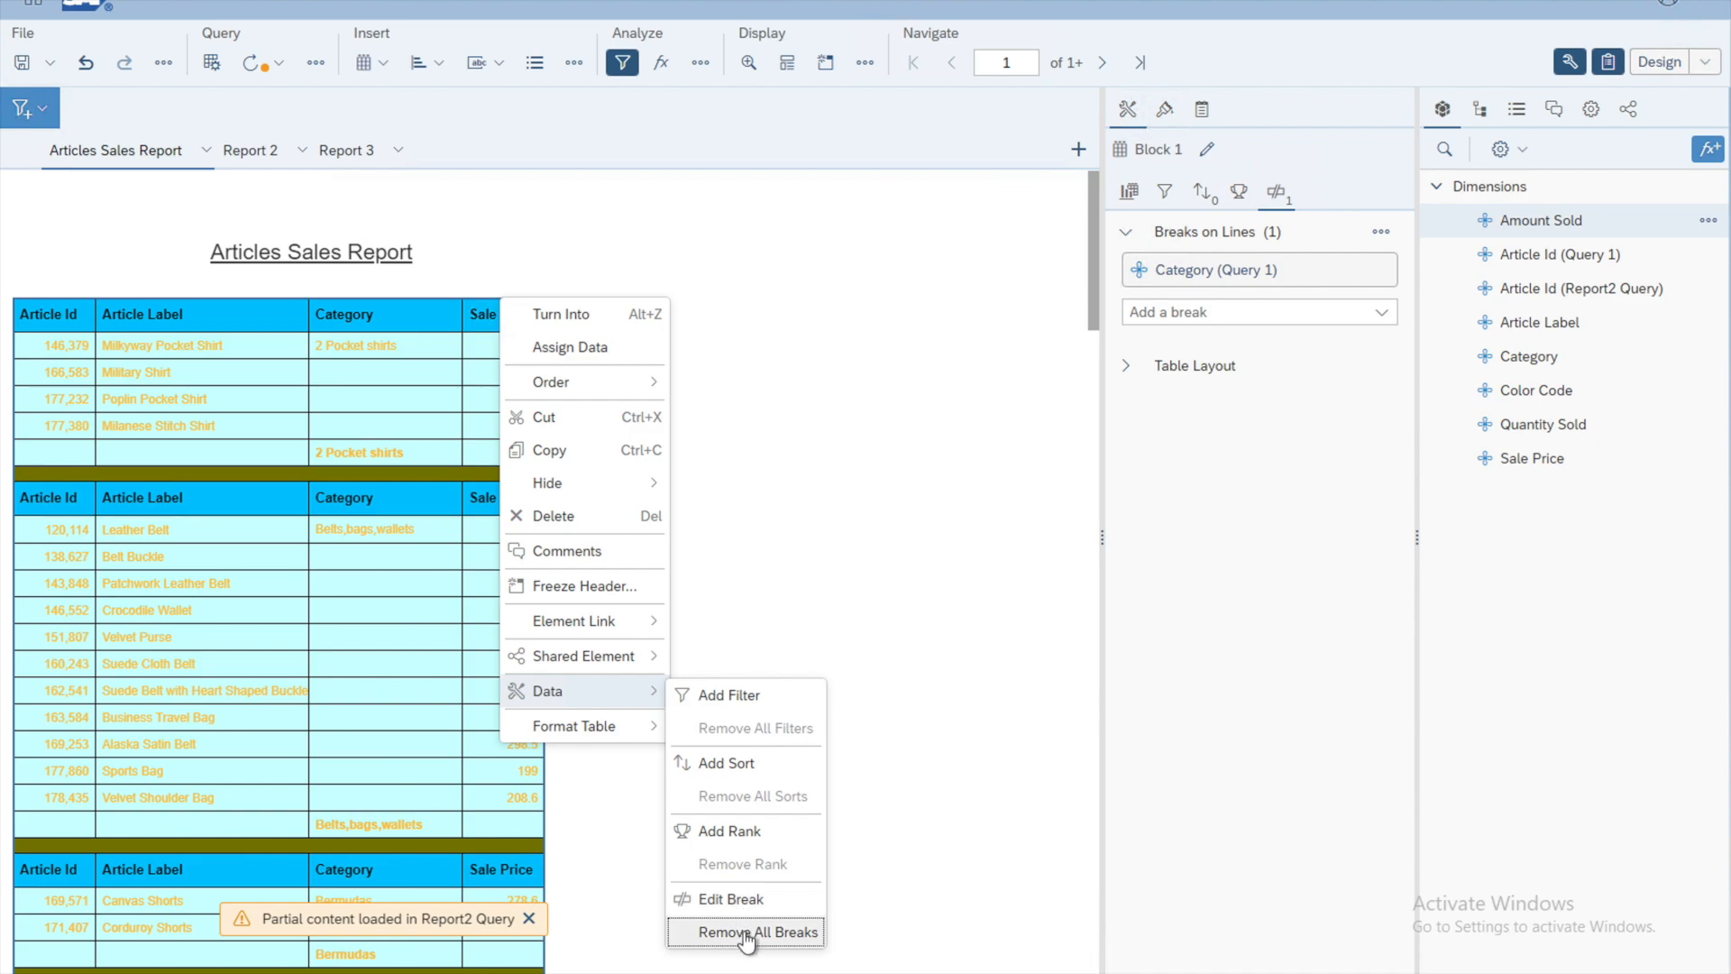
left_click(1126, 370)
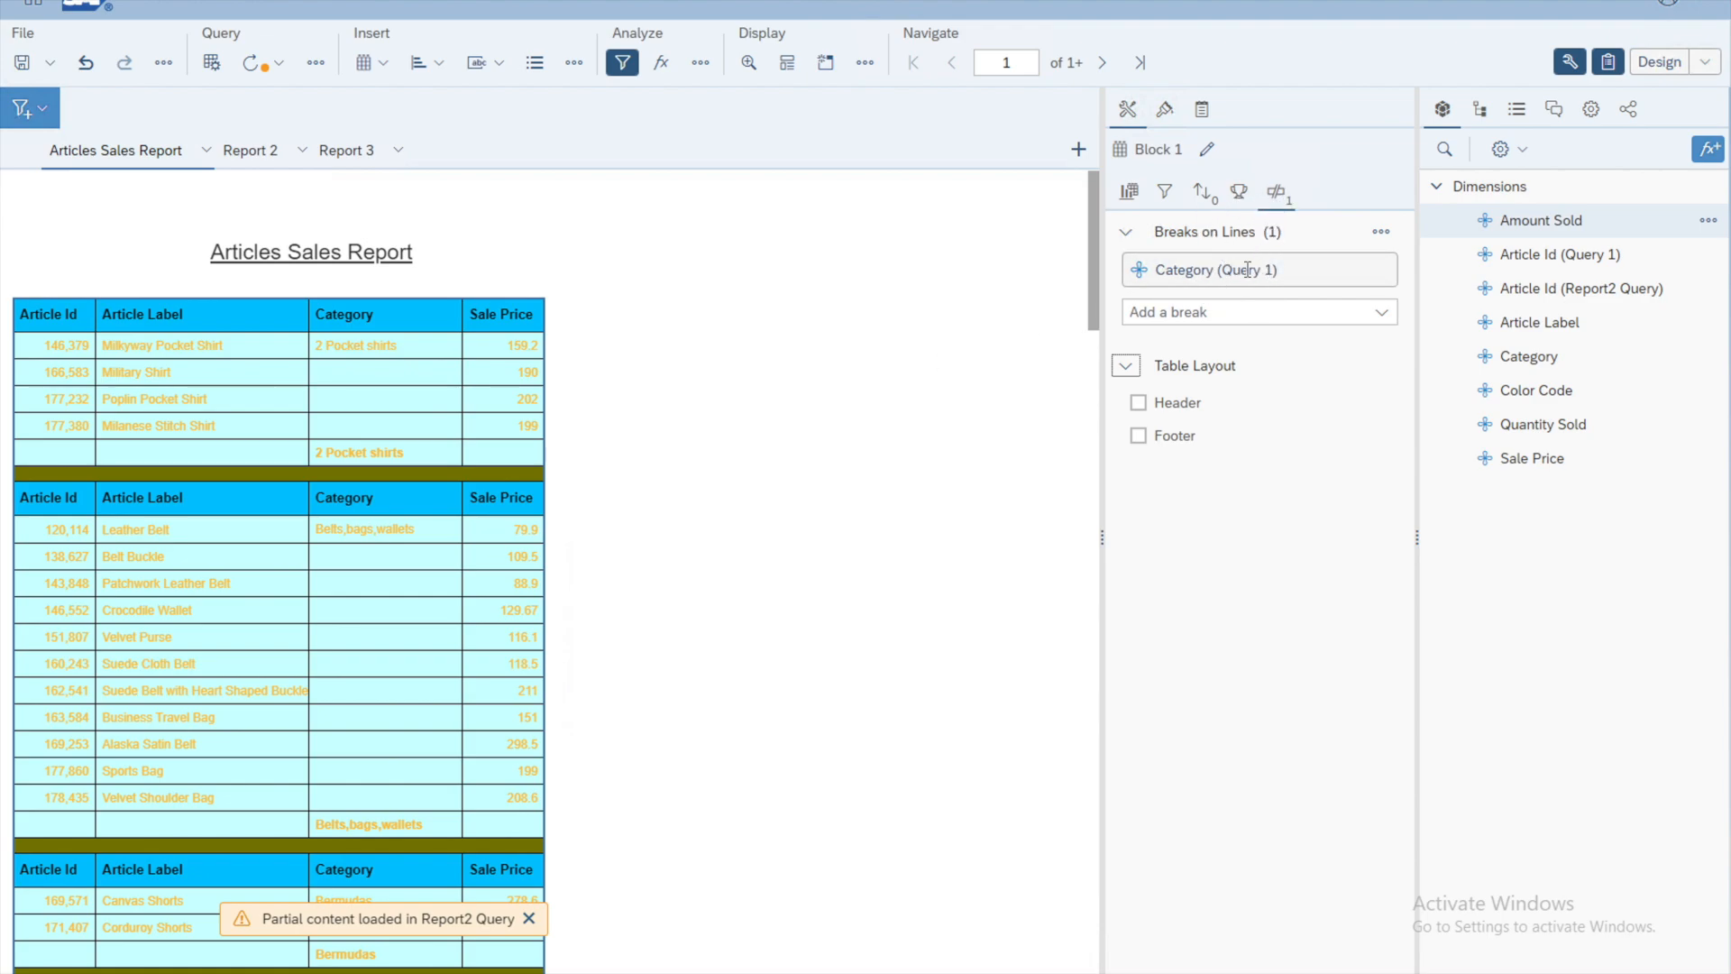
mouse_move(1224, 278)
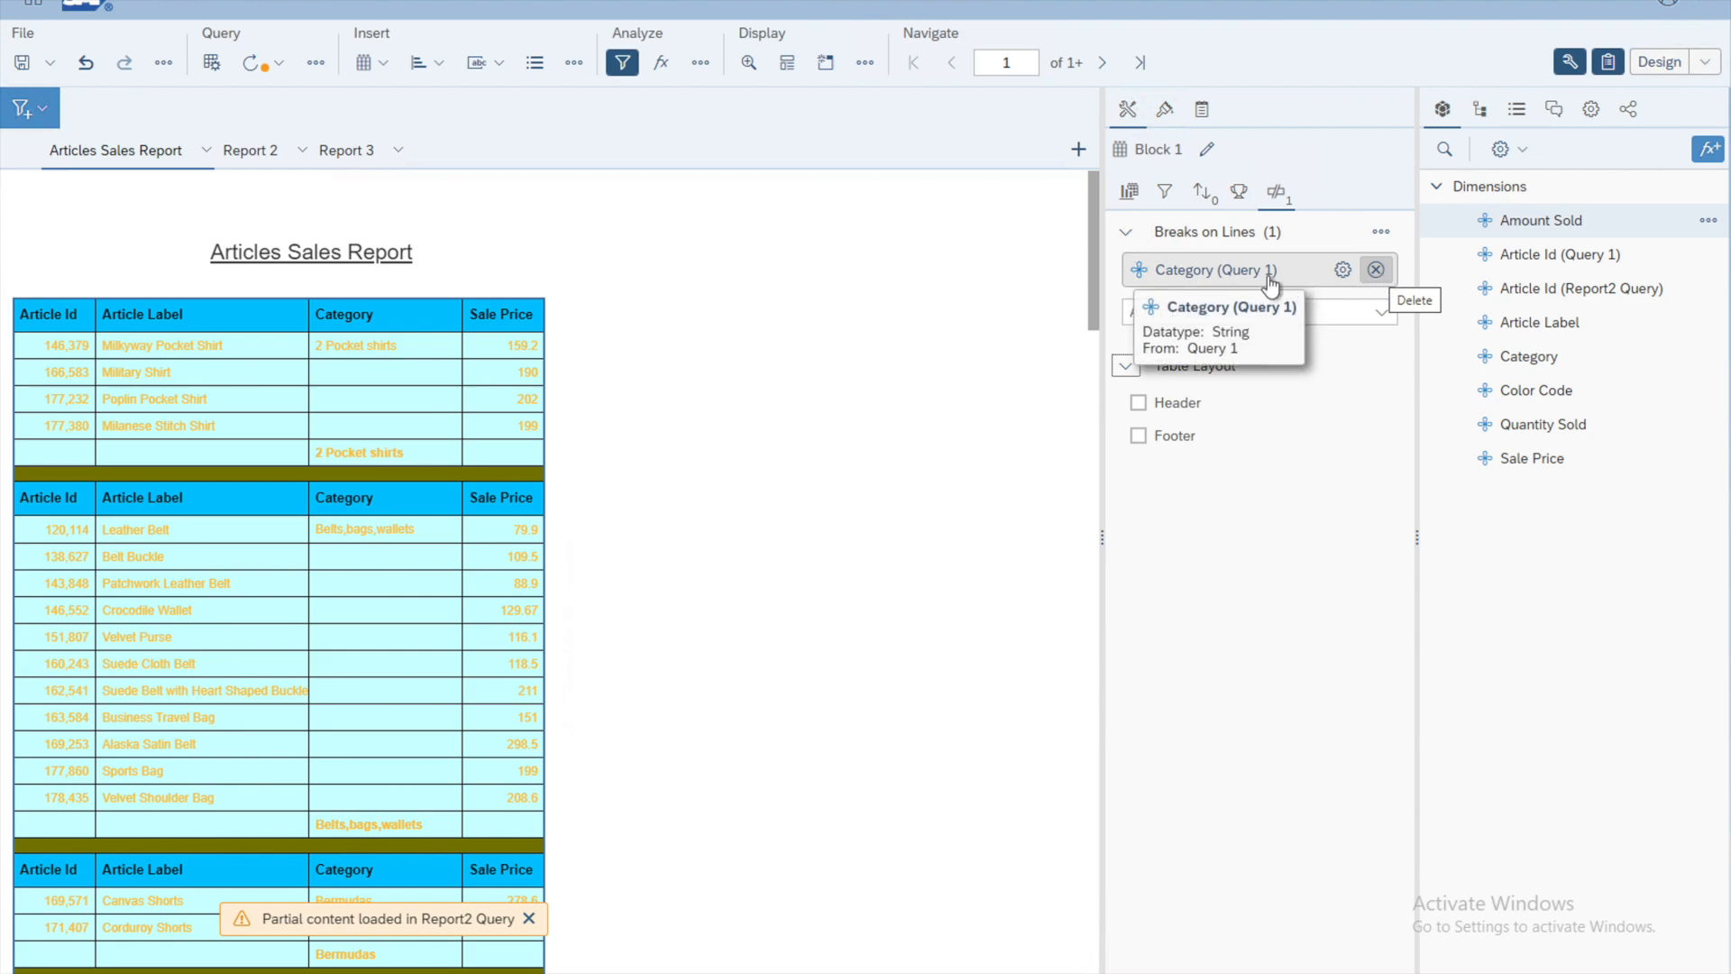
Add a break on Article Label (Query 1) to the articles table.
left_click(1383, 314)
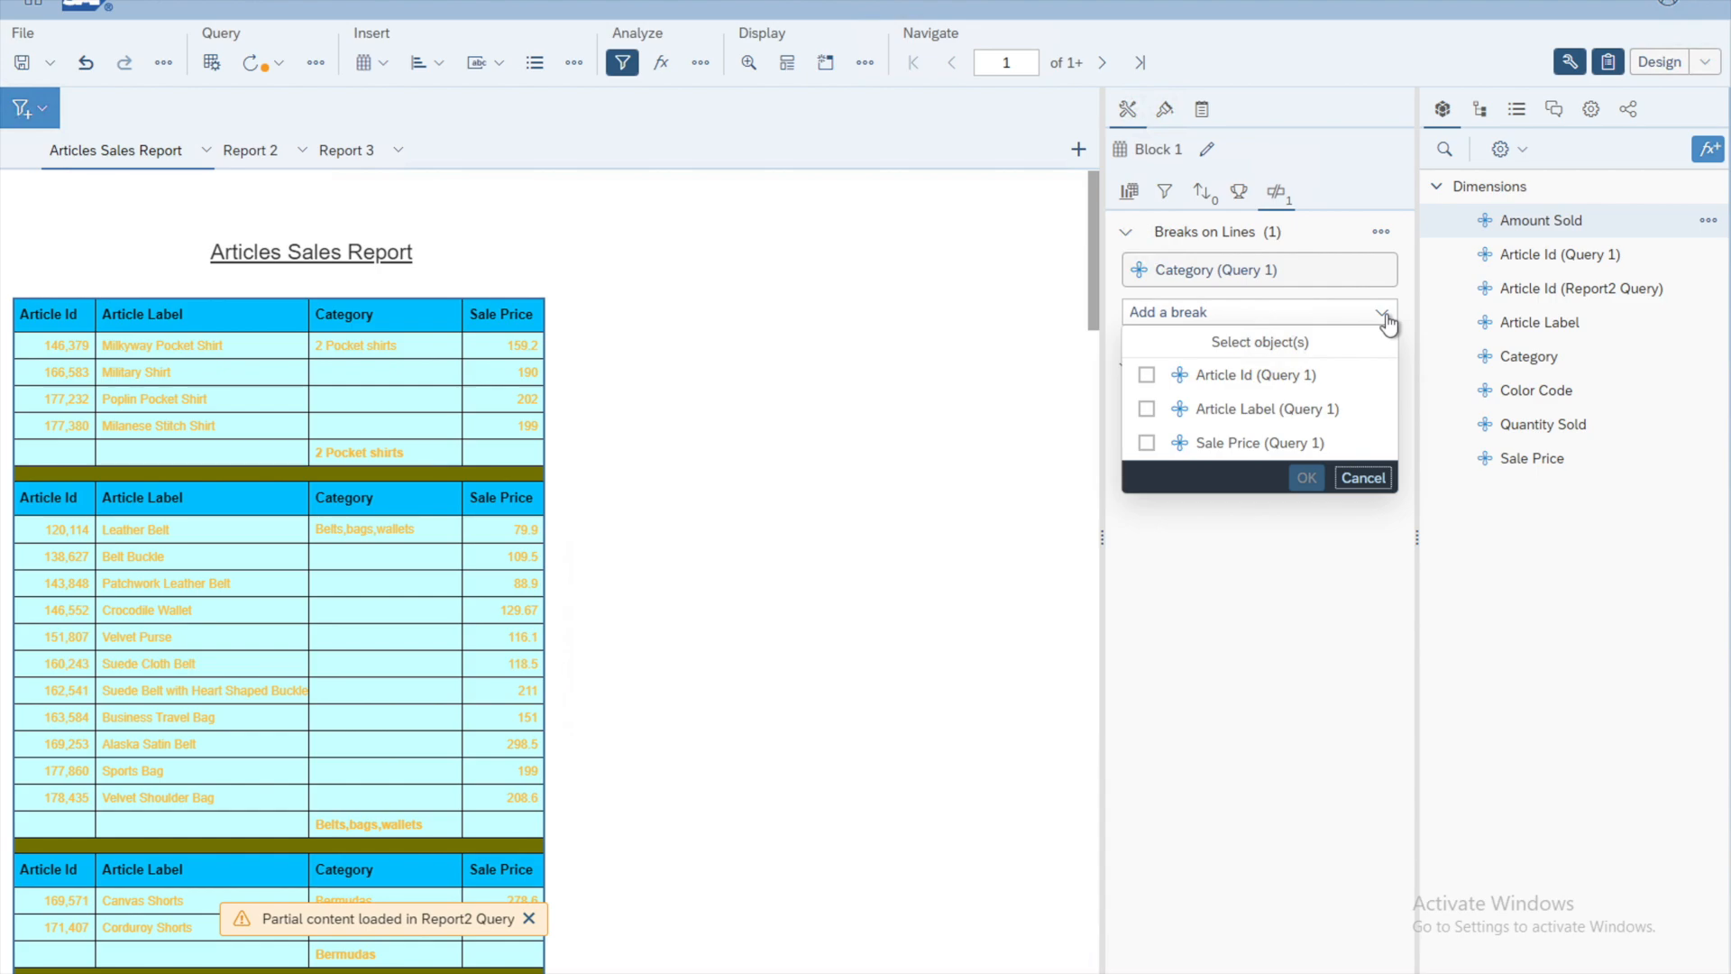
left_click(1147, 412)
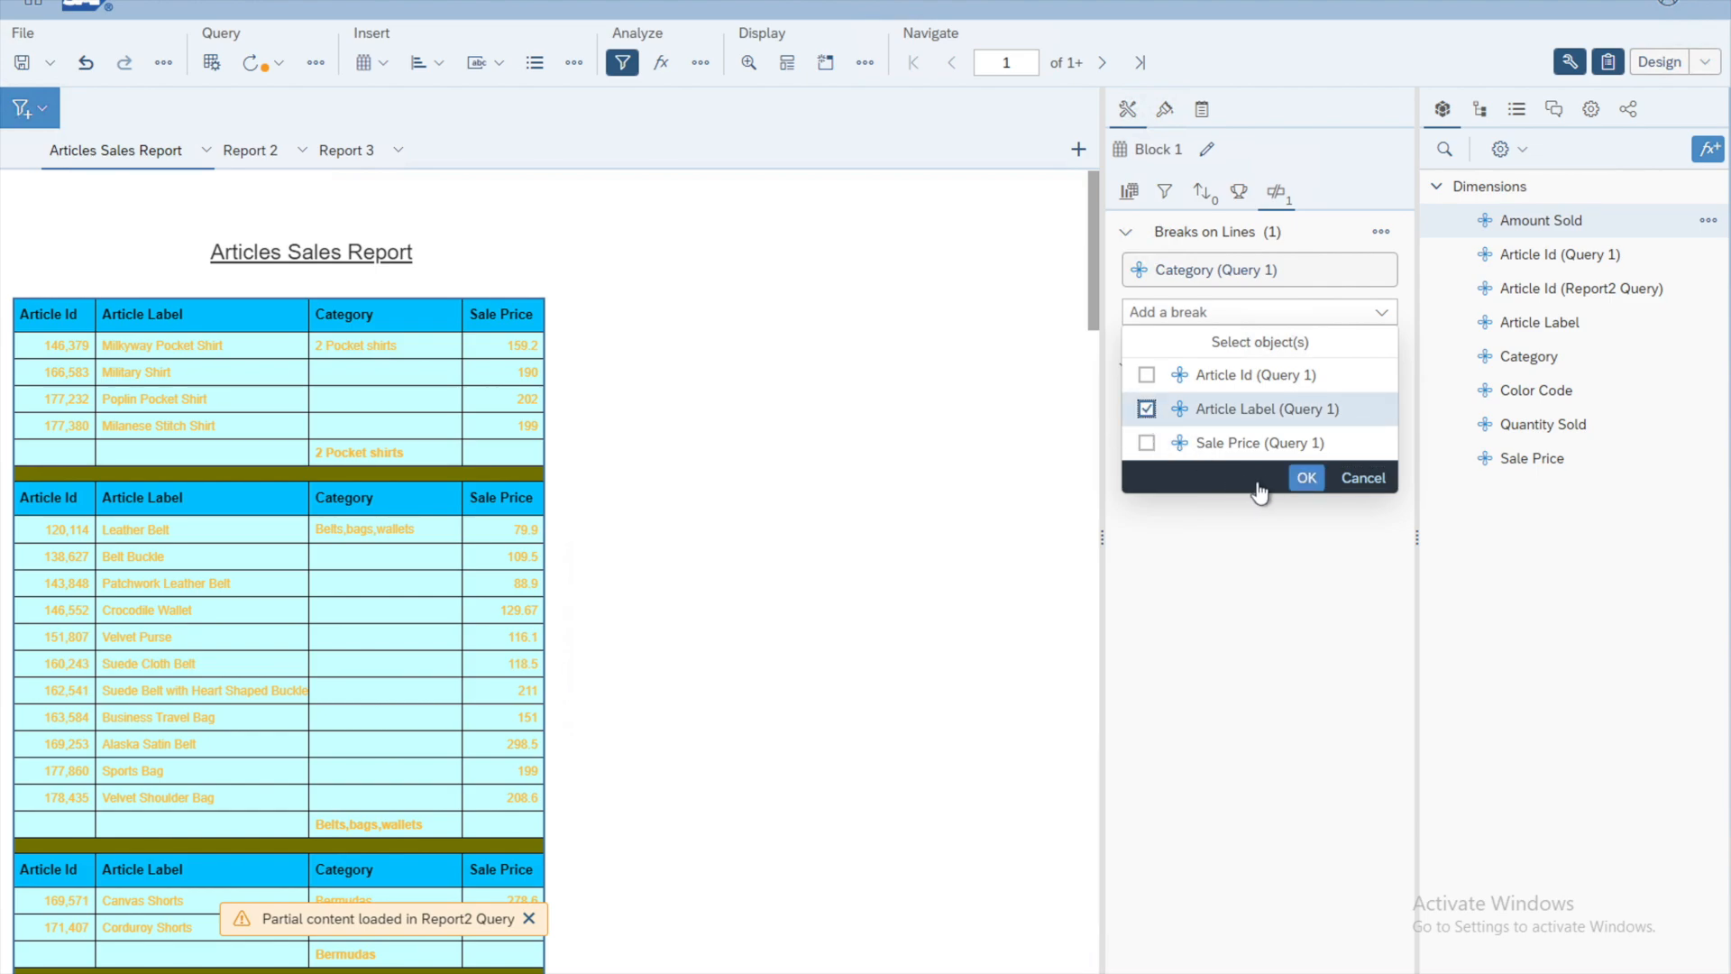
left_click(1297, 482)
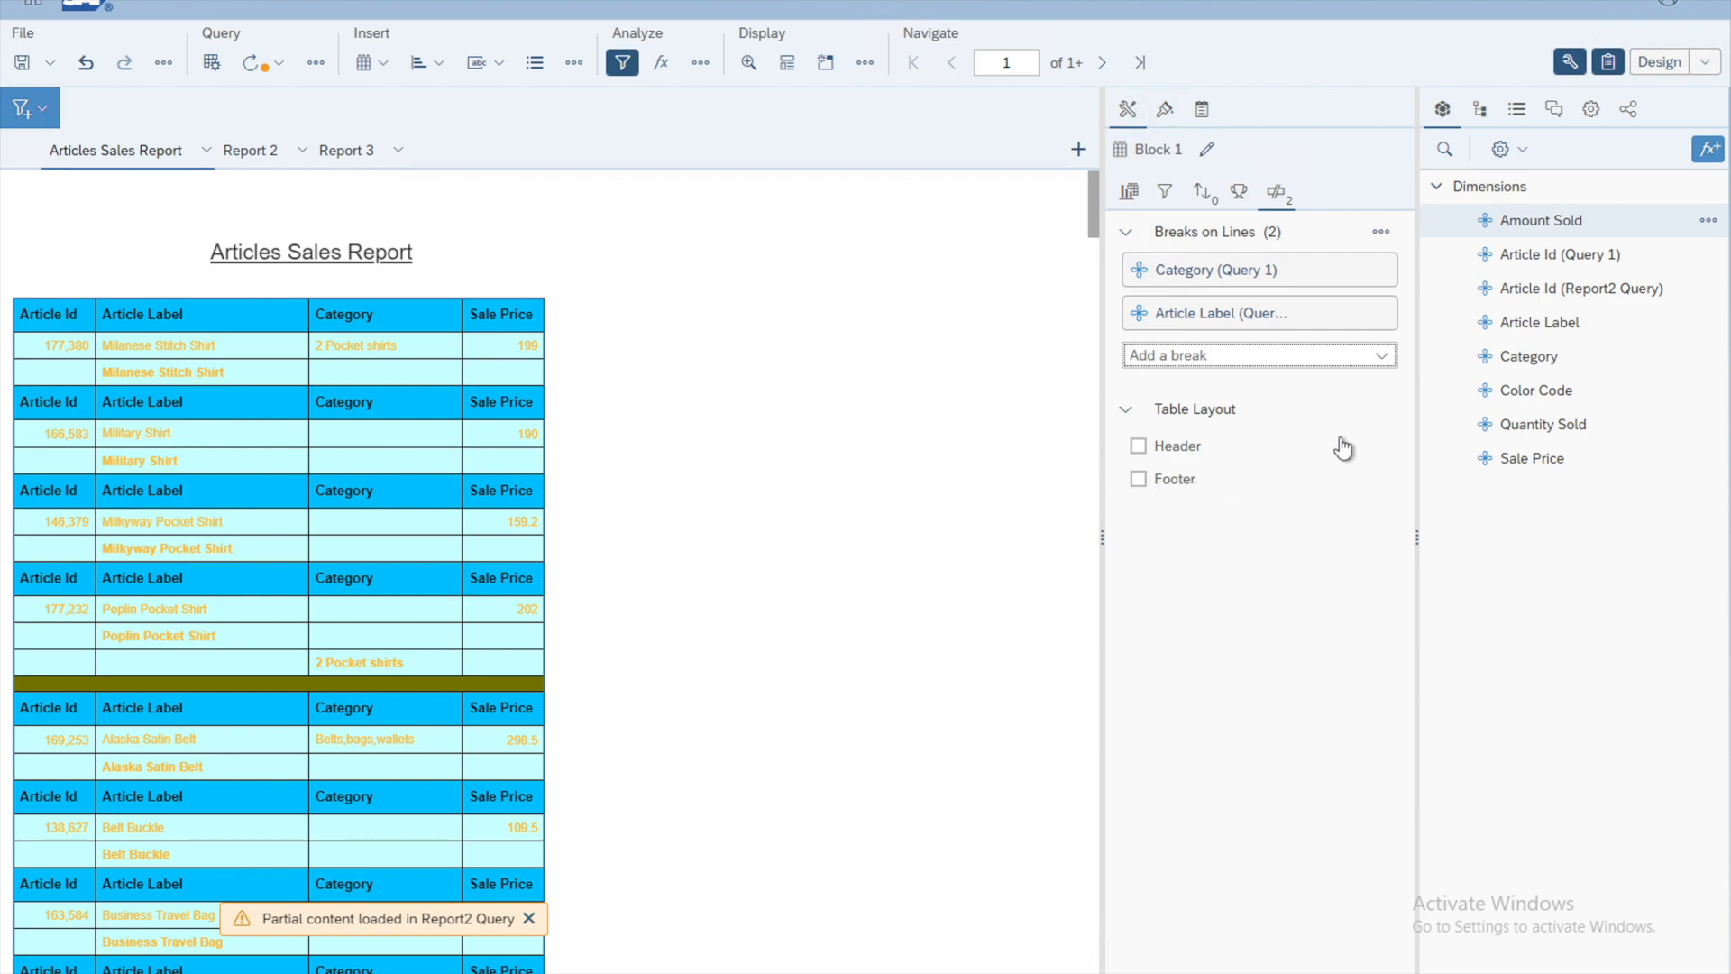
View the display properties of the Article Label break, and delete both the Article Label and Category breaks from the table.
mouse_move(1376, 317)
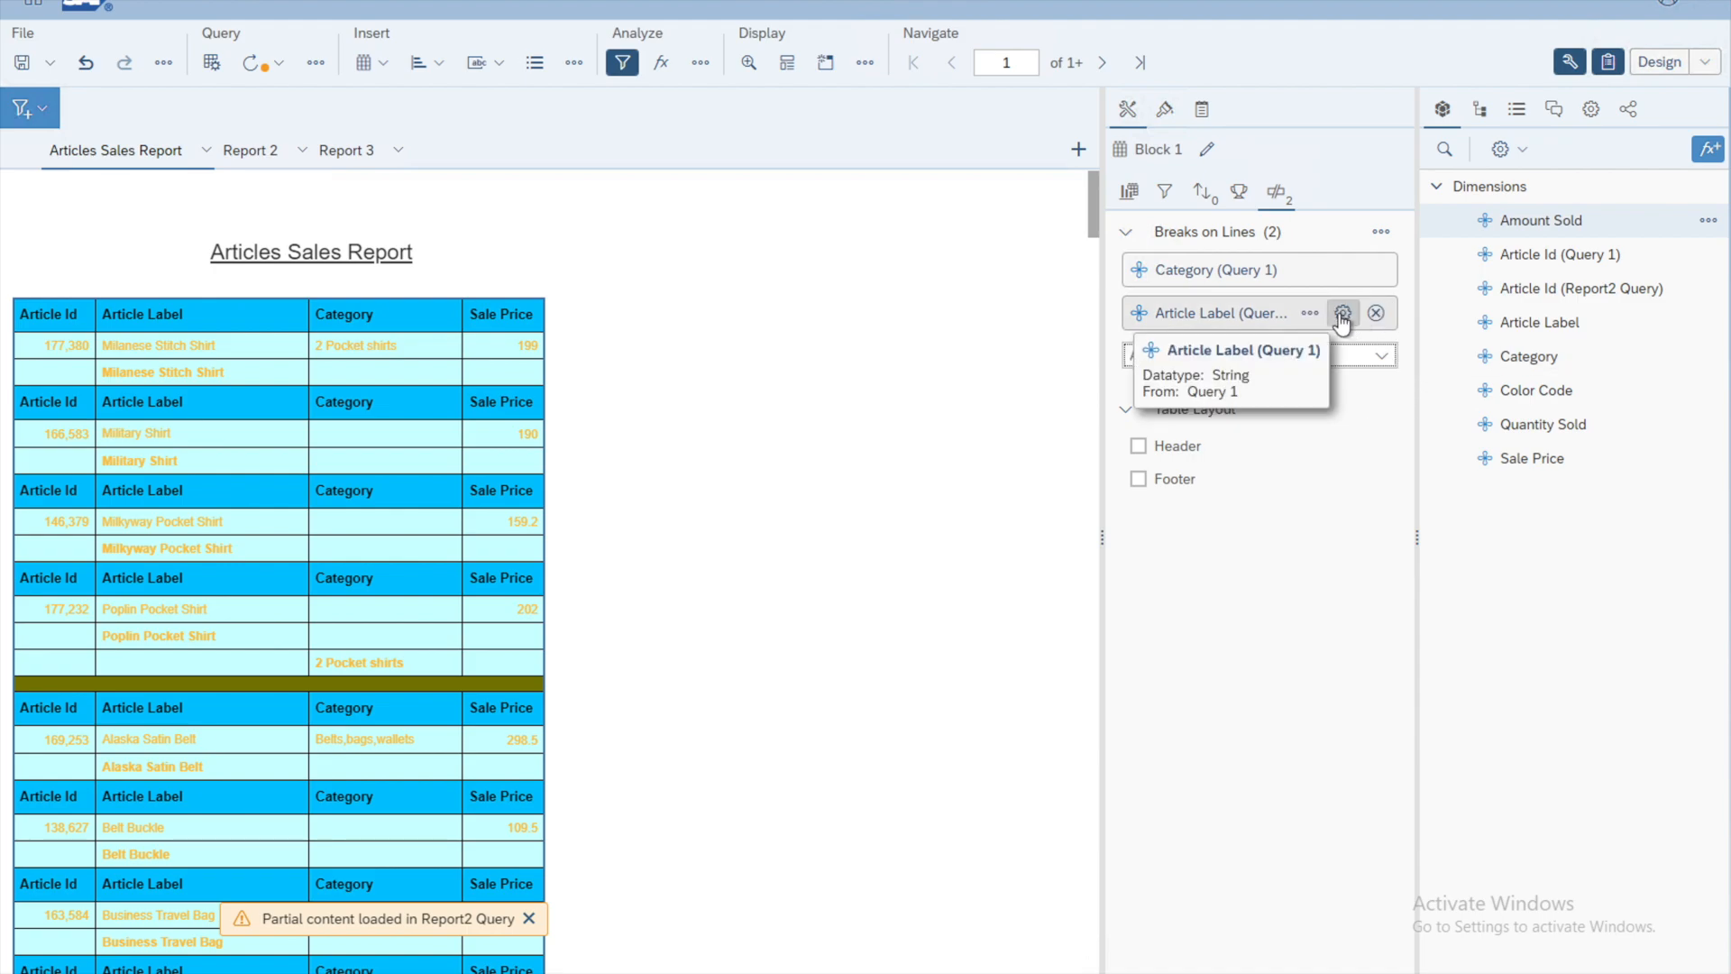
left_click(1343, 315)
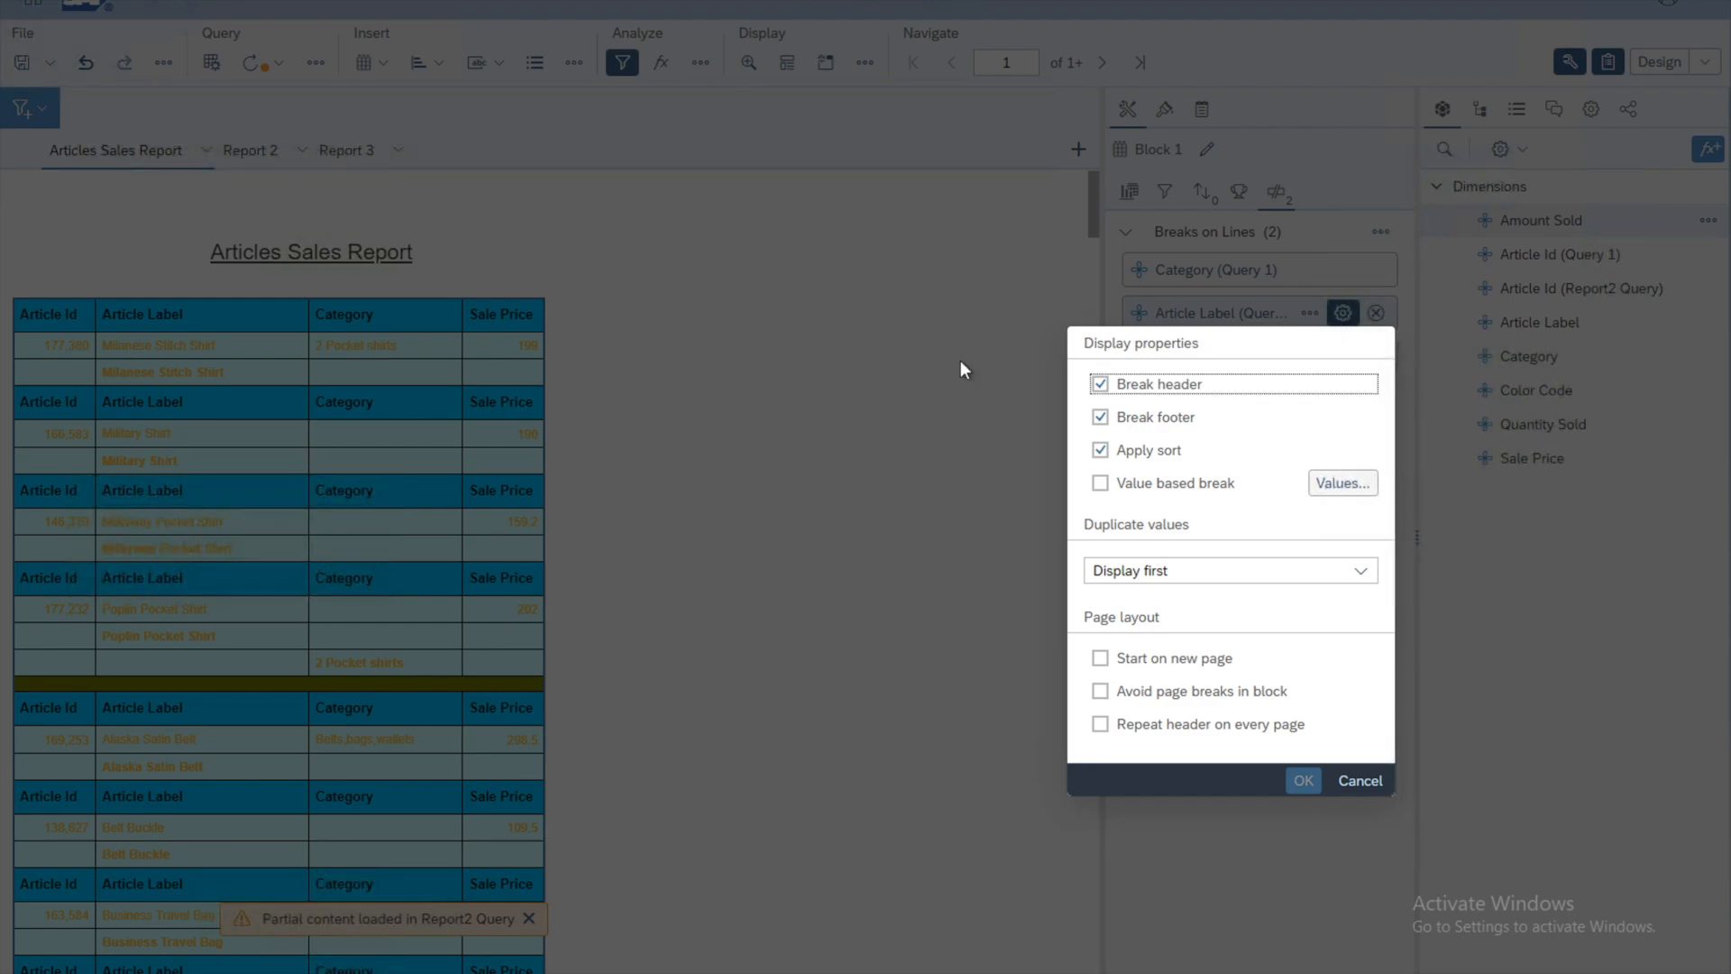
left_click(1357, 782)
left_click(1377, 314)
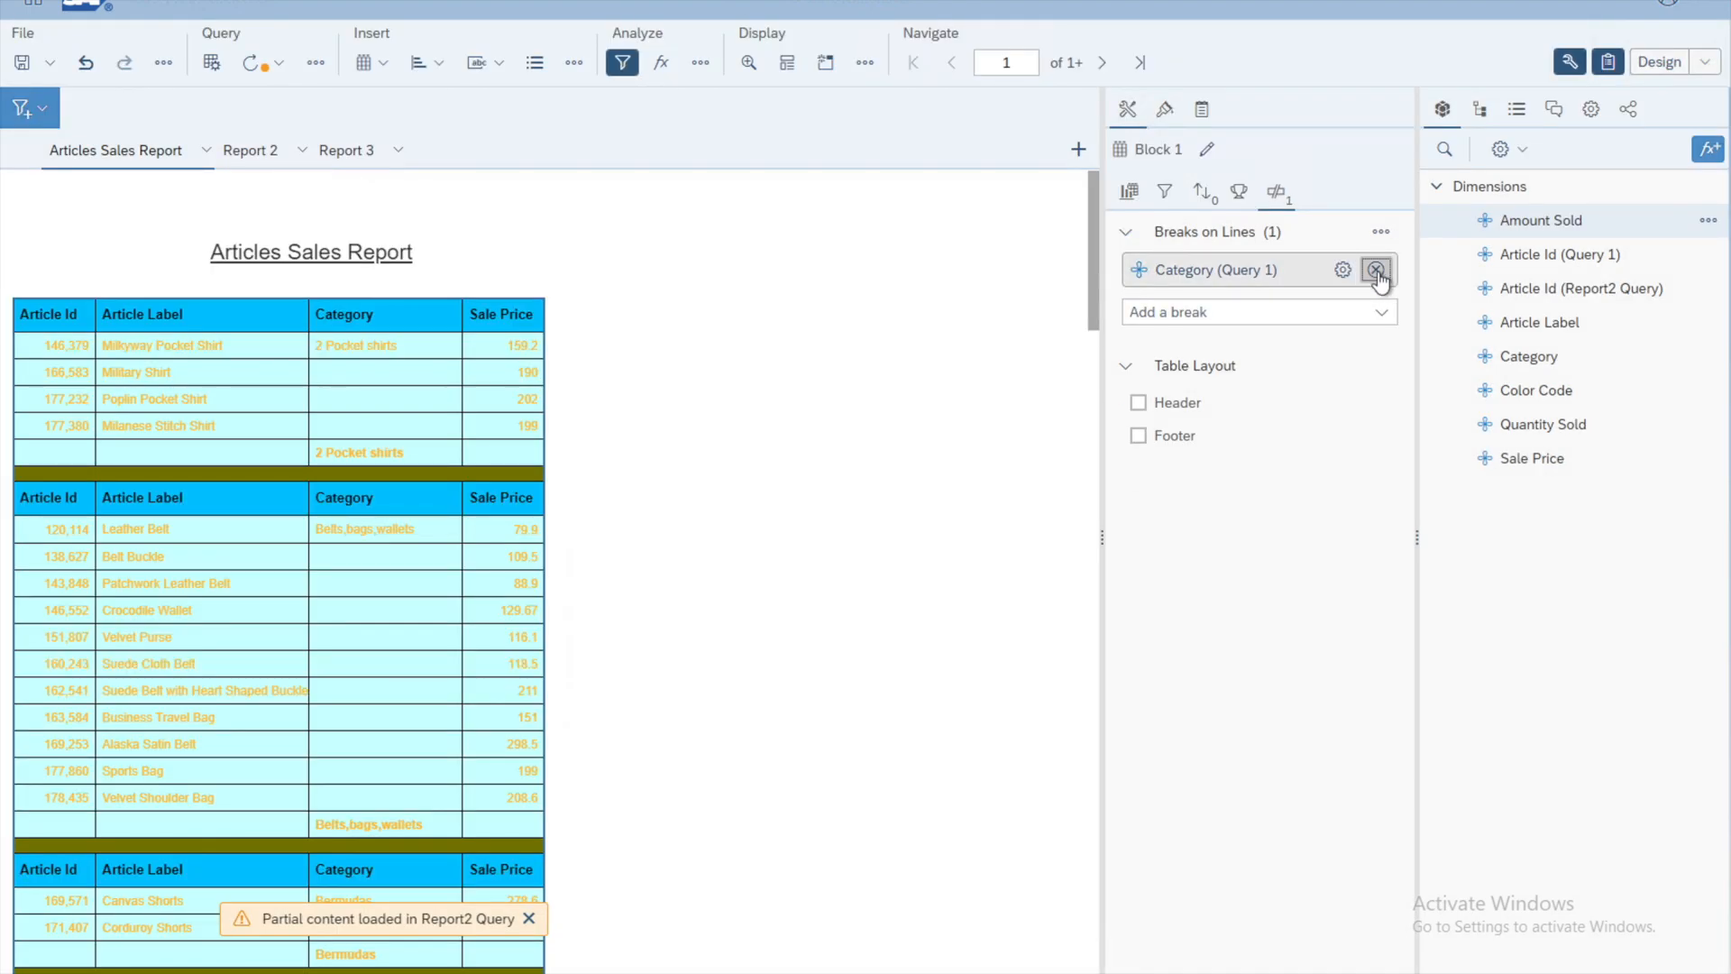
left_click(1376, 272)
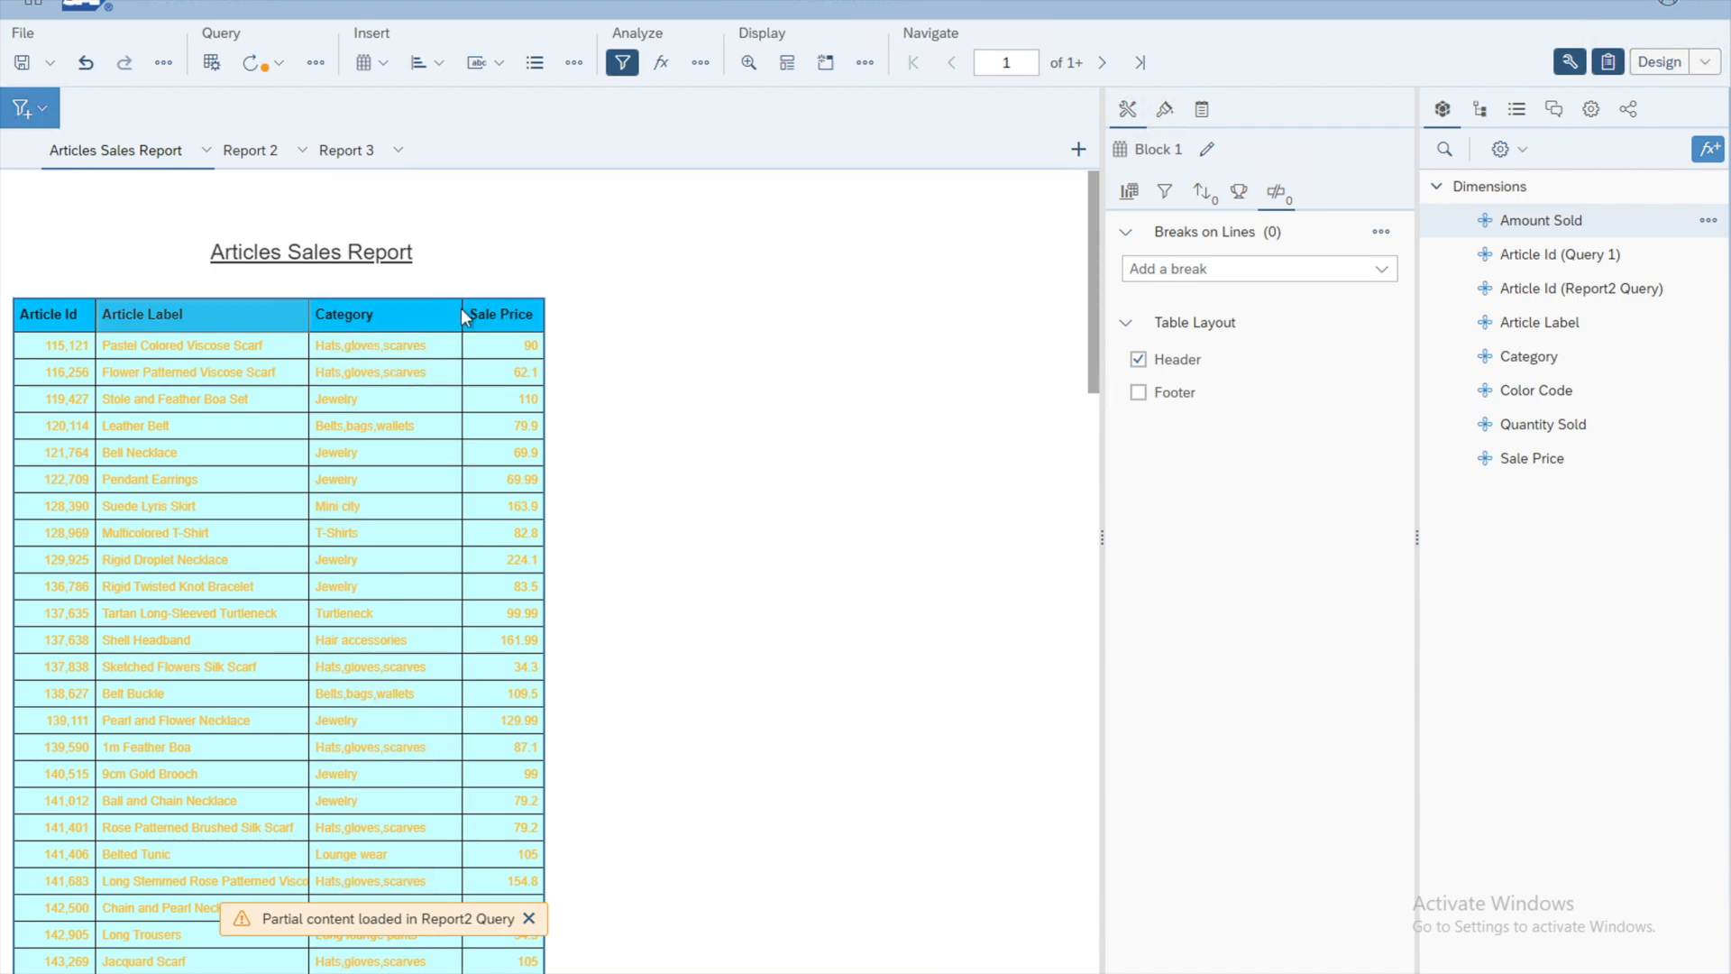
Review the Articles Sales Report in Reading mode down to the end of the table, and return to Design mode.
left_click(1705, 63)
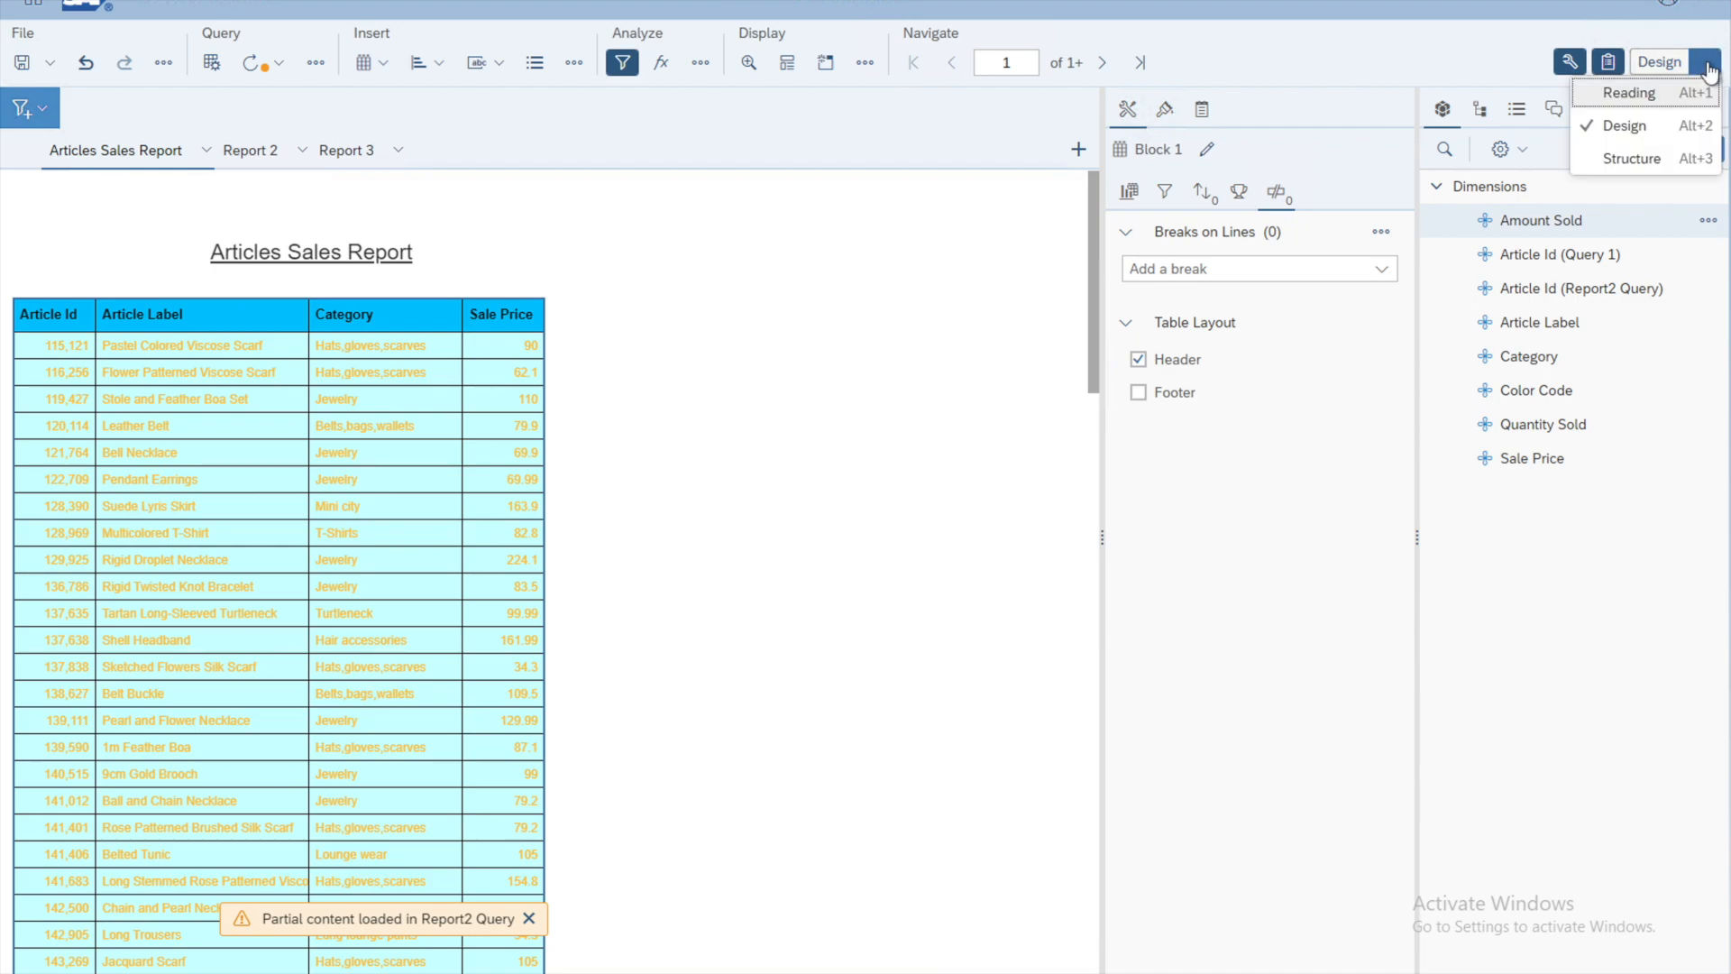
left_click(1649, 92)
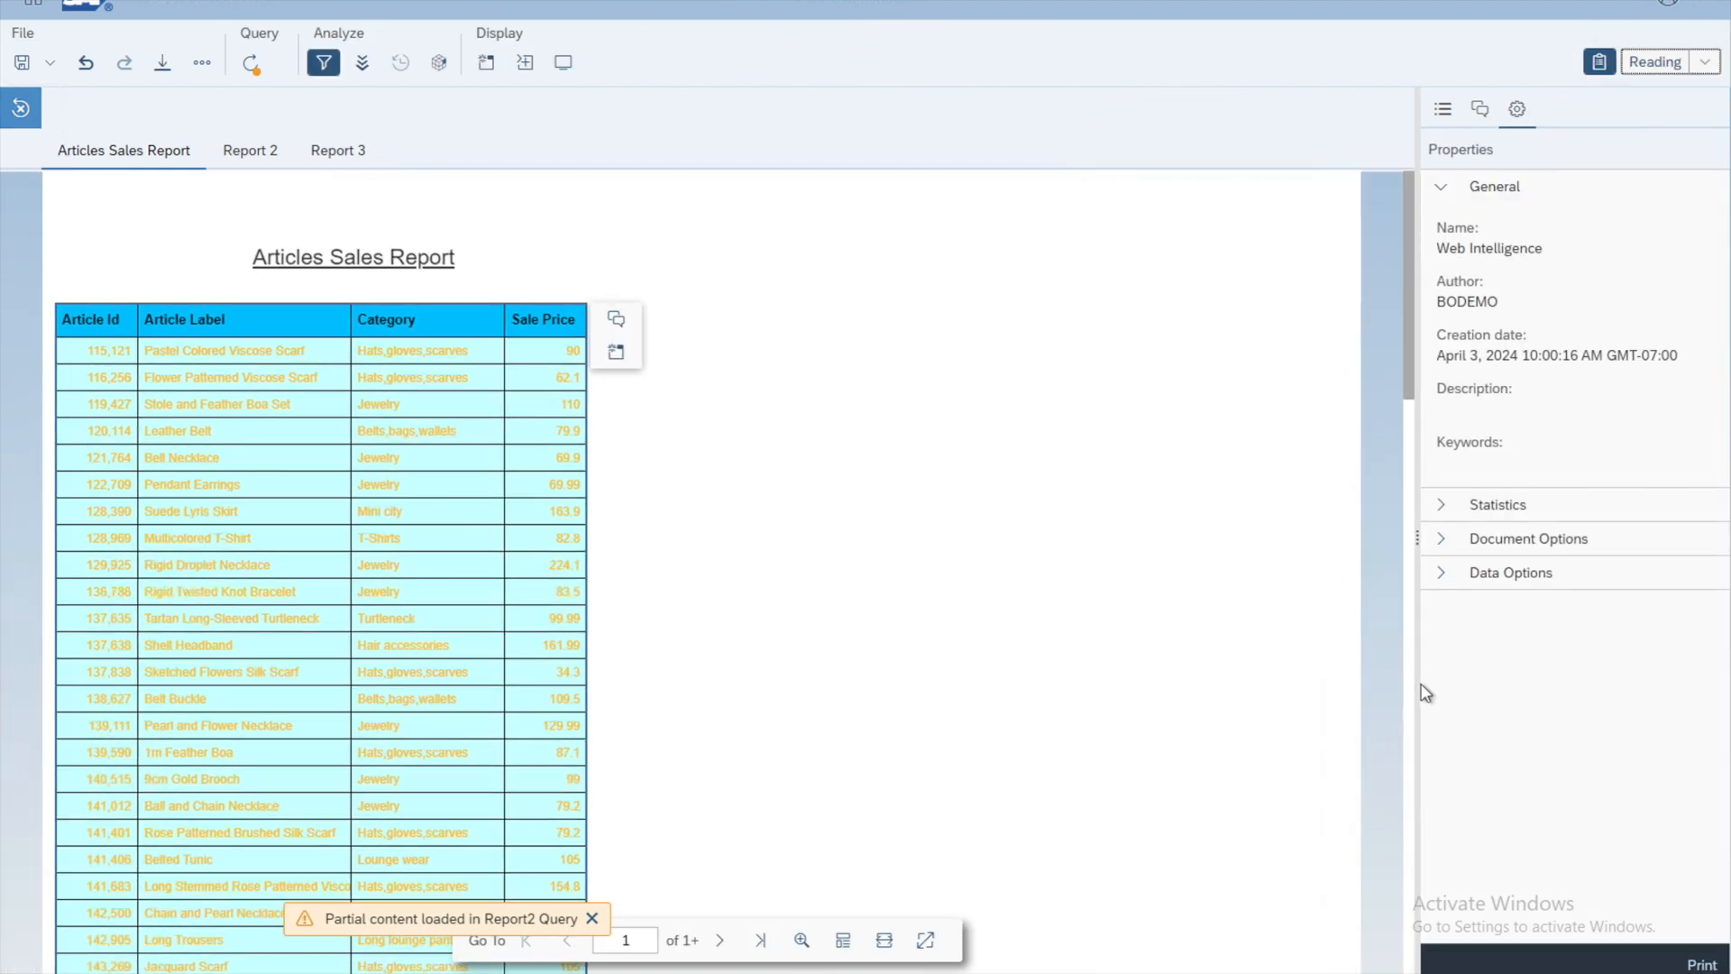
scroll(1415, 719, "down", 8)
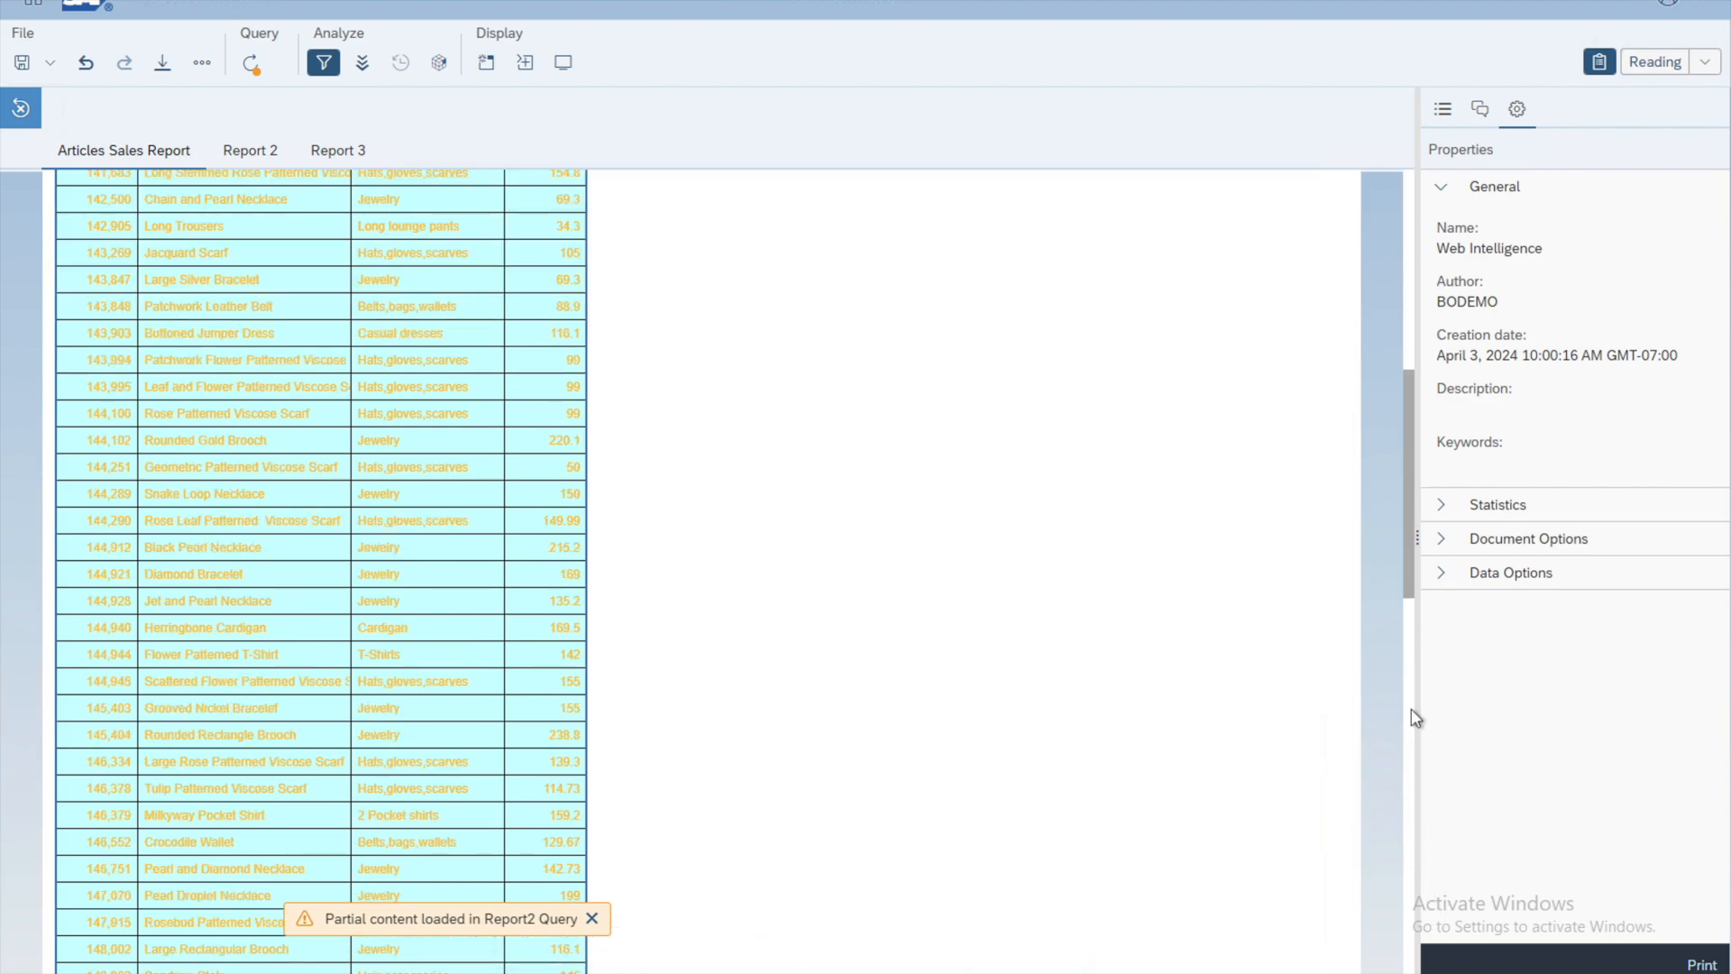
scroll(1412, 713, "down", 5)
scroll(1409, 824, "down", 5)
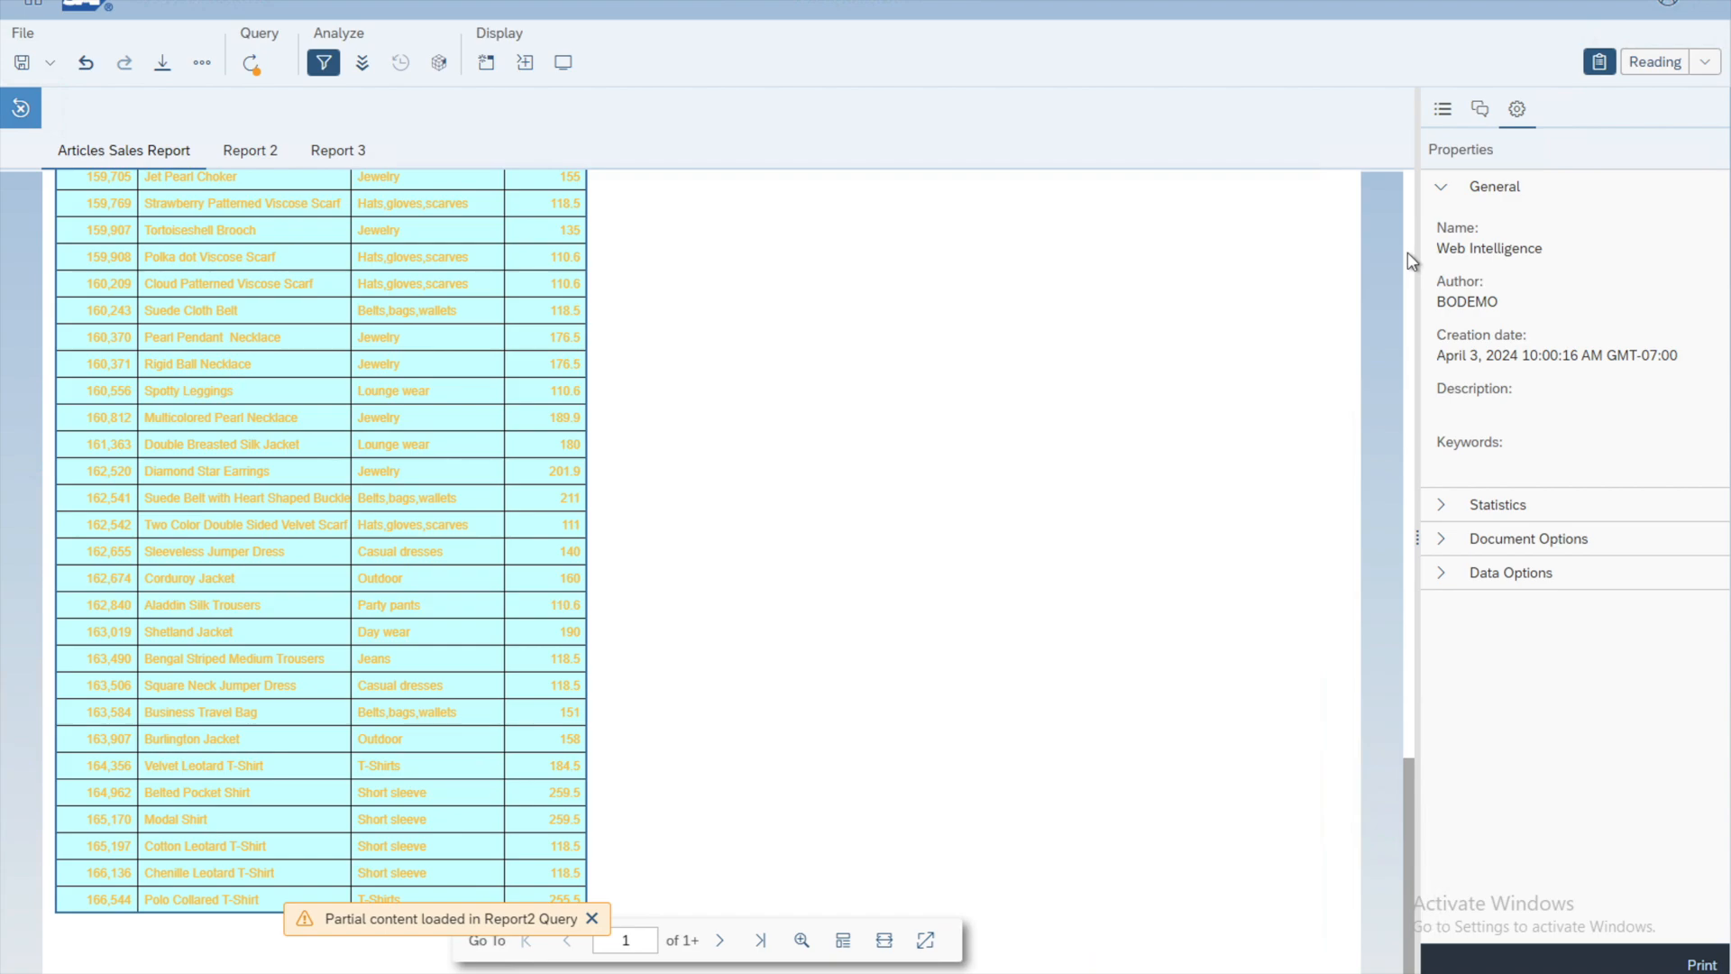
scroll(1412, 261, "up", 10)
scroll(1412, 261, "up", 5)
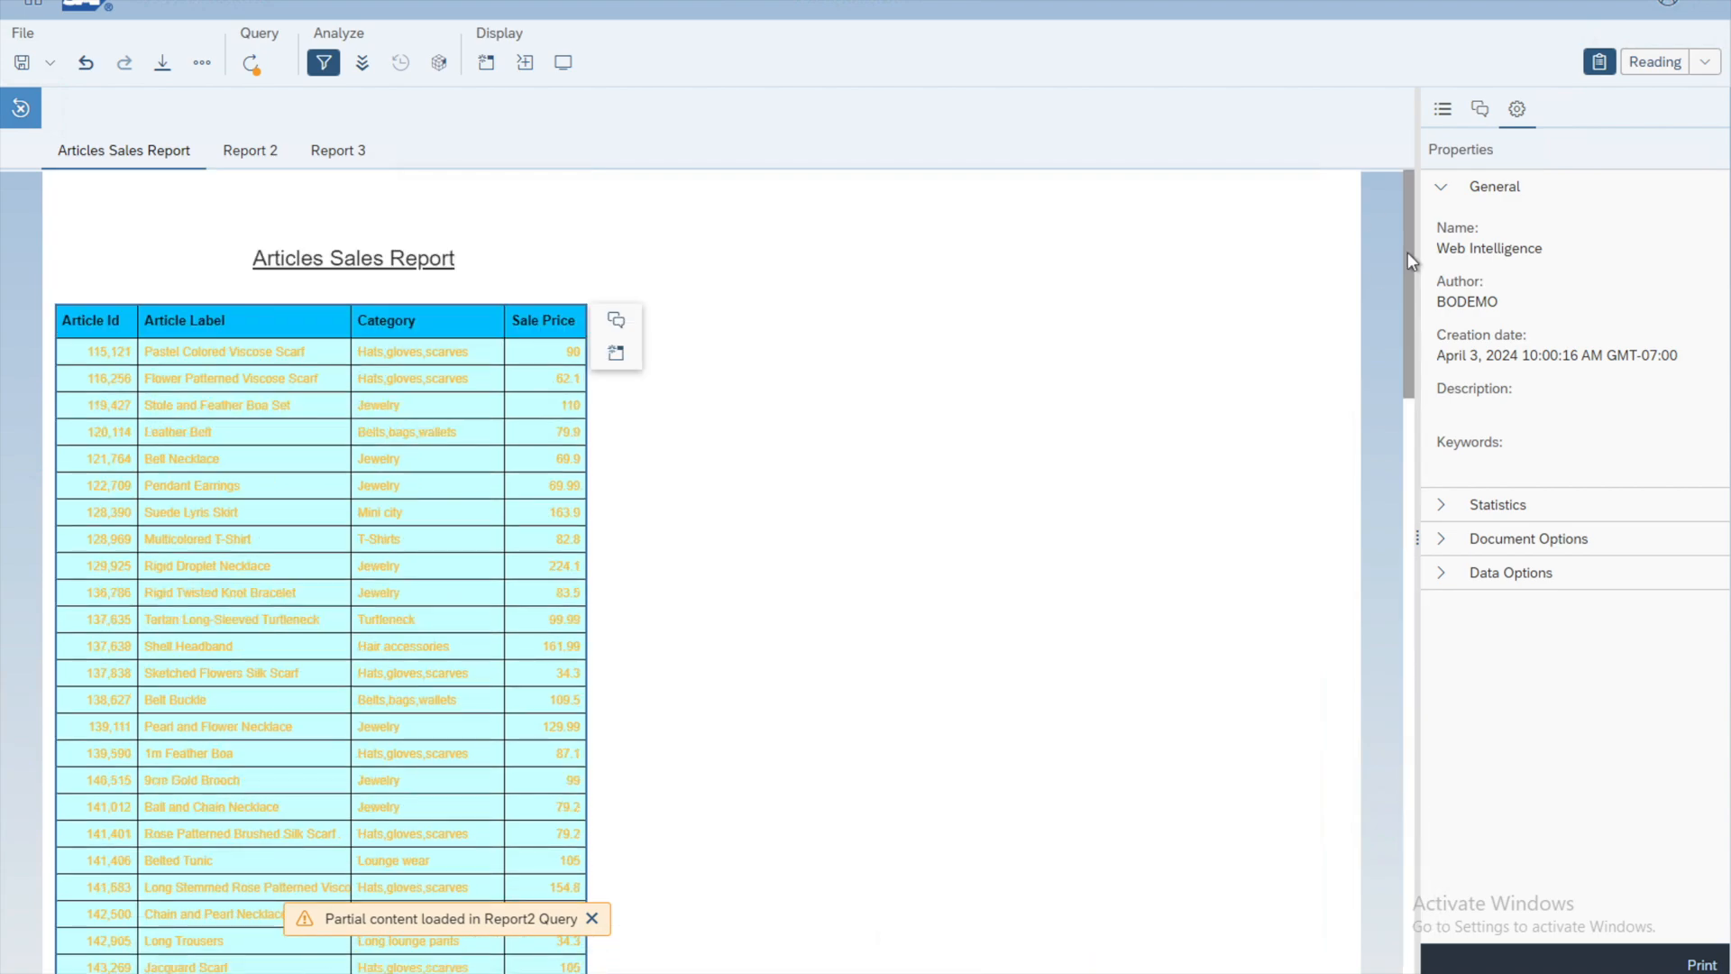
left_click(1705, 64)
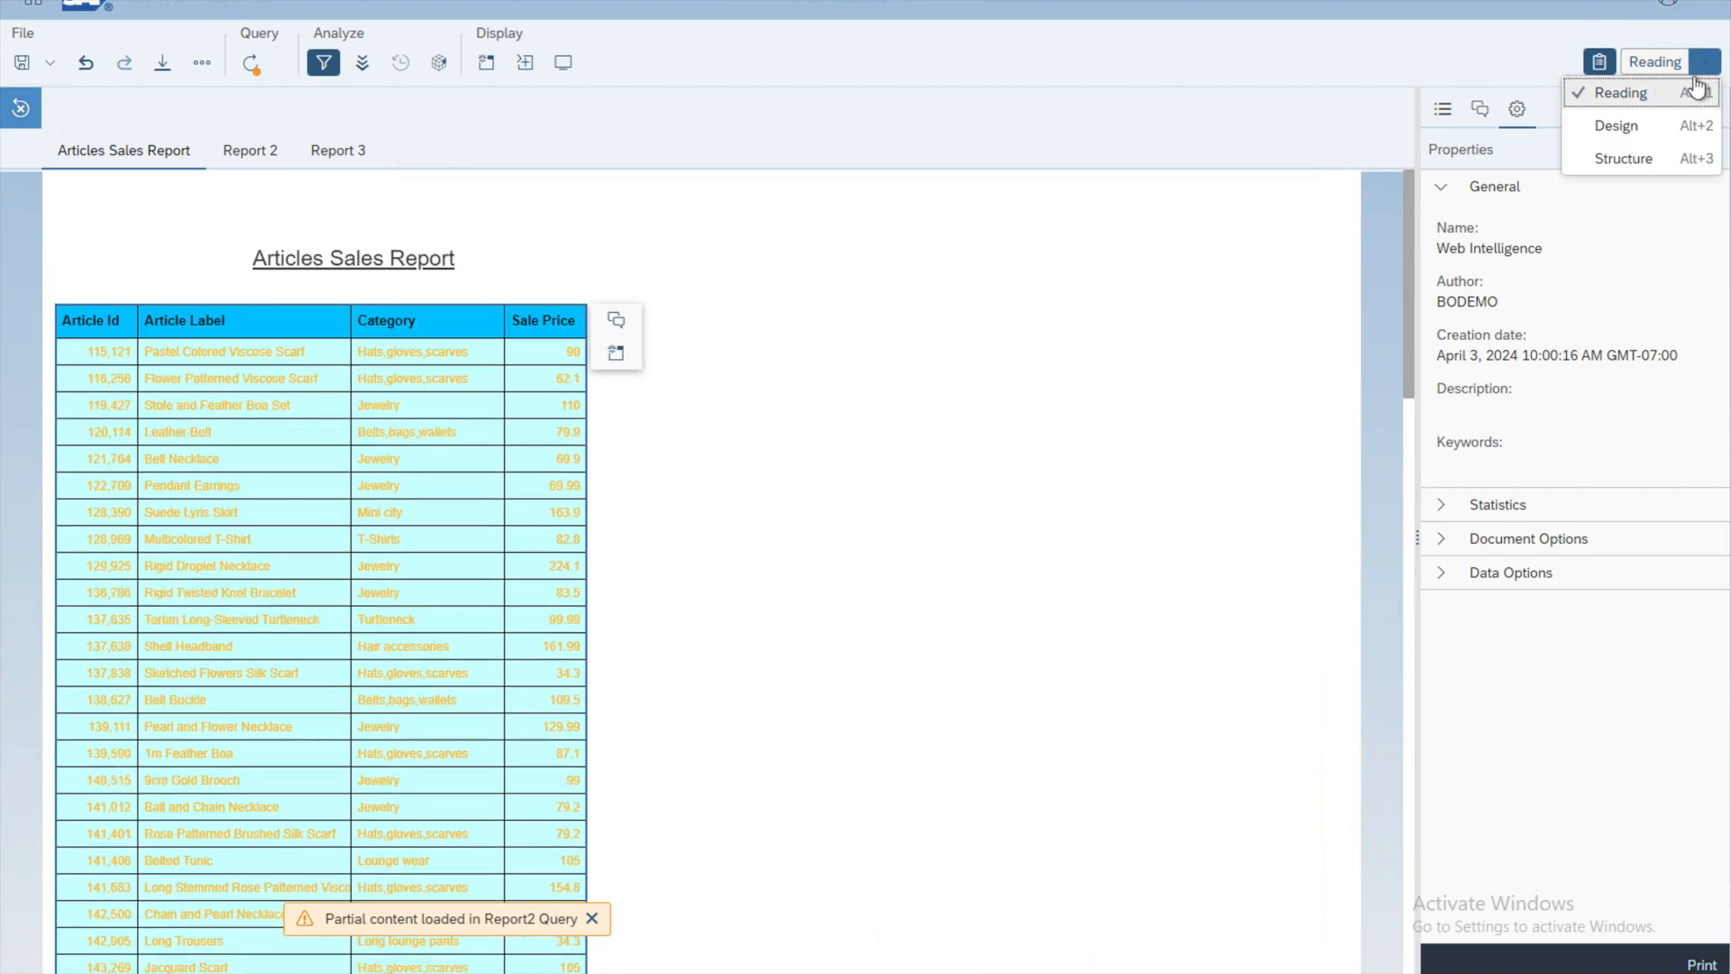
left_click(1642, 125)
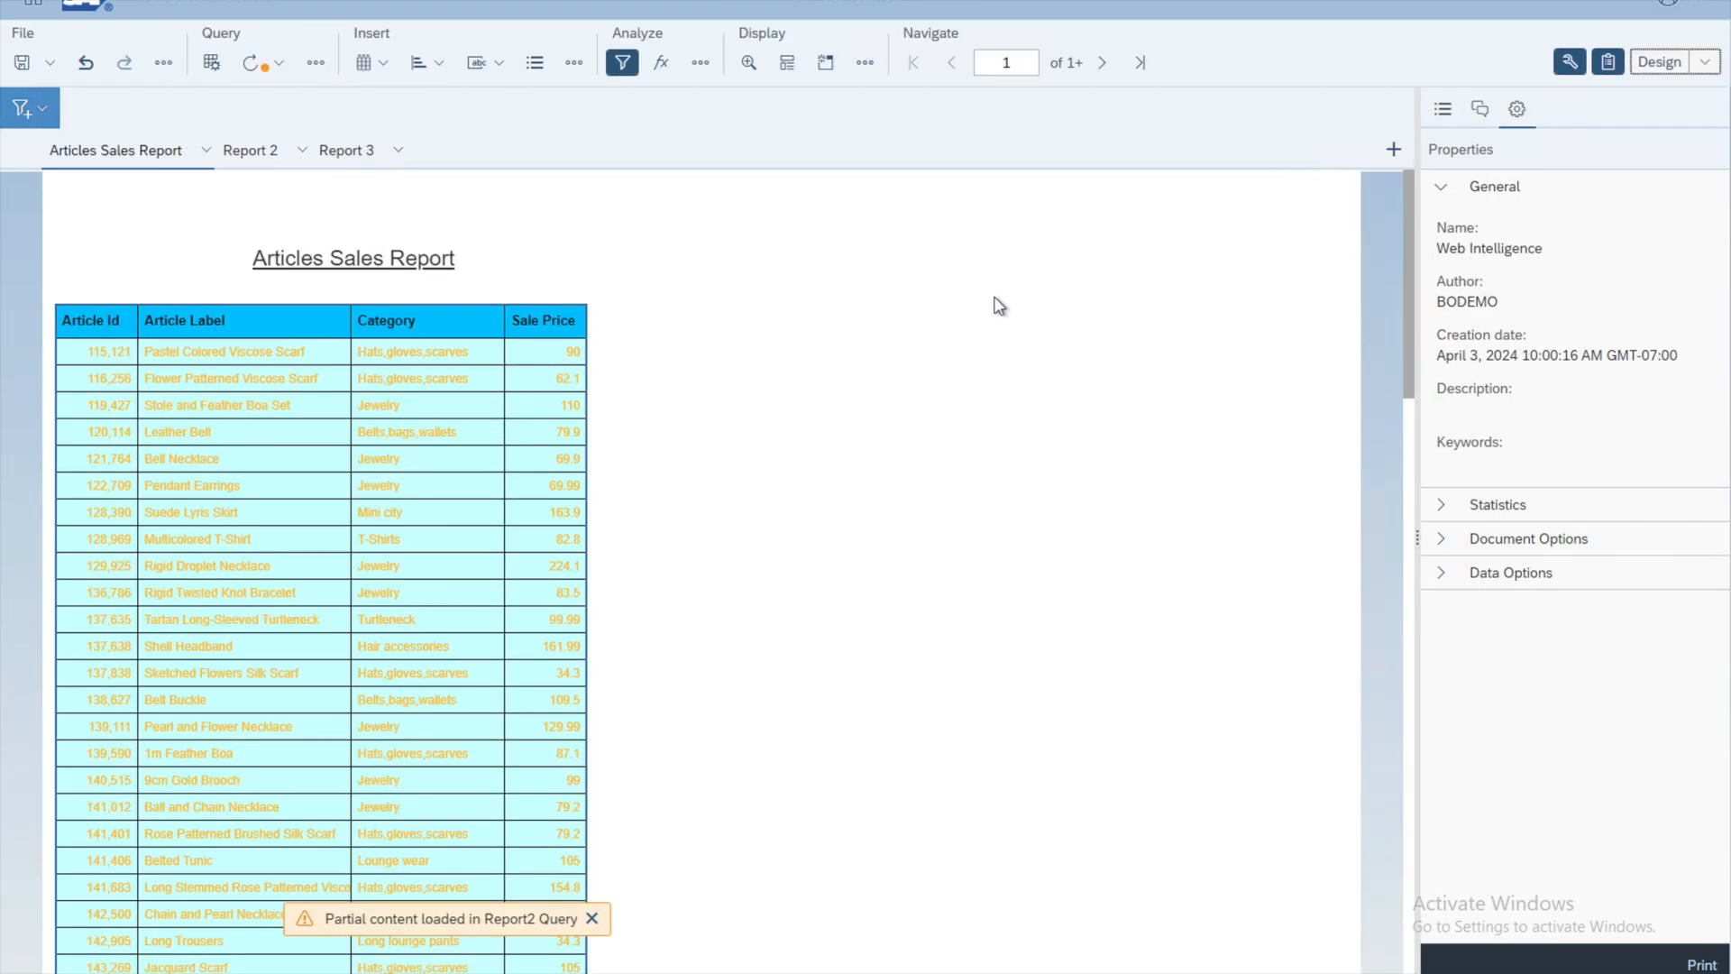
left_click(454, 310)
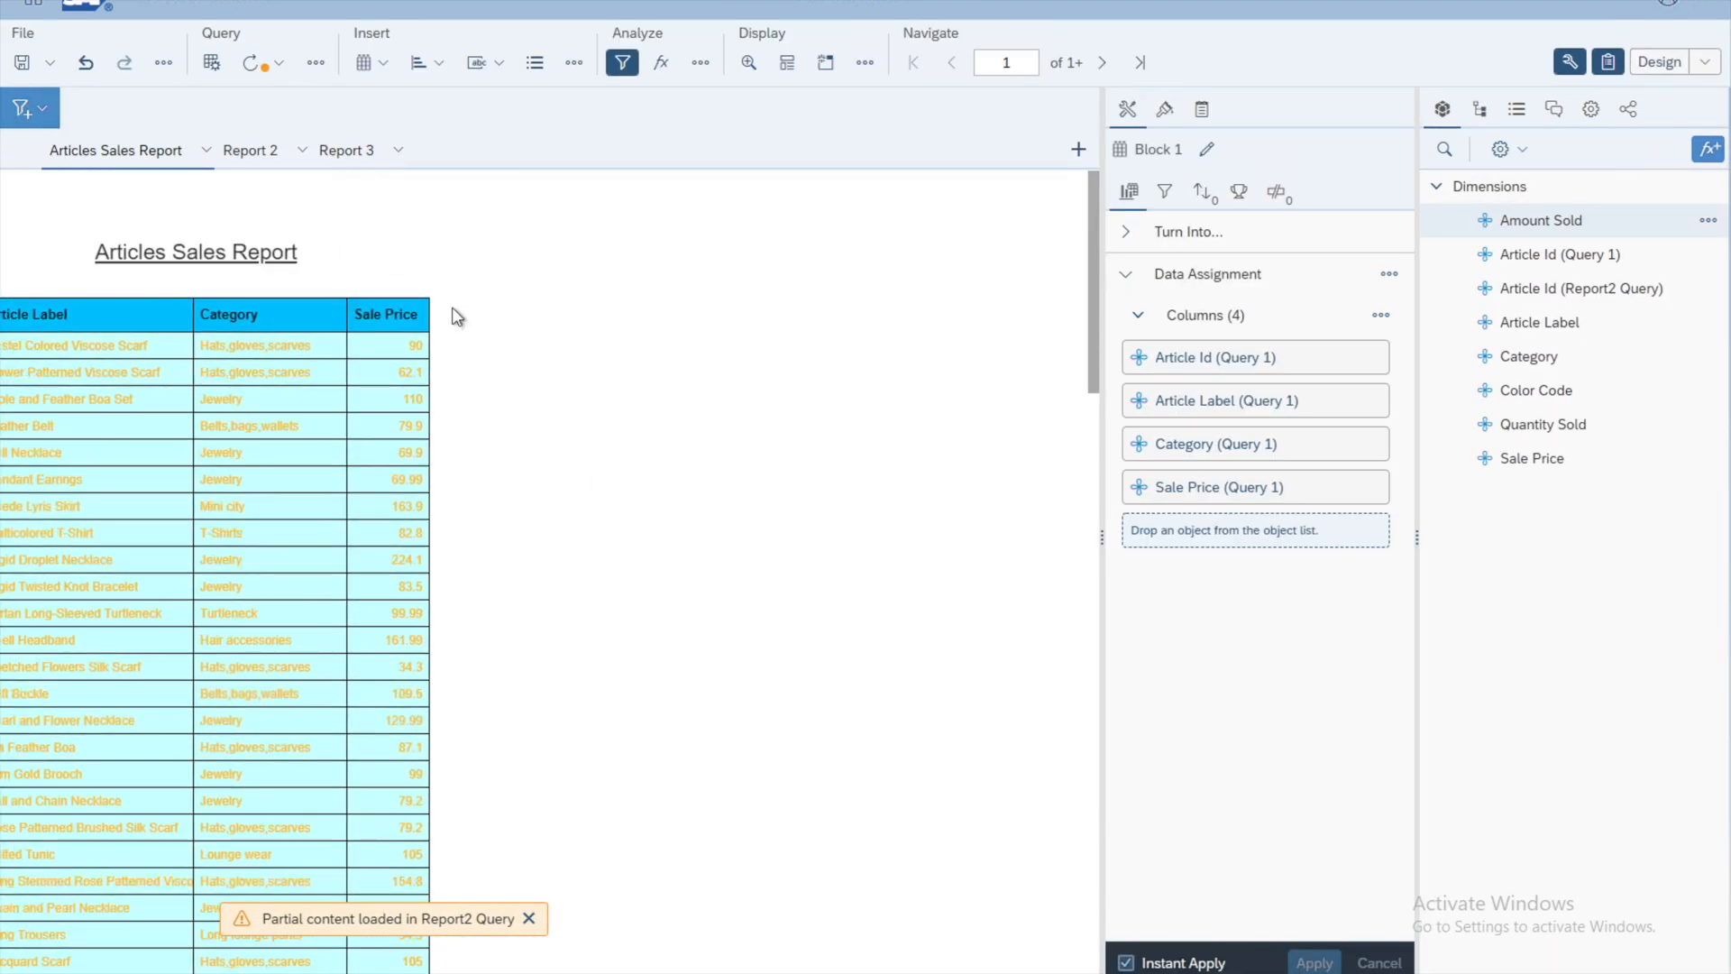
left_click(372, 306)
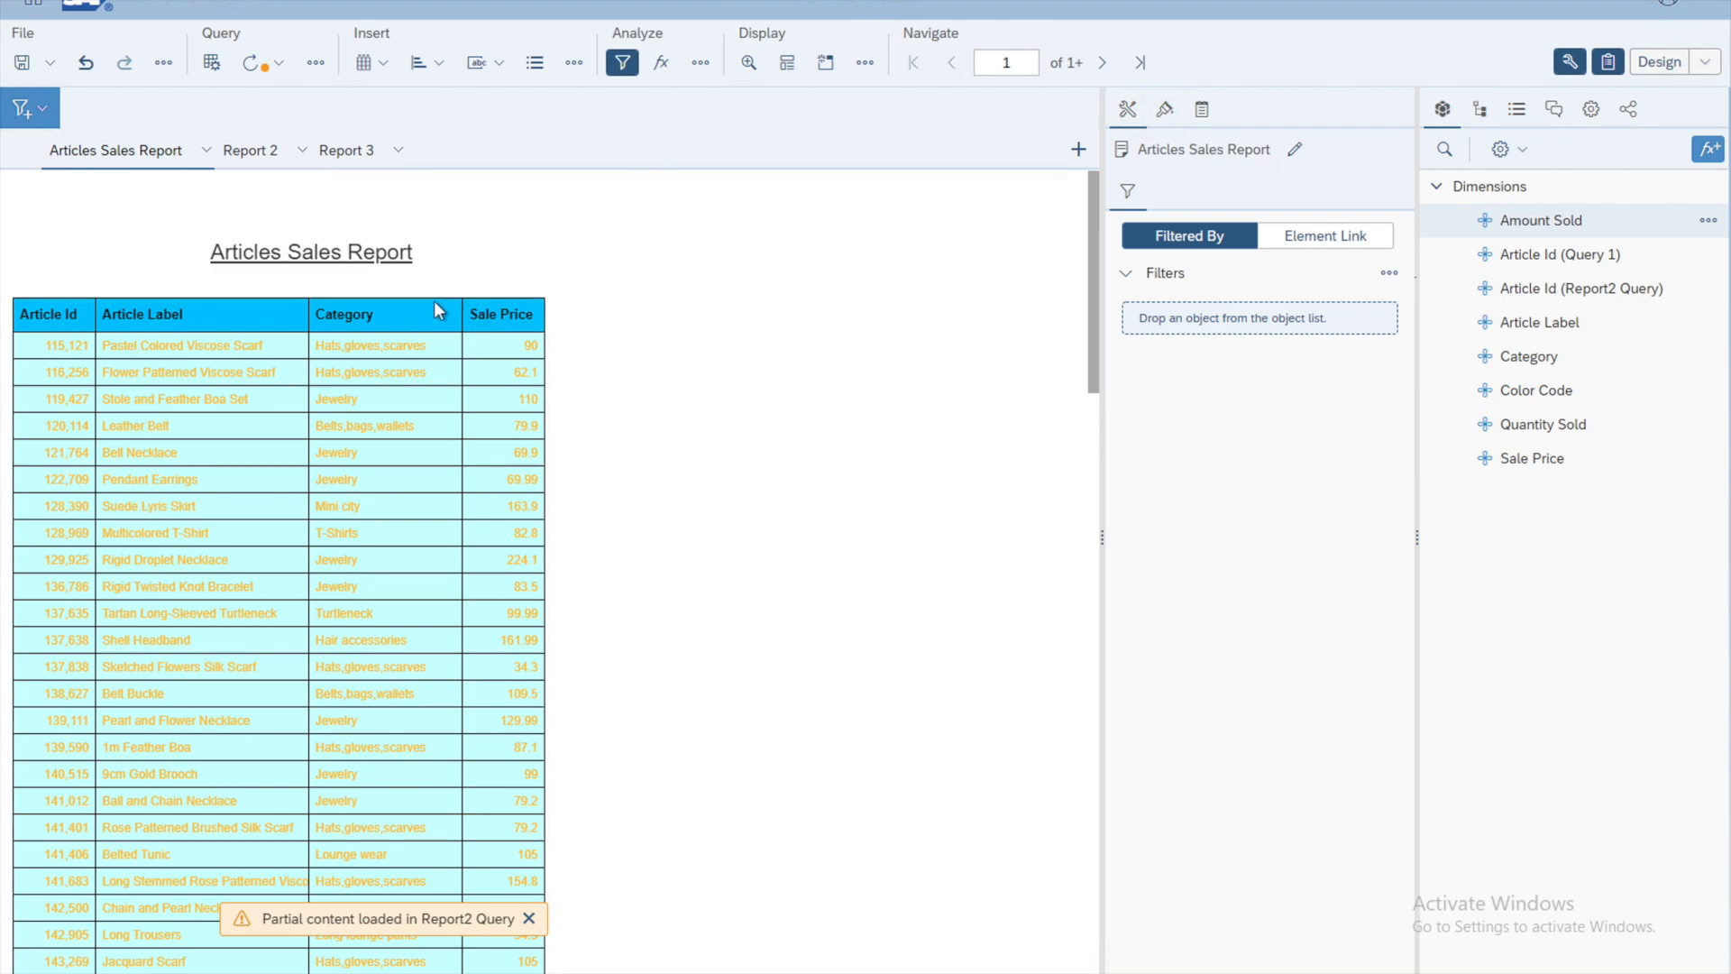
left_click(434, 310)
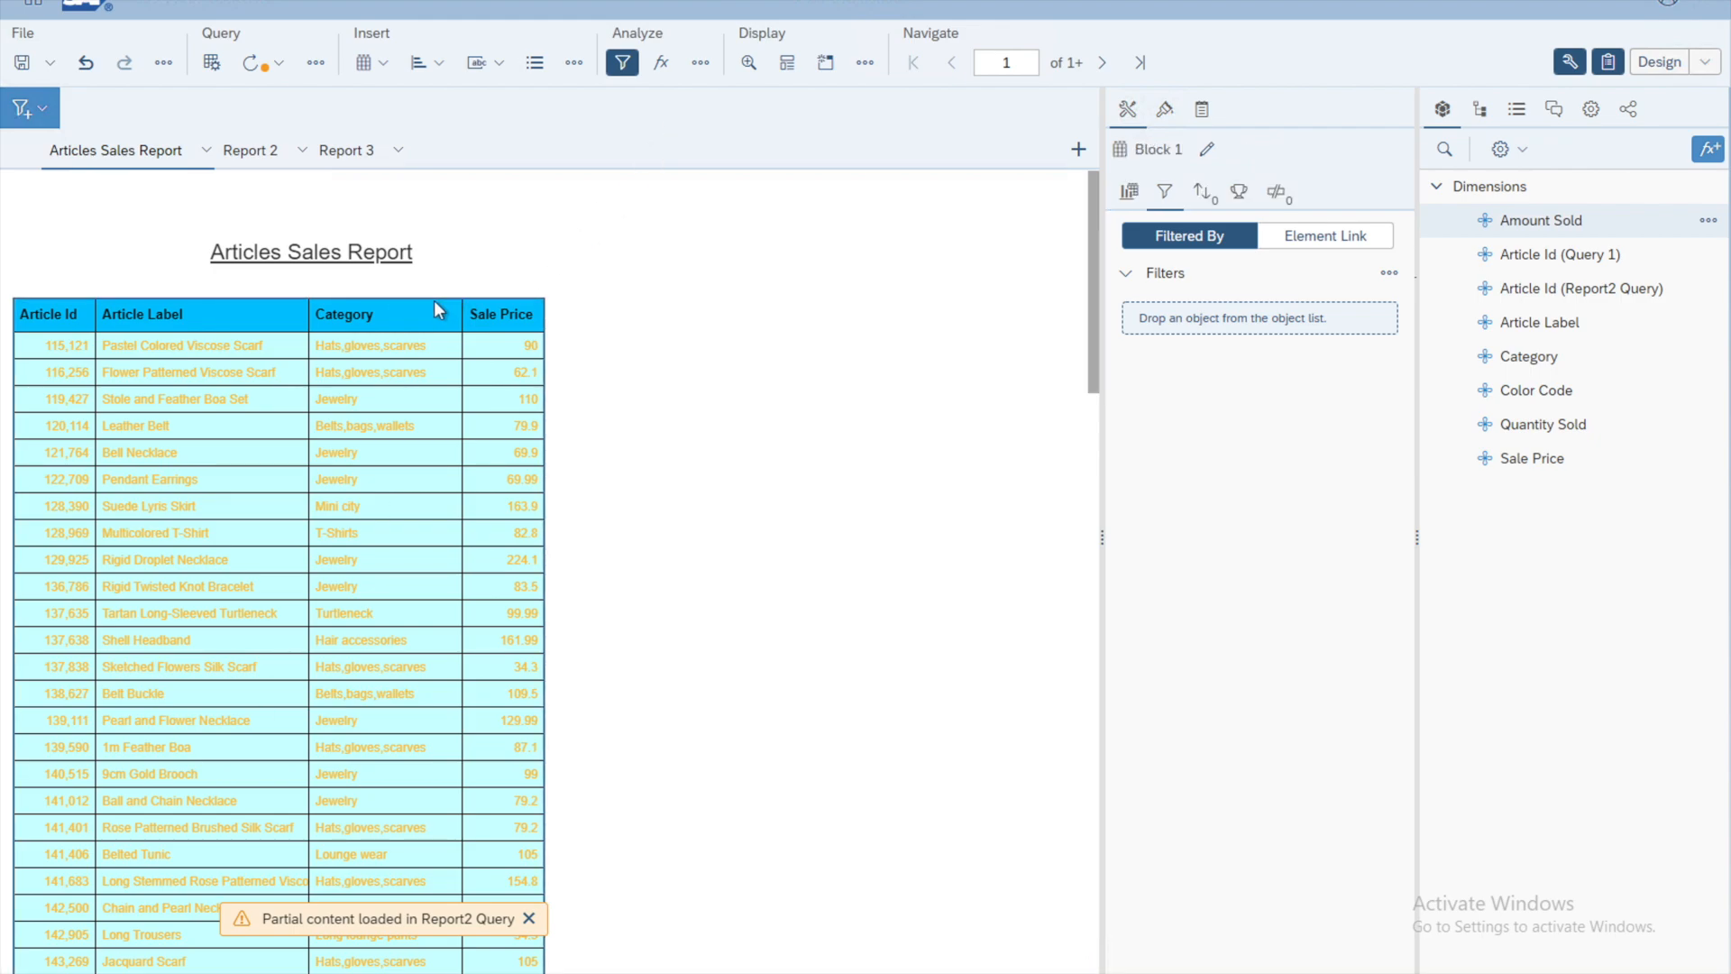
left_click(434, 303)
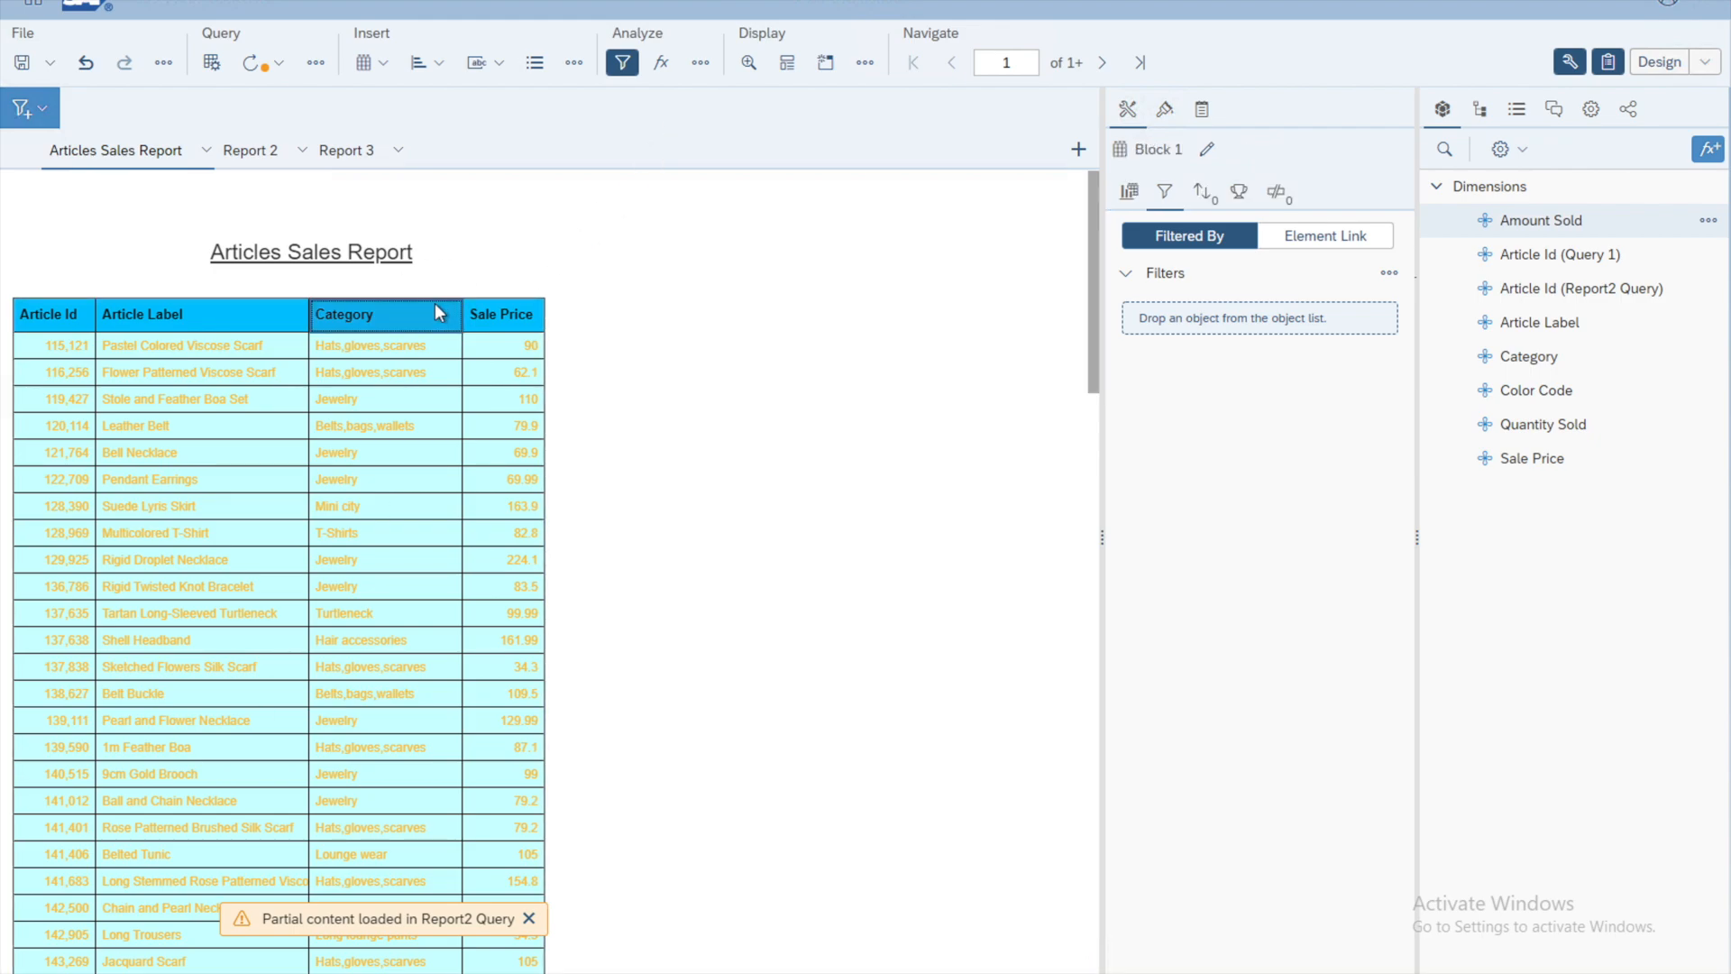
left_click(497, 306)
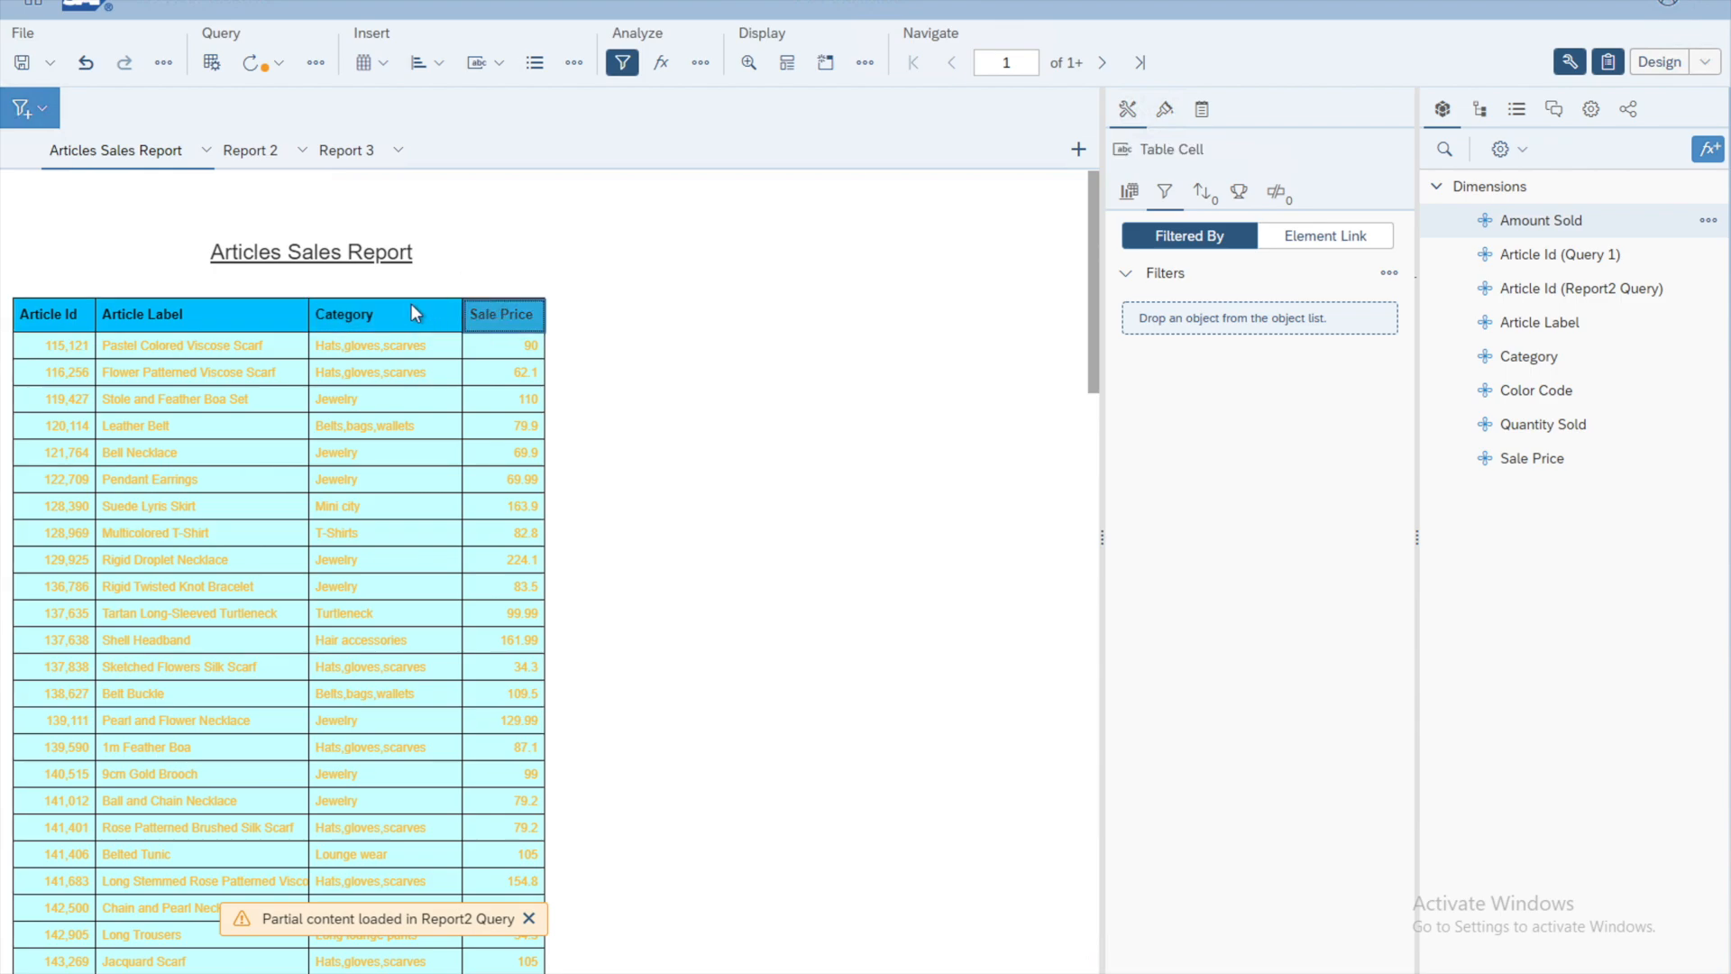
left_click(383, 301)
left_click(673, 396)
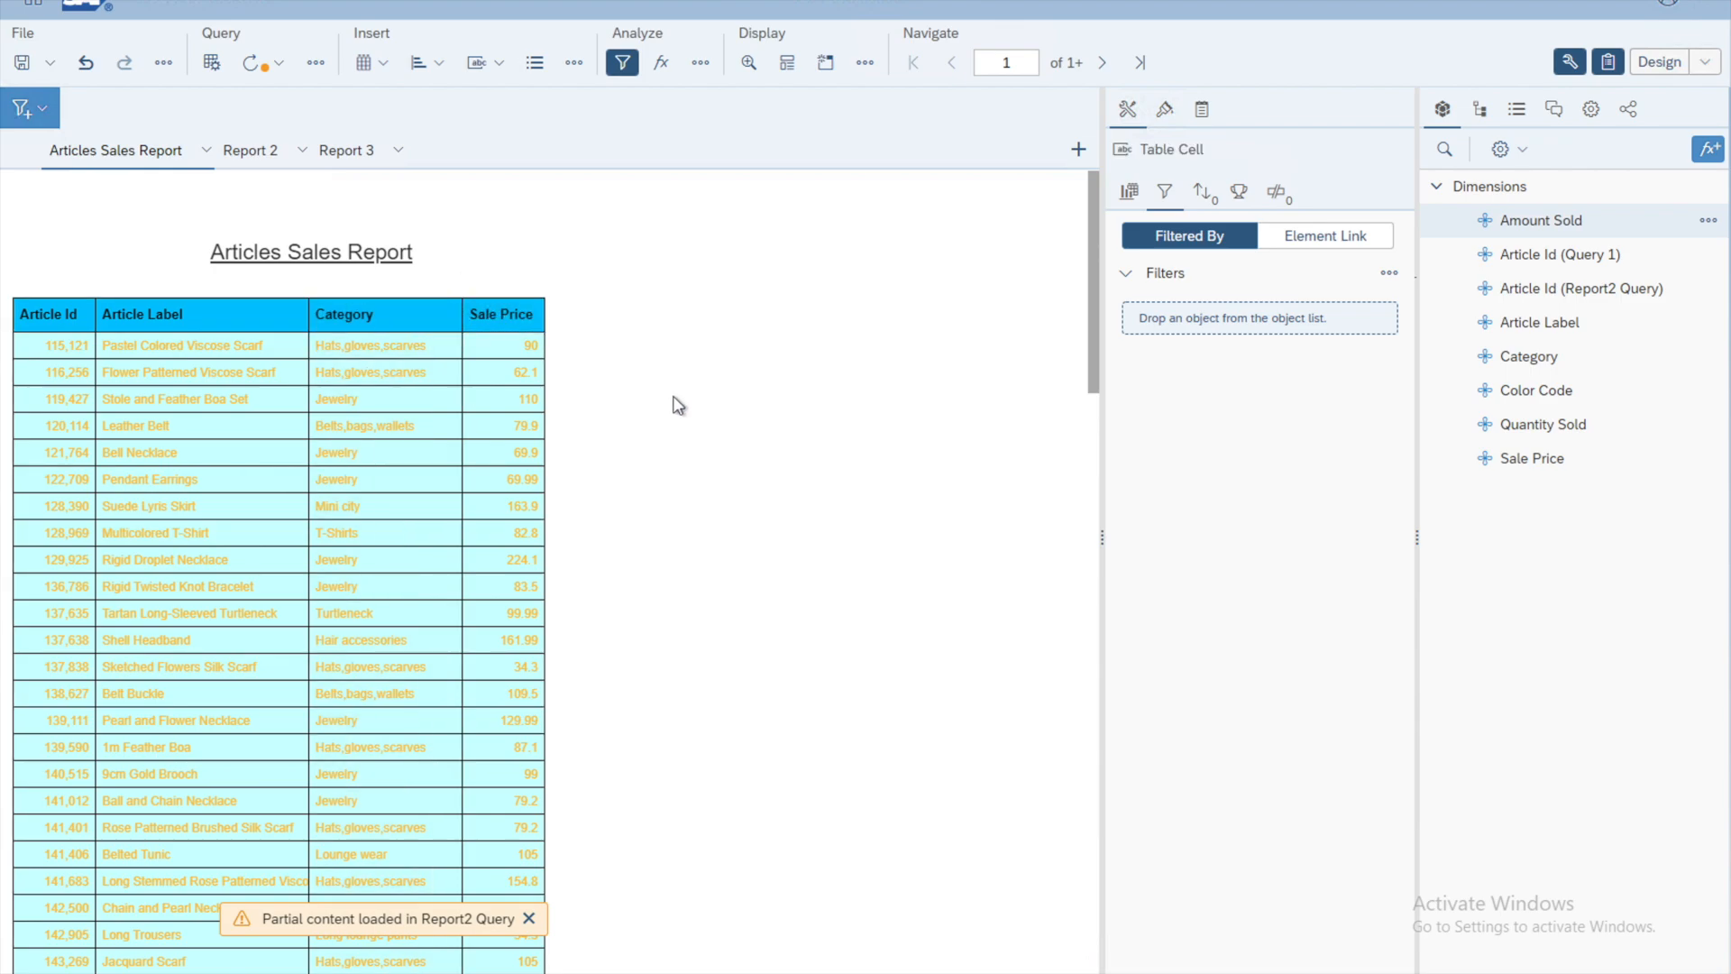
Freeze the header rows and the first 1 data column of the articles table.
left_click(546, 371)
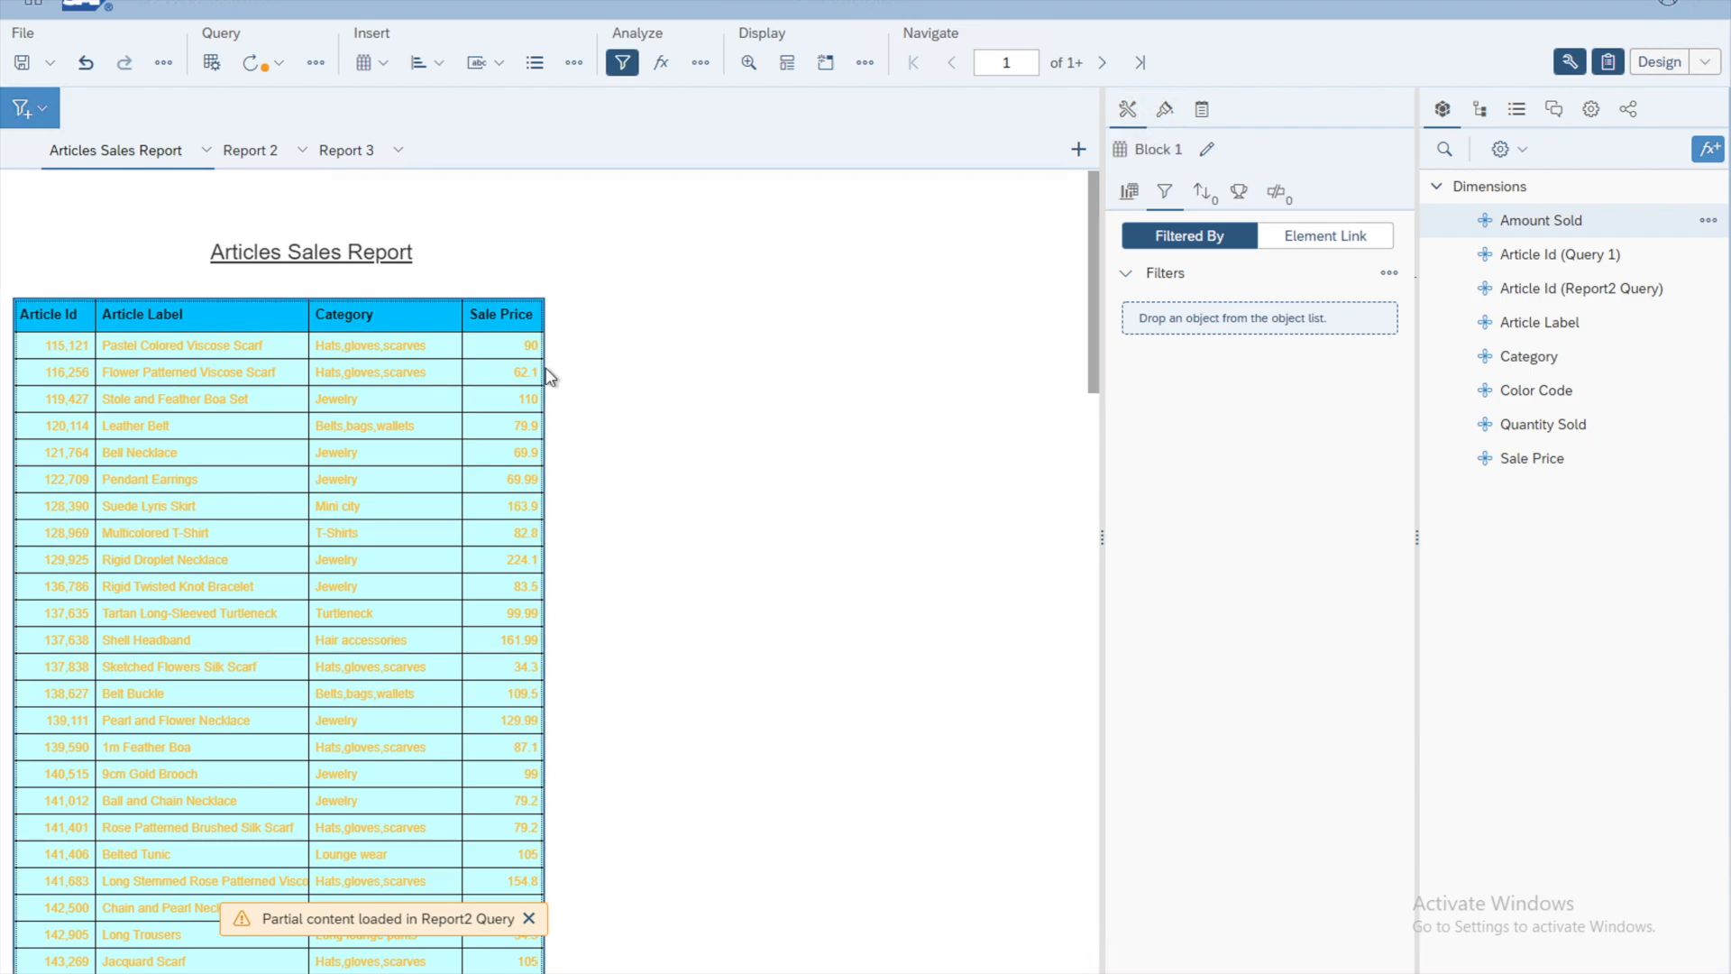
right_click(547, 371)
left_click(547, 372)
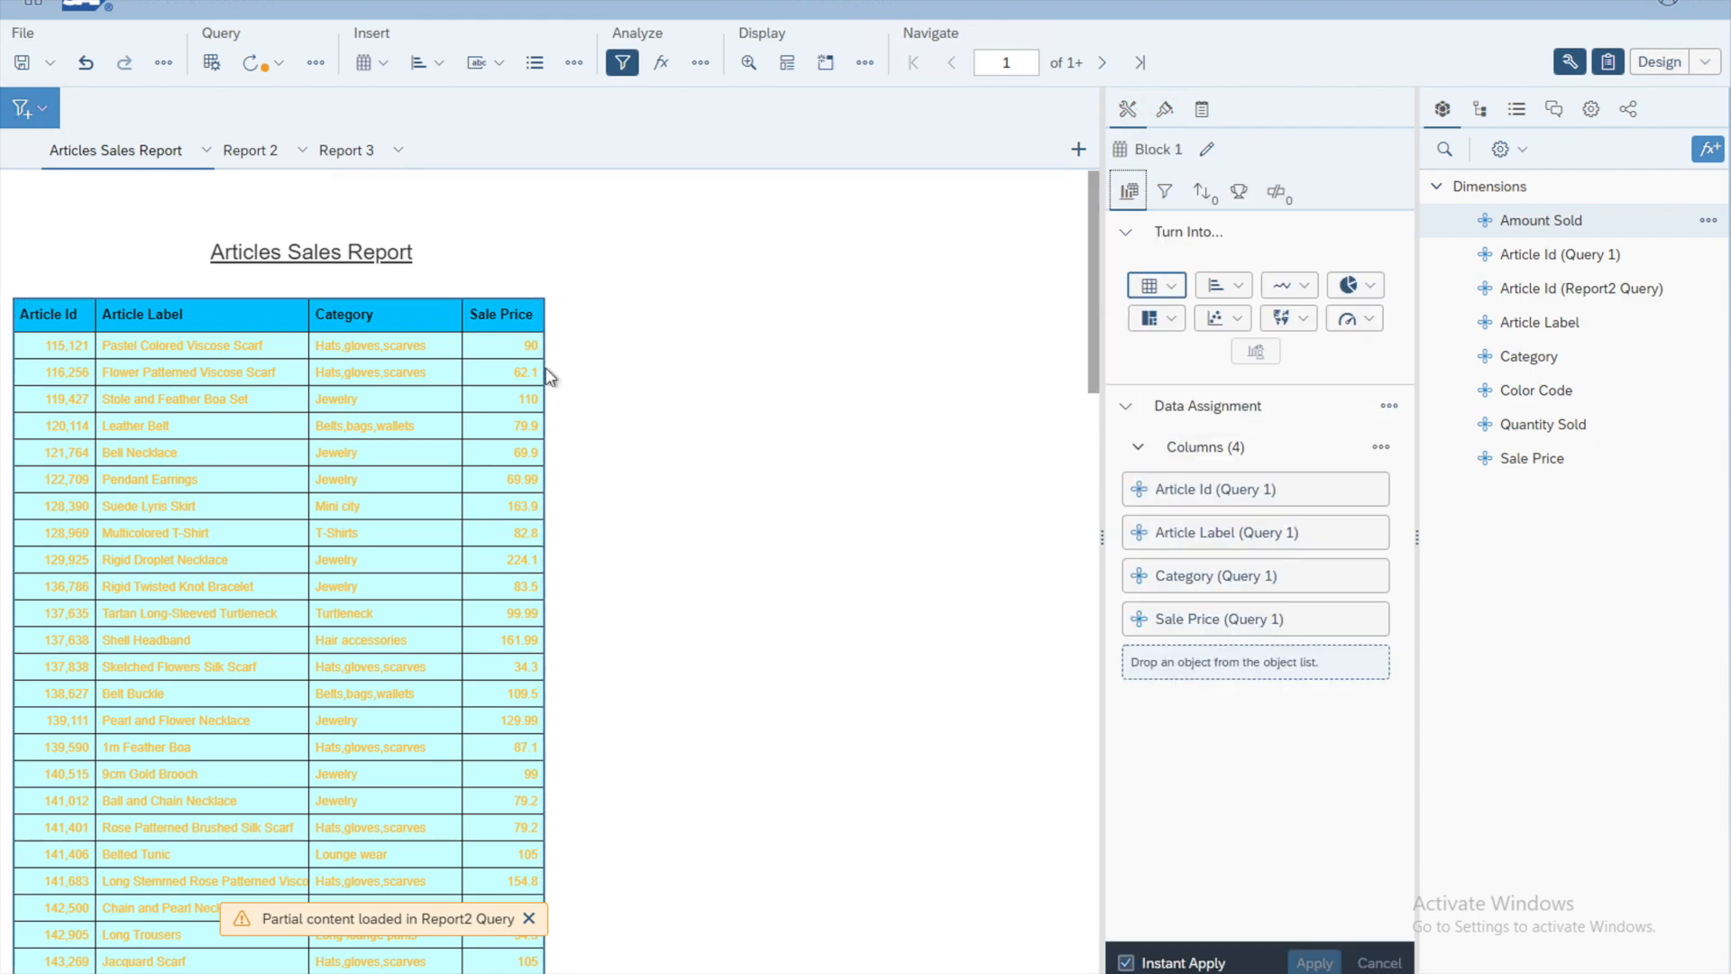
right_click(548, 376)
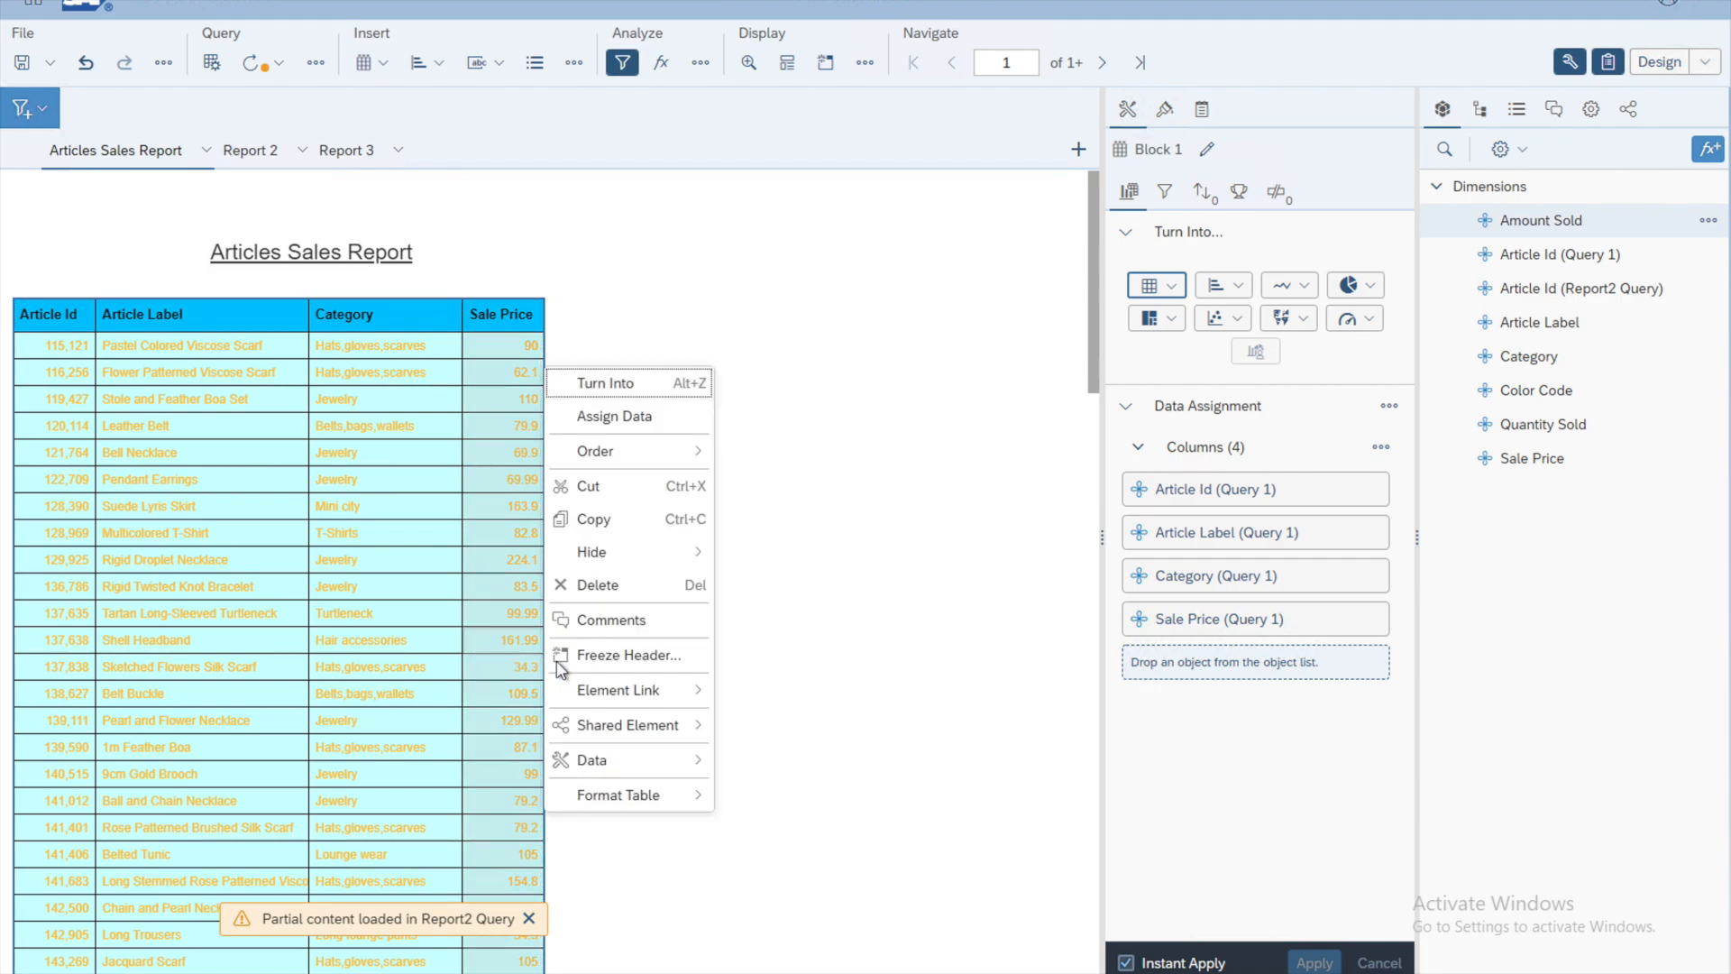
left_click(629, 658)
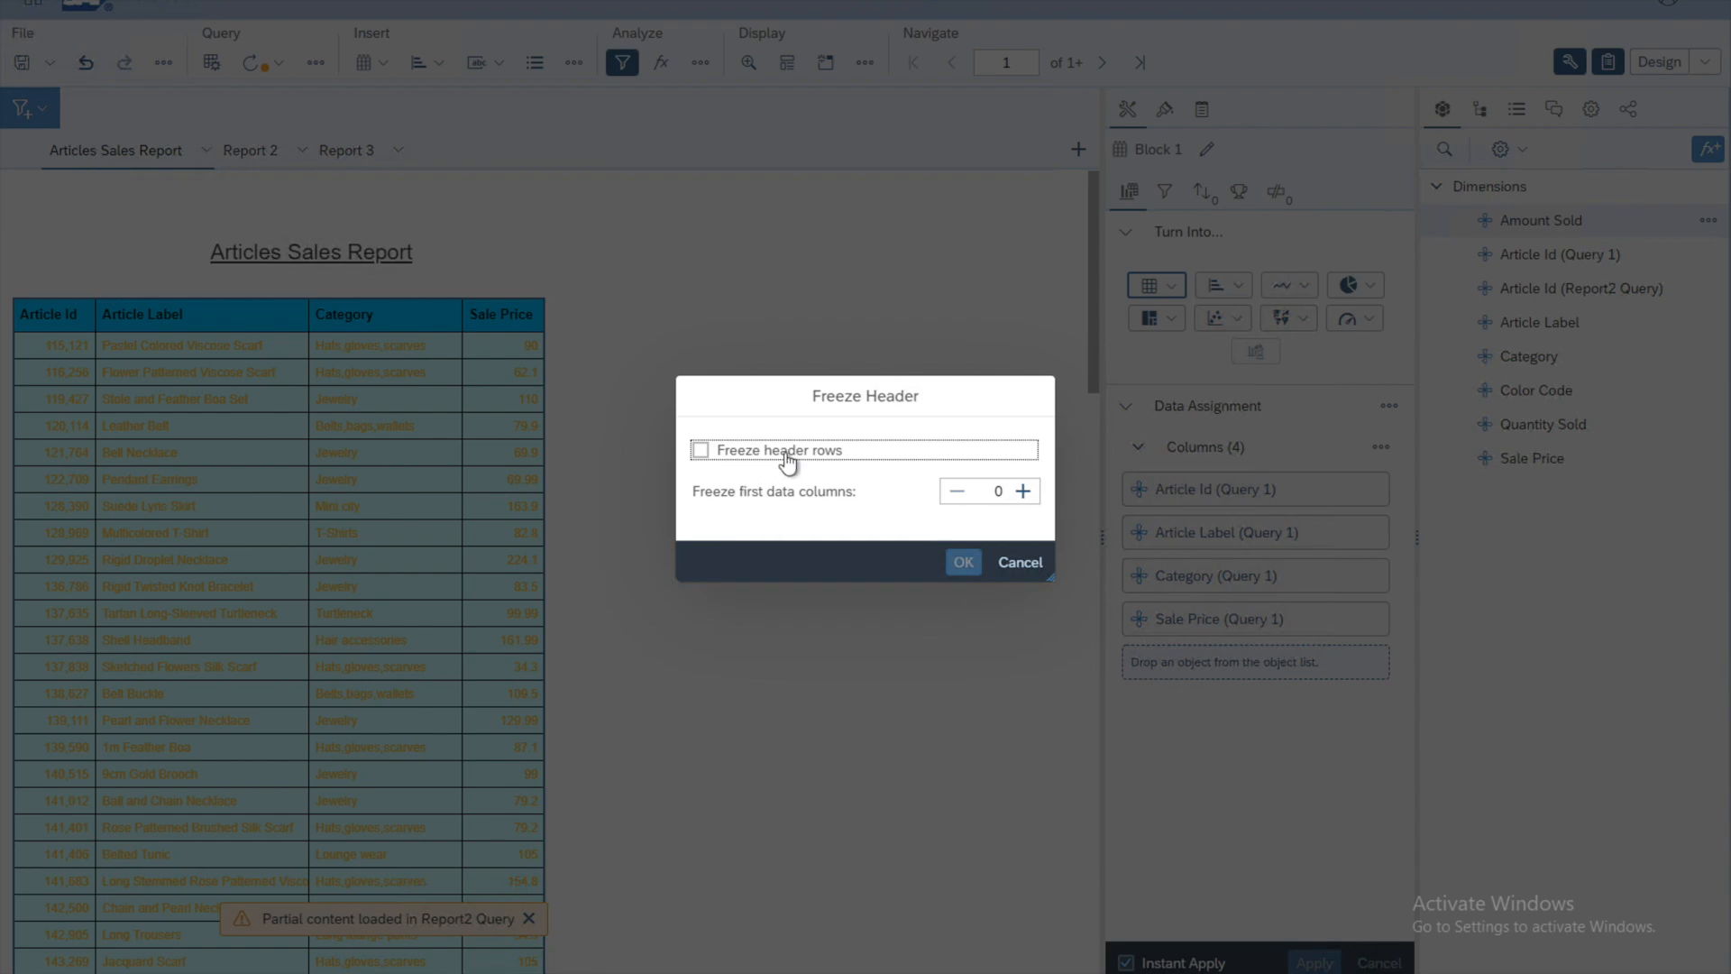
left_click(701, 451)
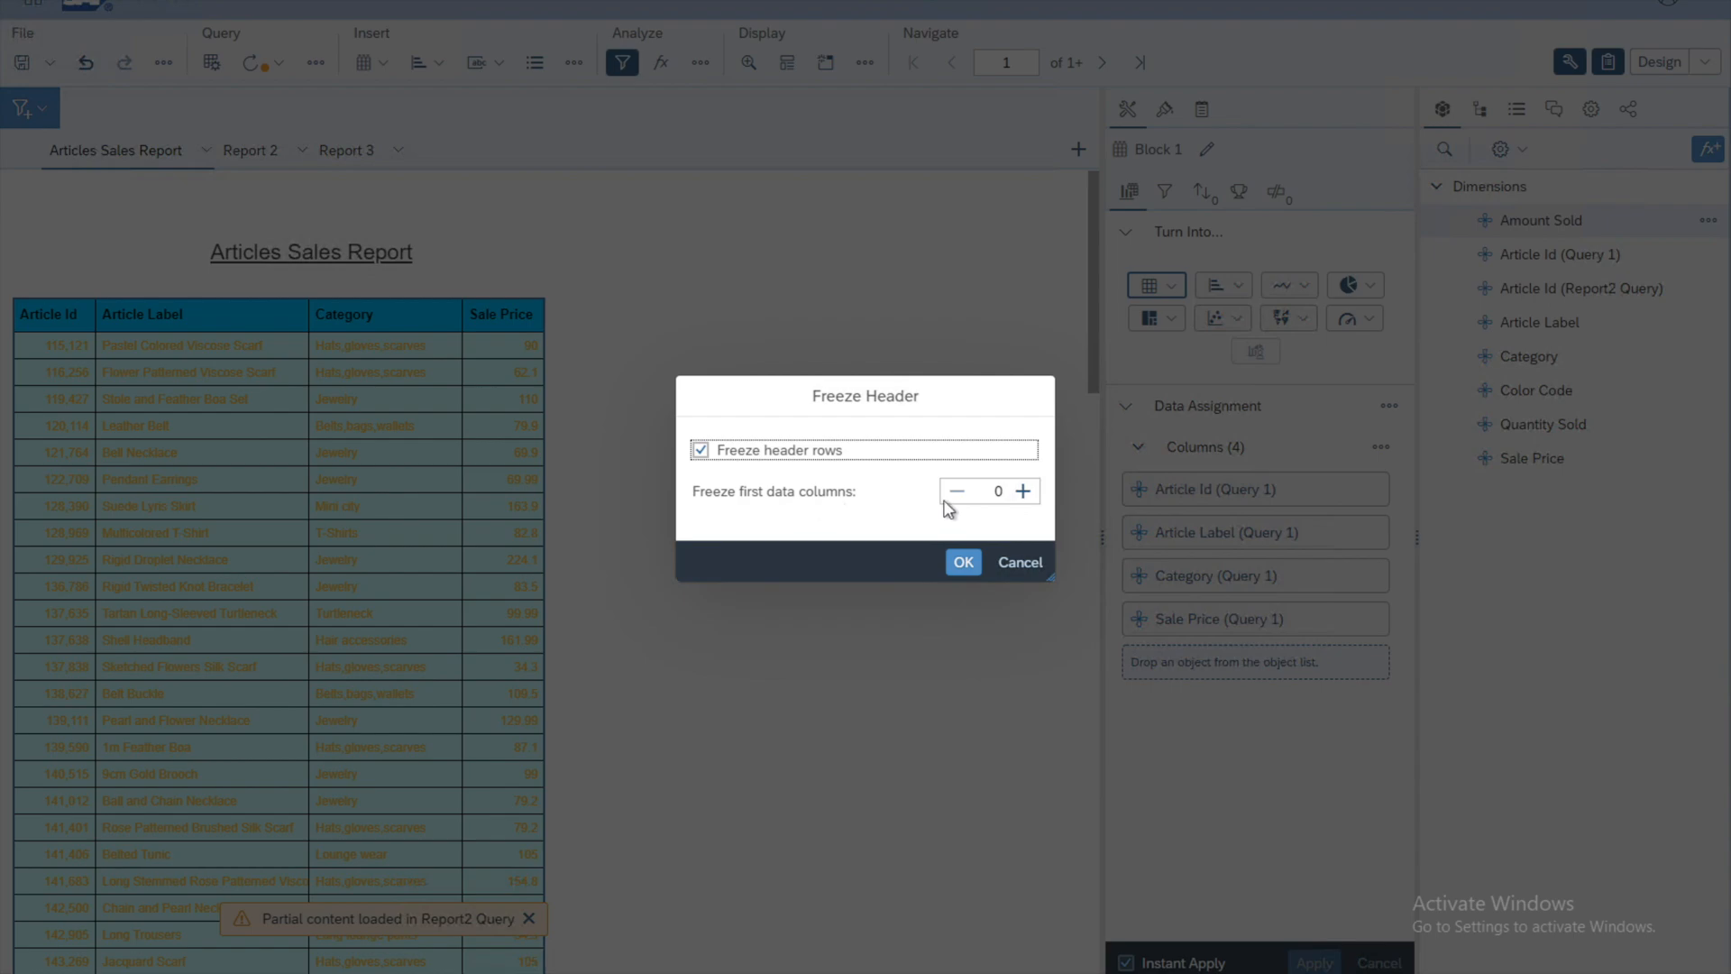
left_click(1023, 491)
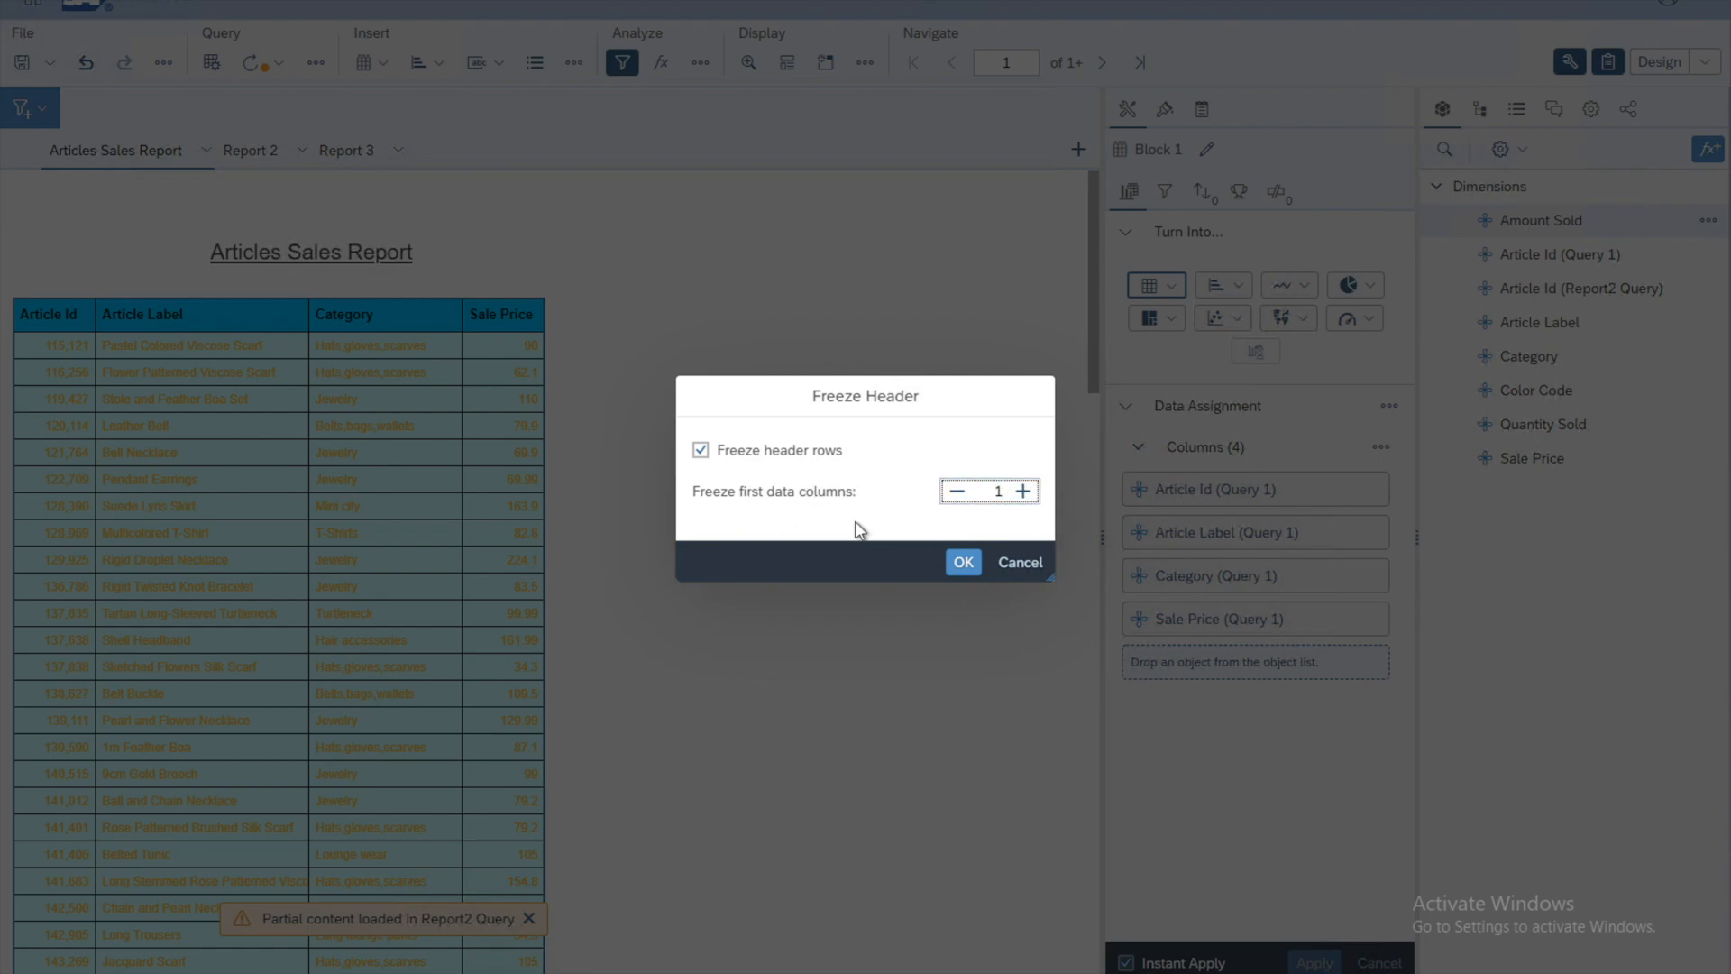
left_click(964, 563)
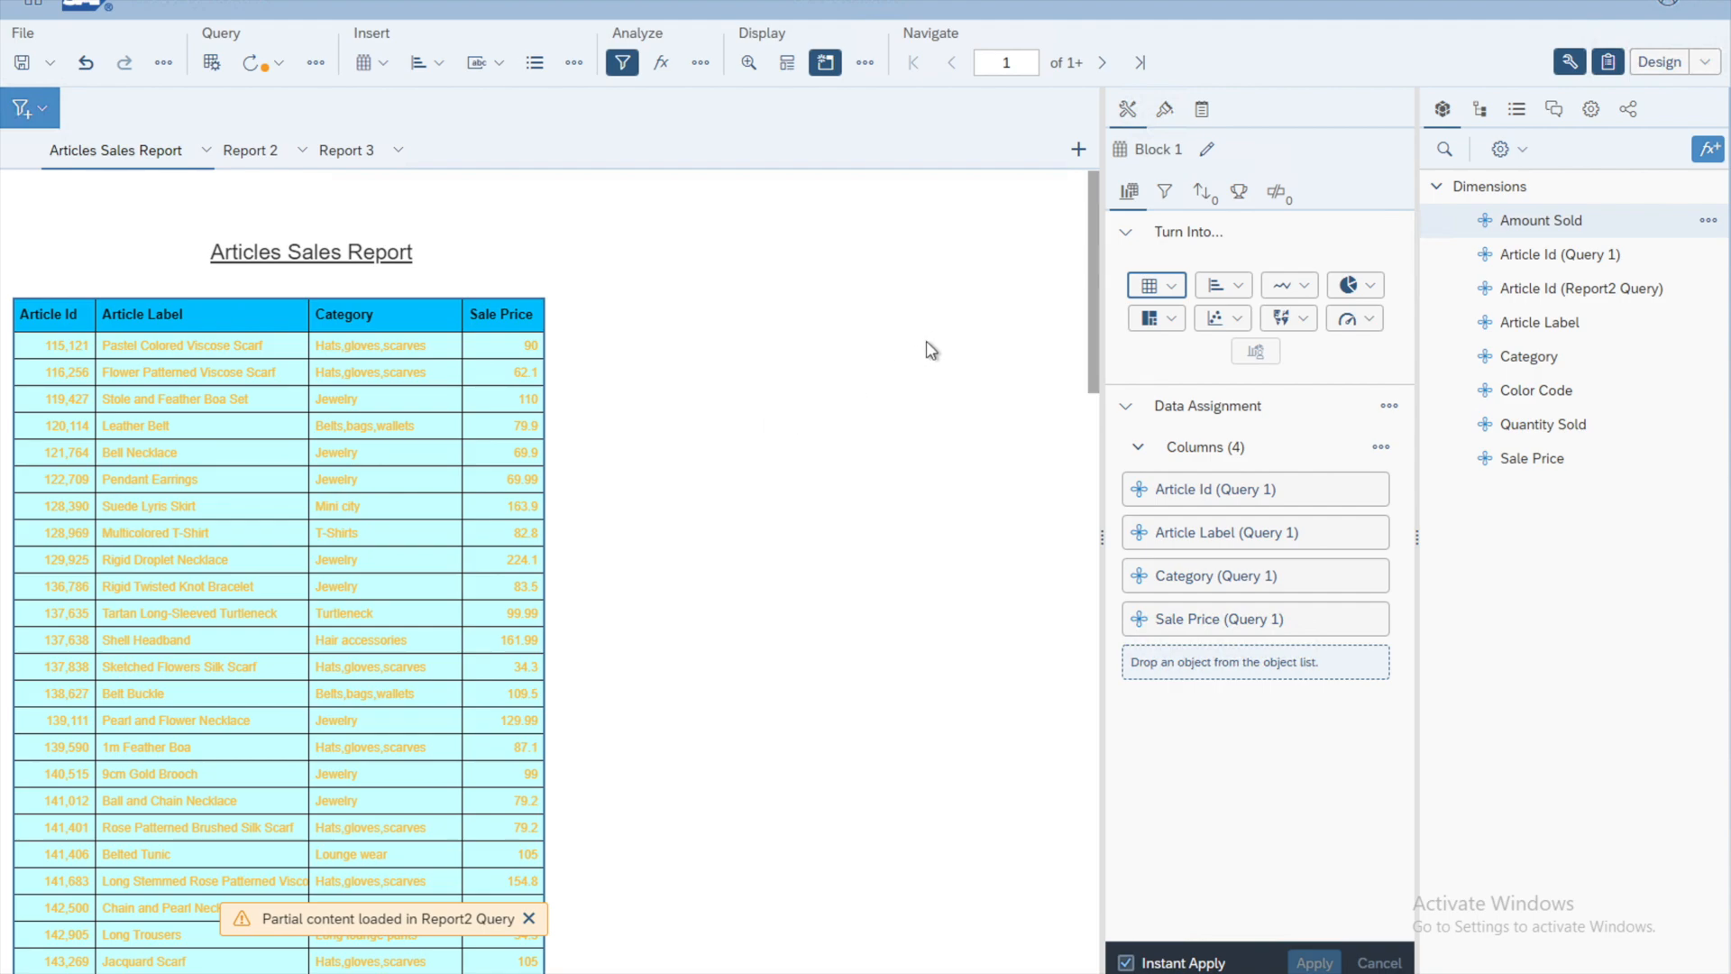
Check the frozen header of the articles table down the report in Design and Reading modes, and return to Design mode.
left_click(1094, 732)
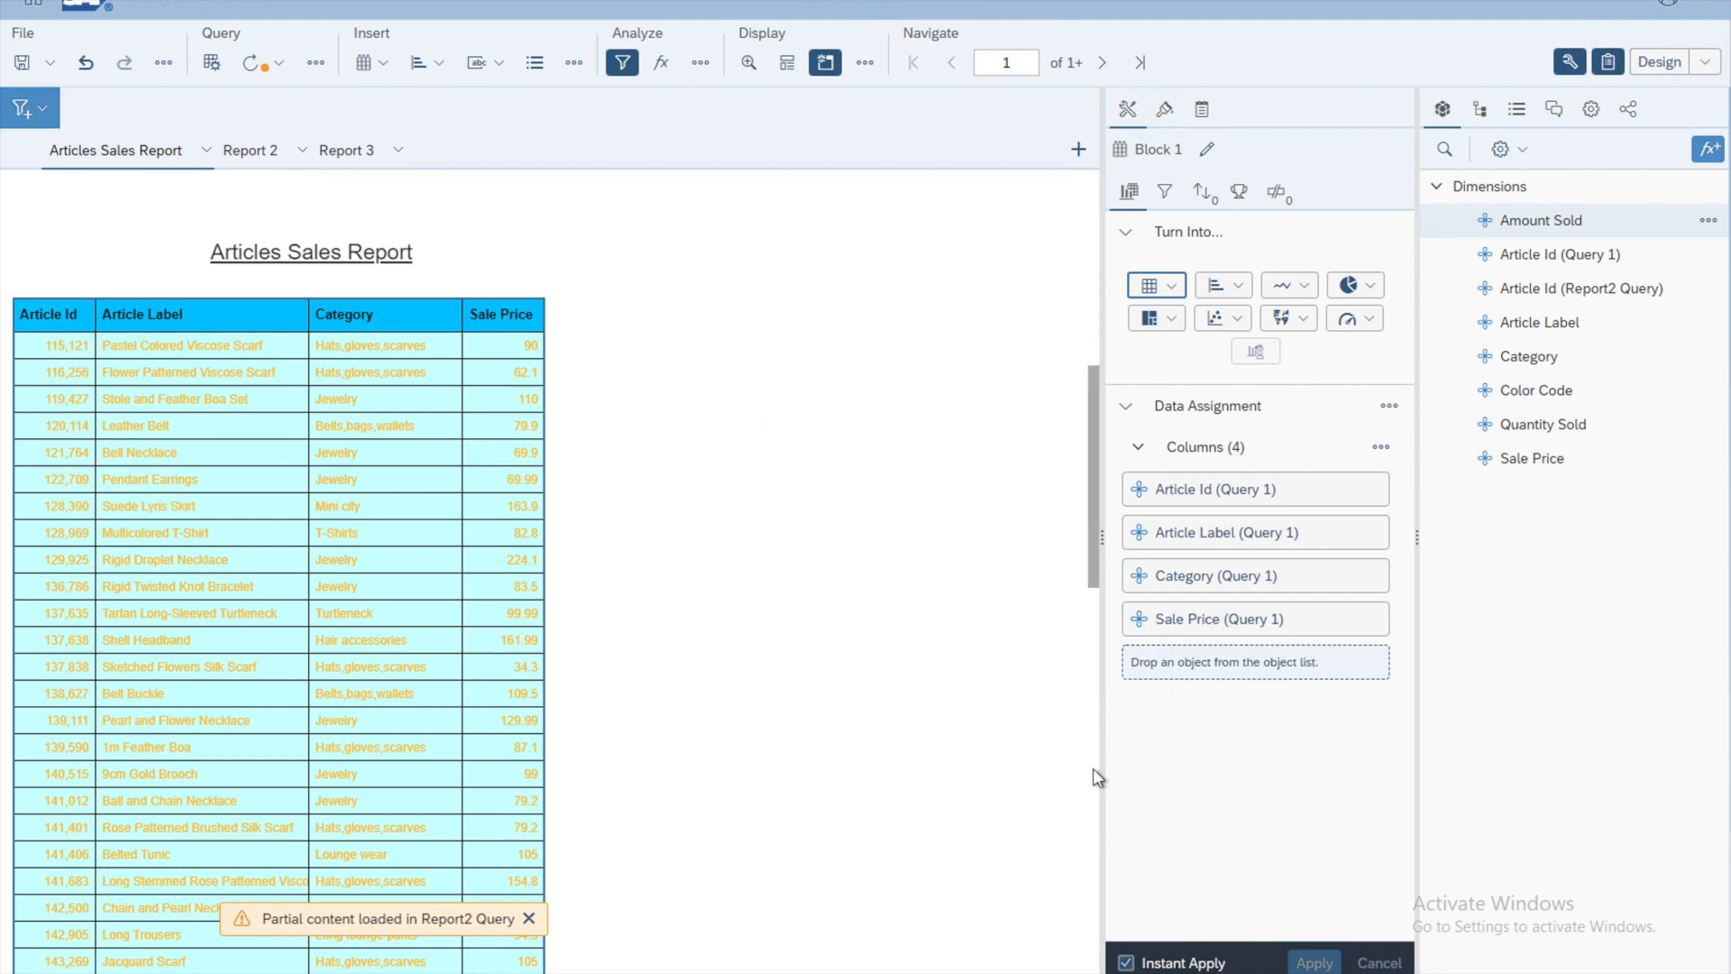
left_click(1093, 771)
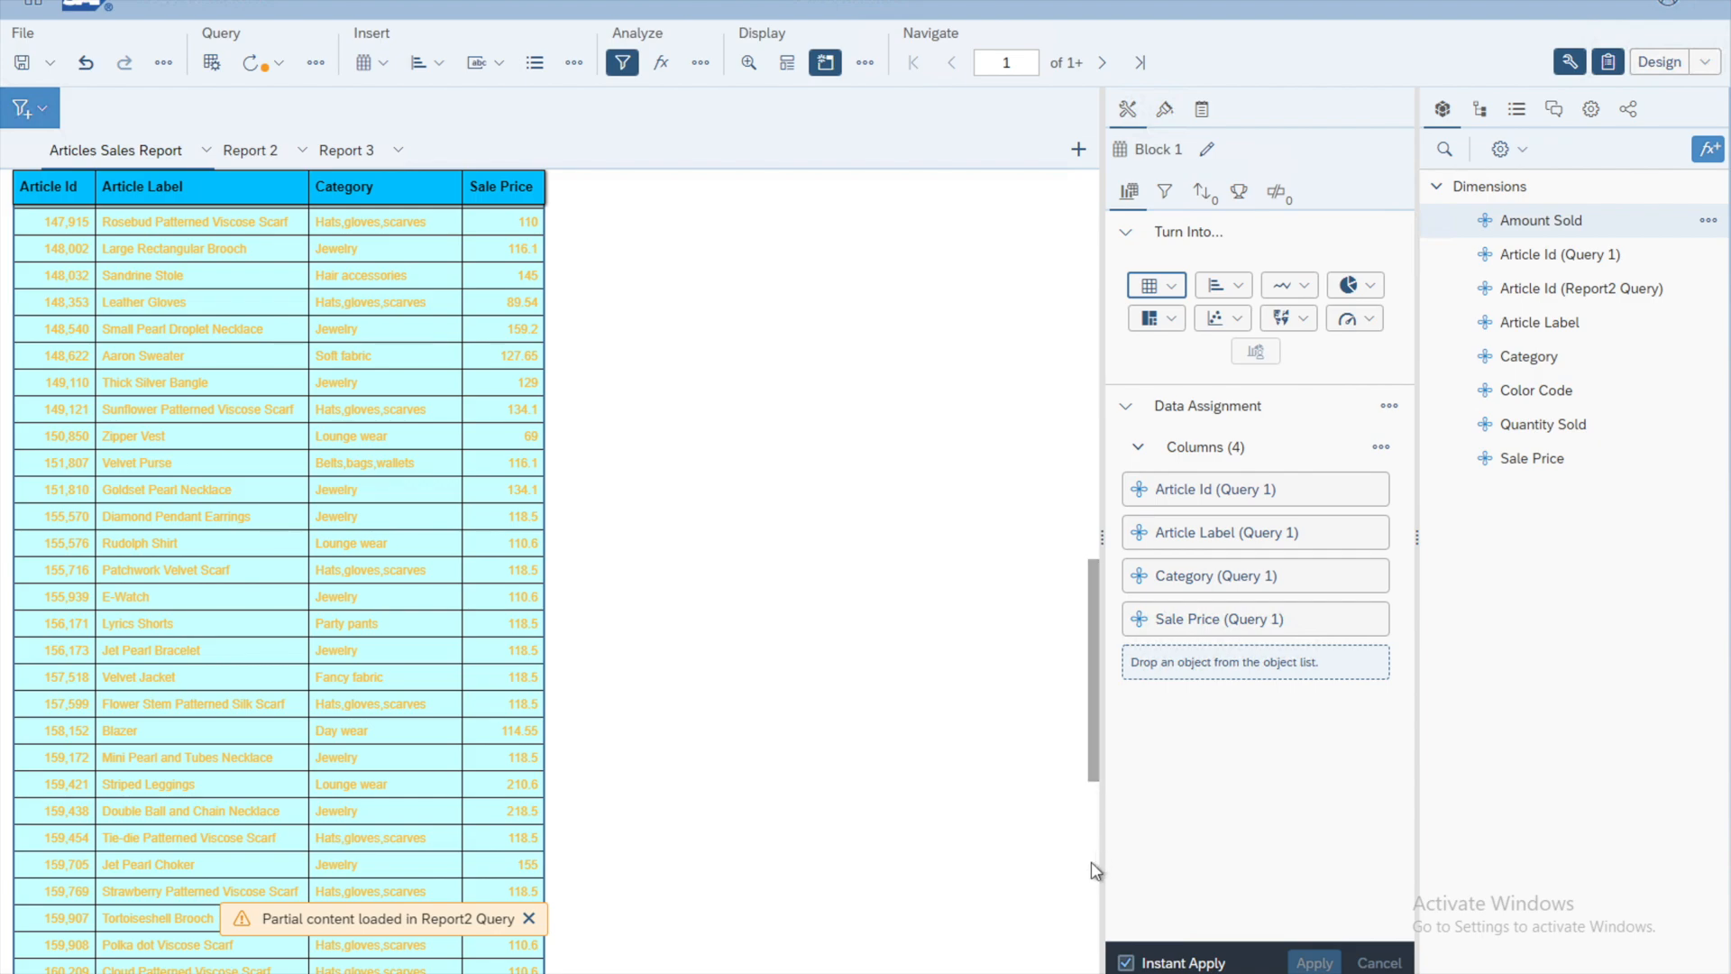
left_click(1094, 862)
left_click(1097, 230)
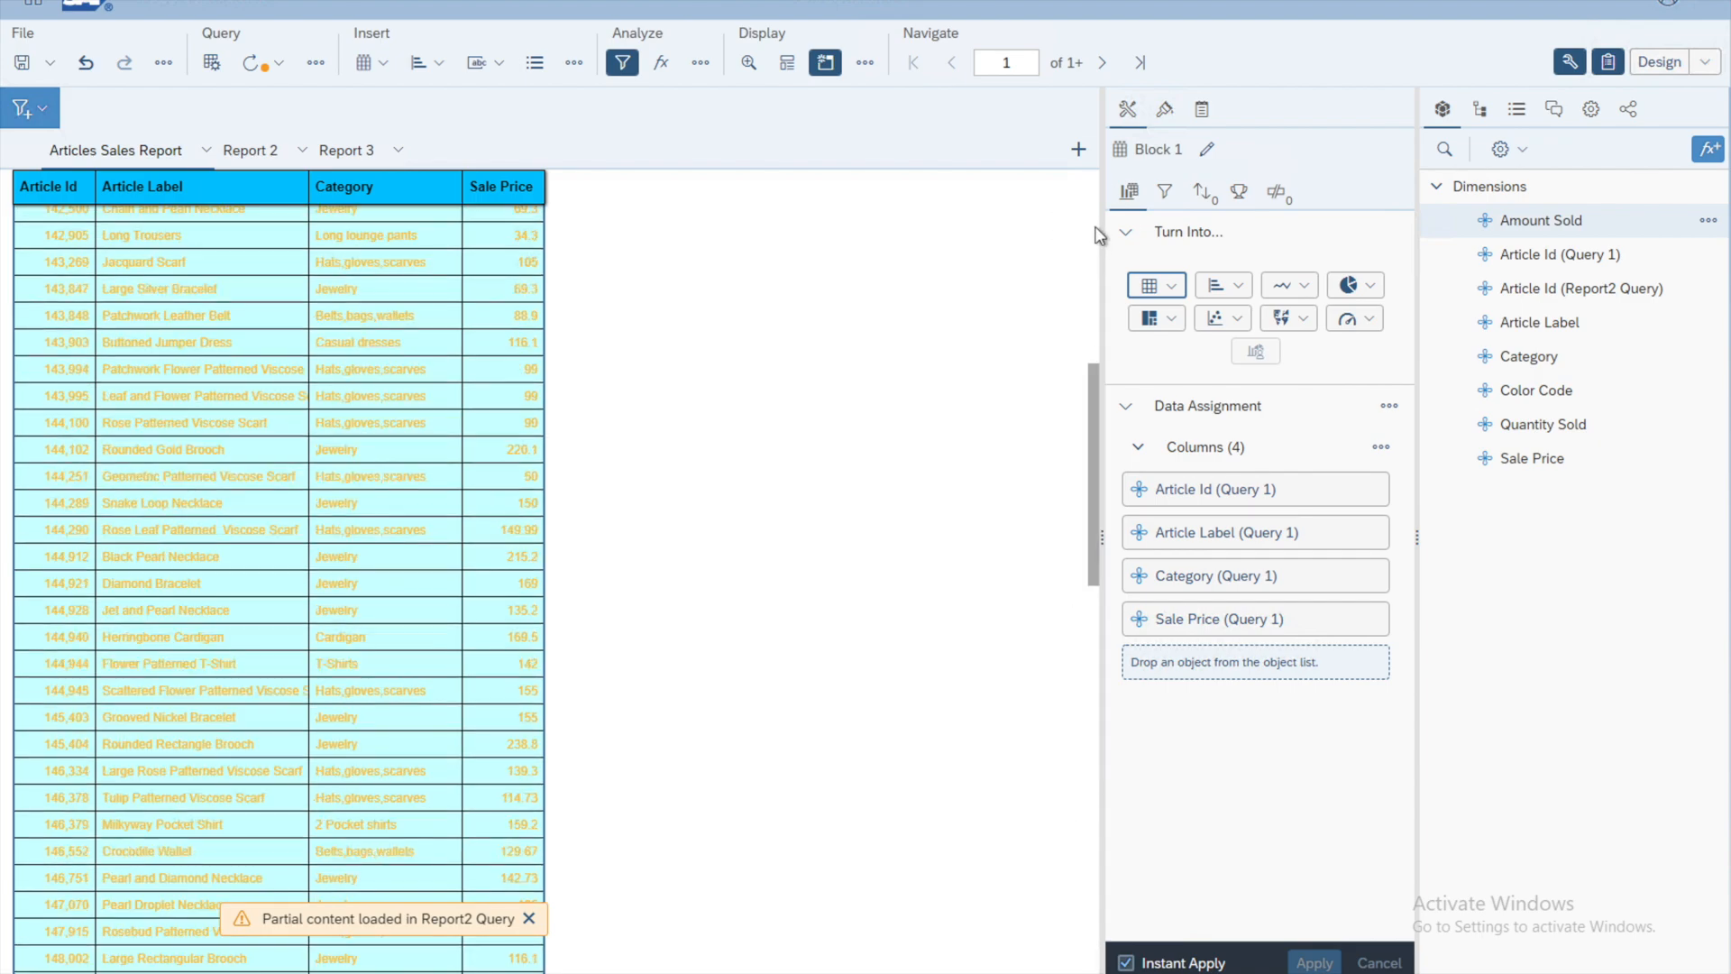
left_click(1705, 62)
left_click(1629, 93)
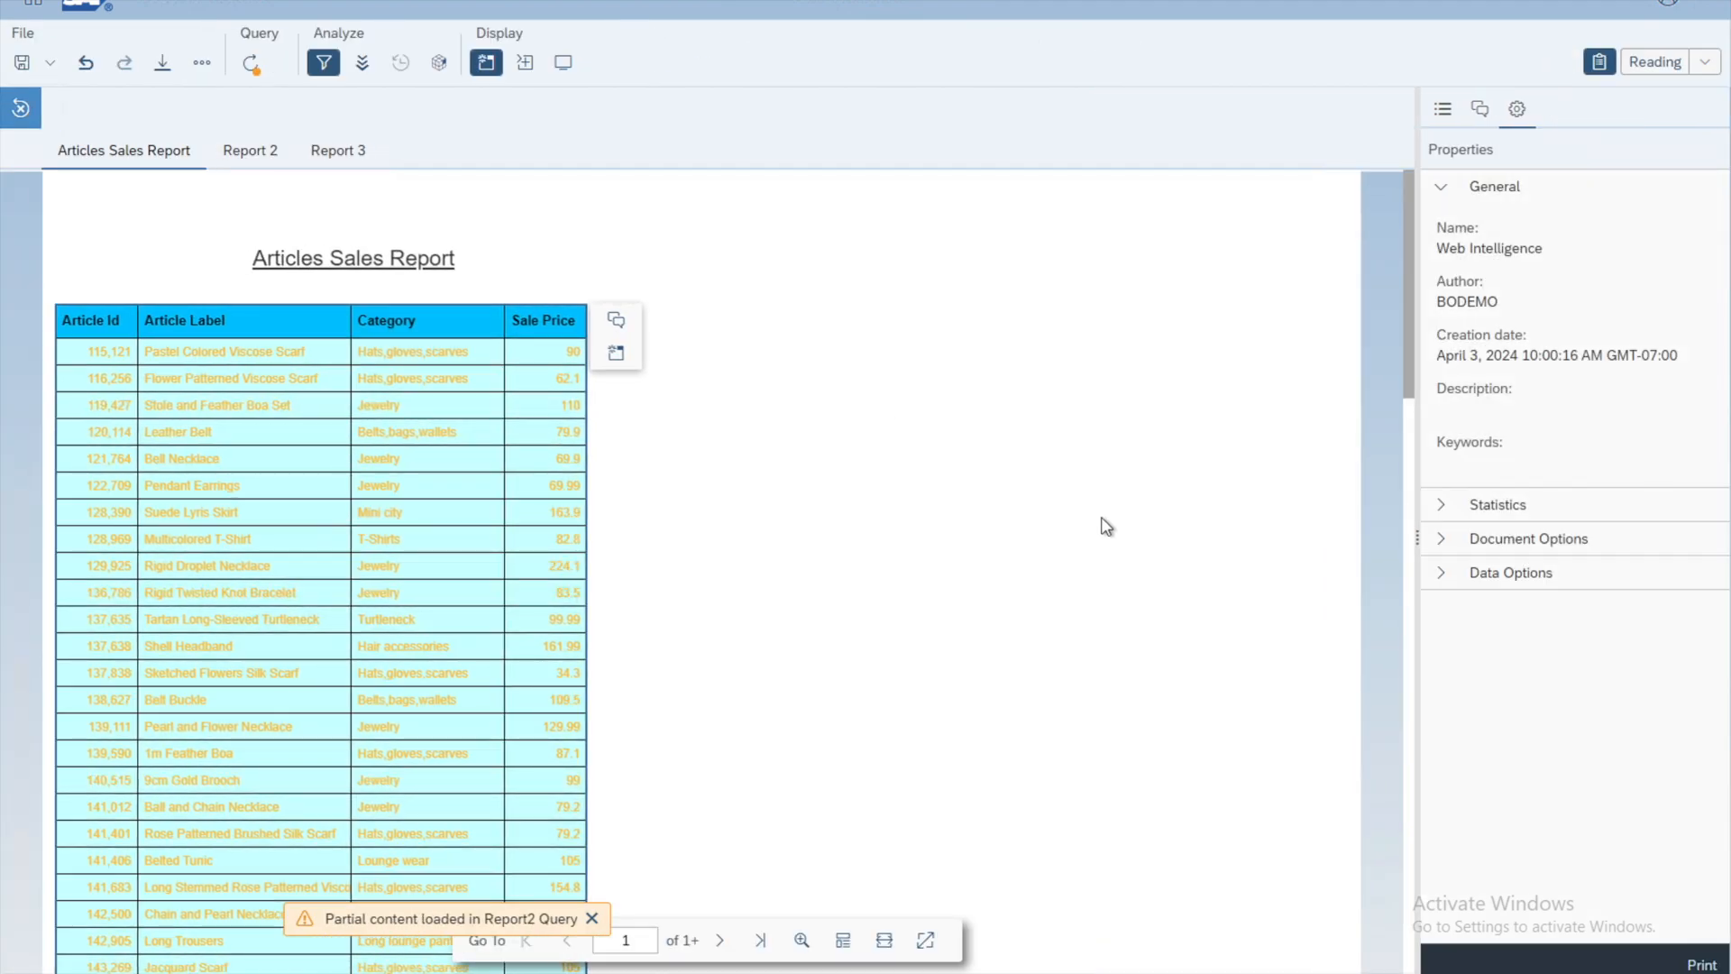
scroll(1413, 816, "down", 10)
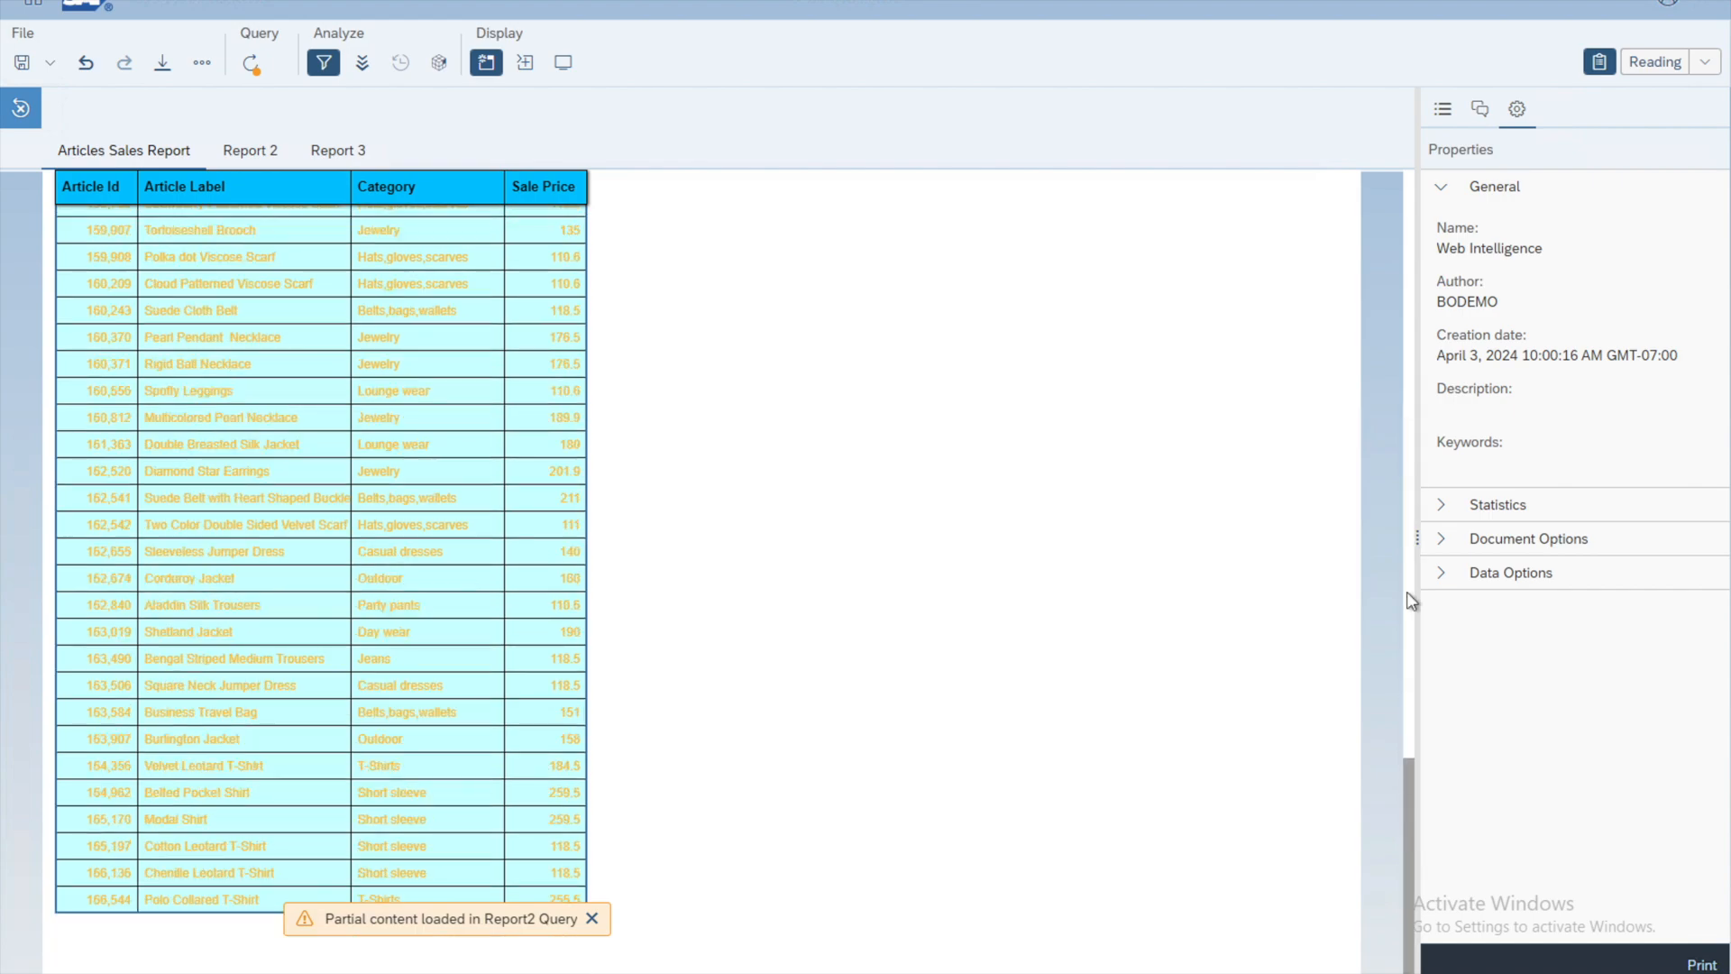
scroll(1412, 240, "up", 10)
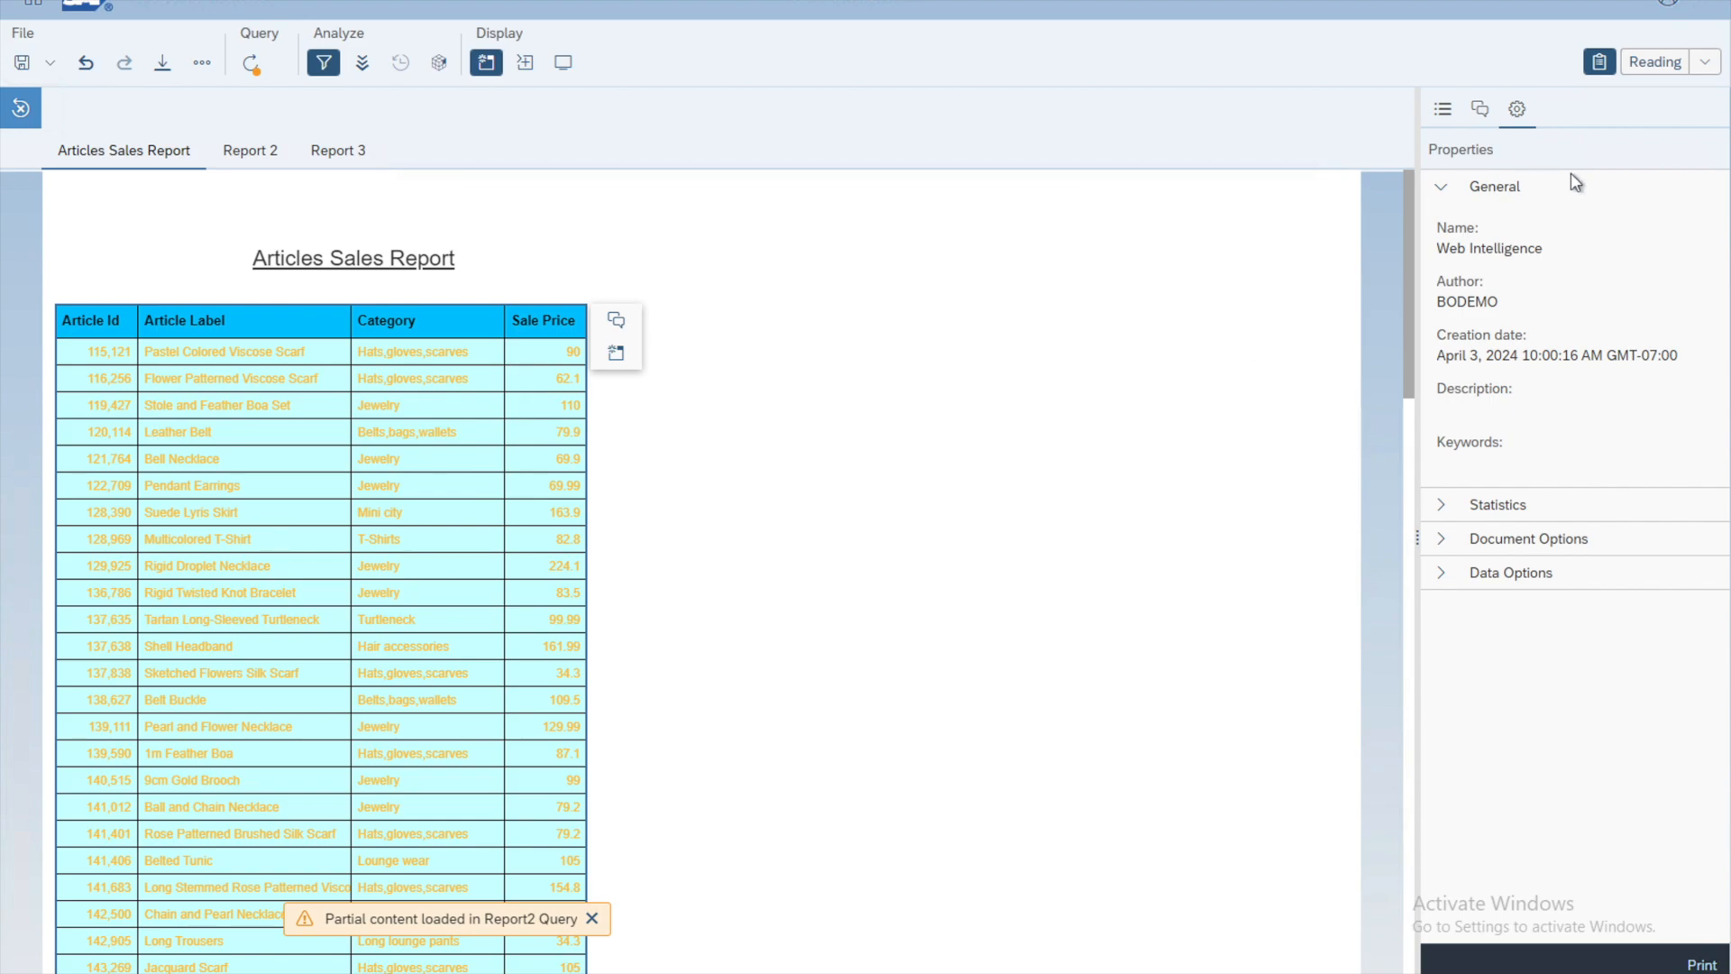
left_click(1705, 61)
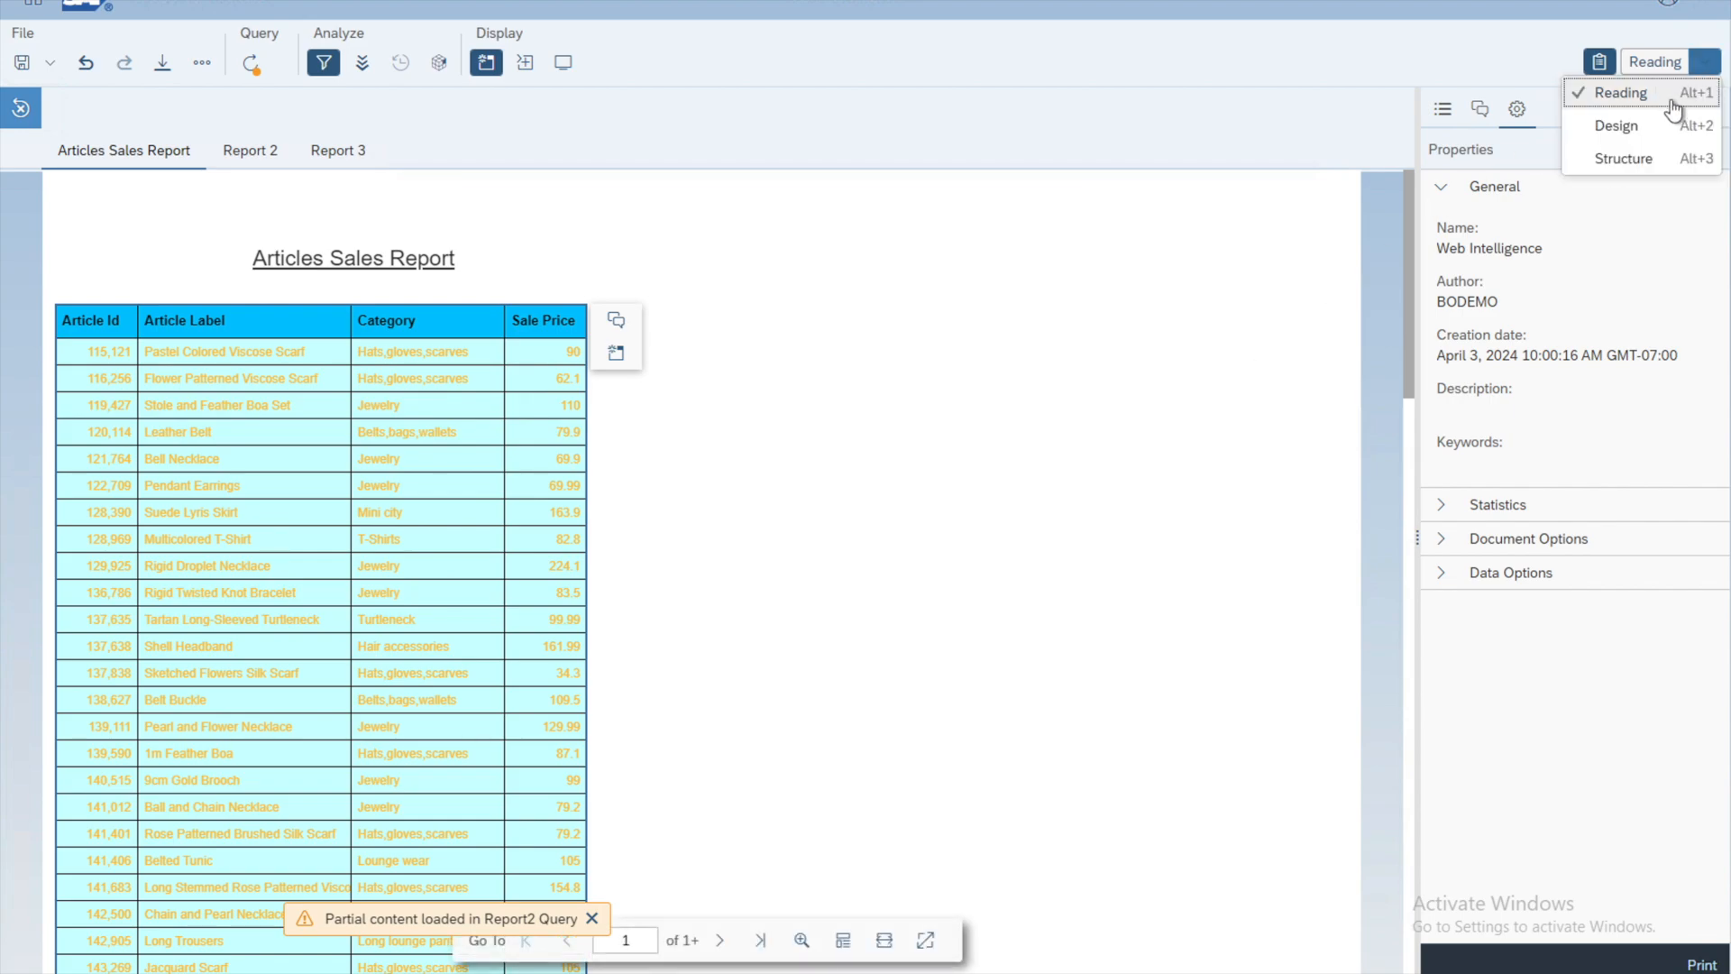
key("Escape")
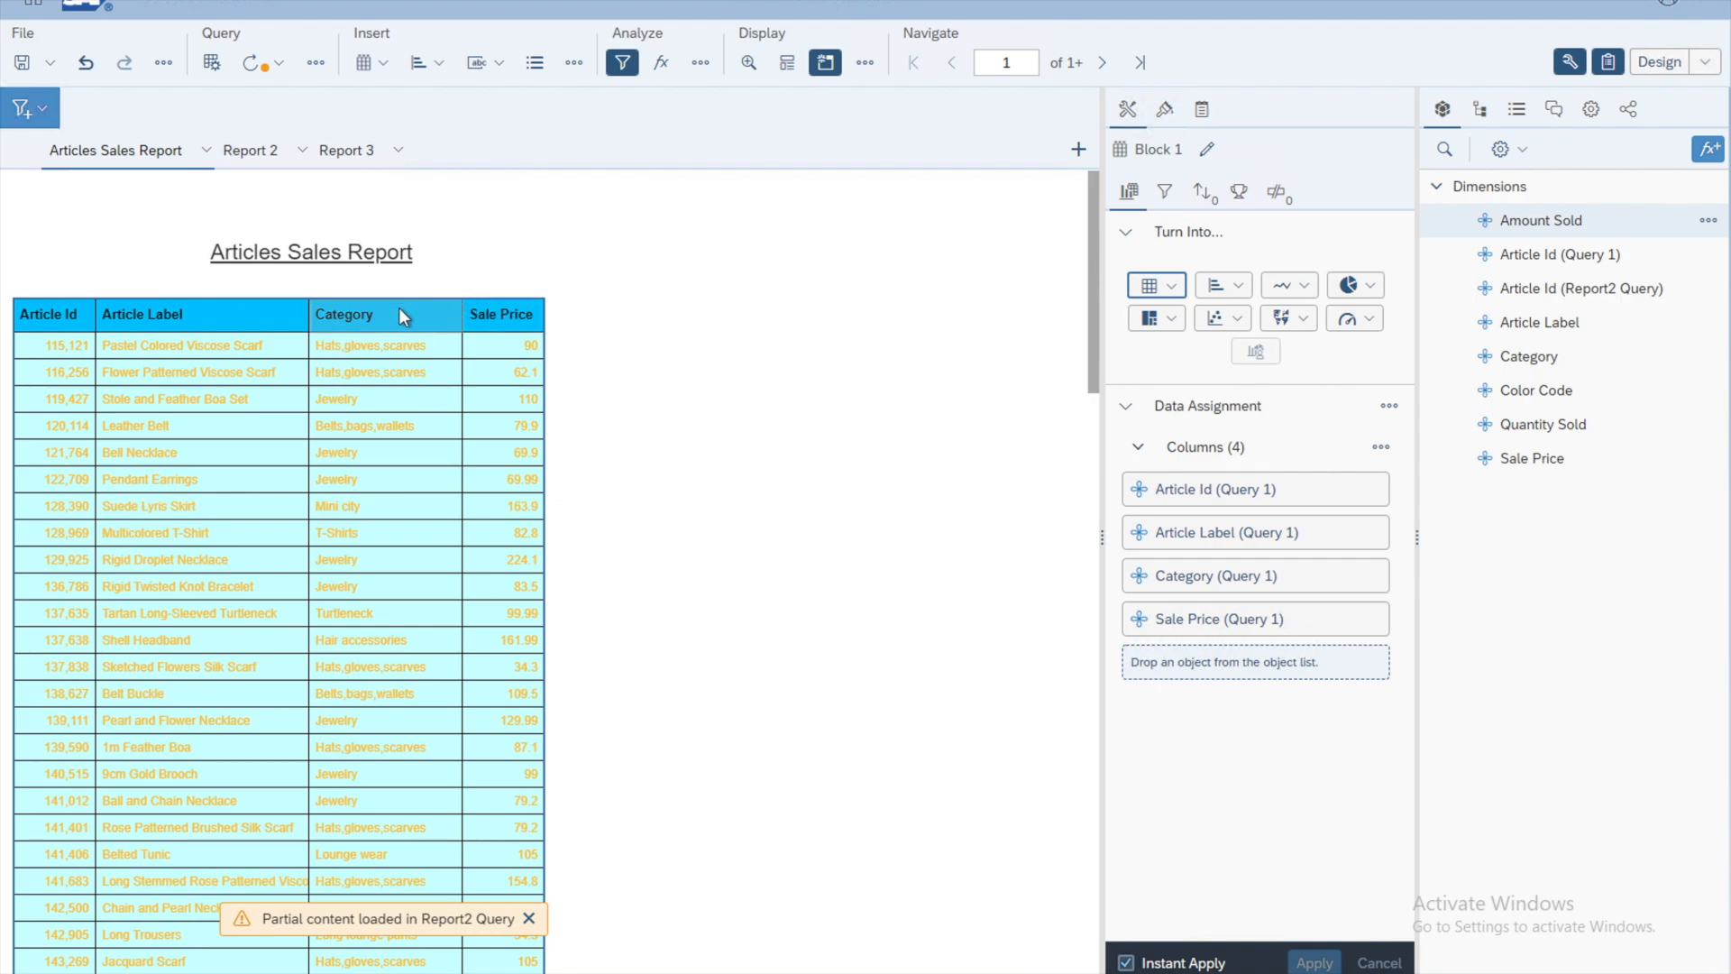
Add a sort on Sale Price (Query 1) to the articles table.
left_click(301, 302)
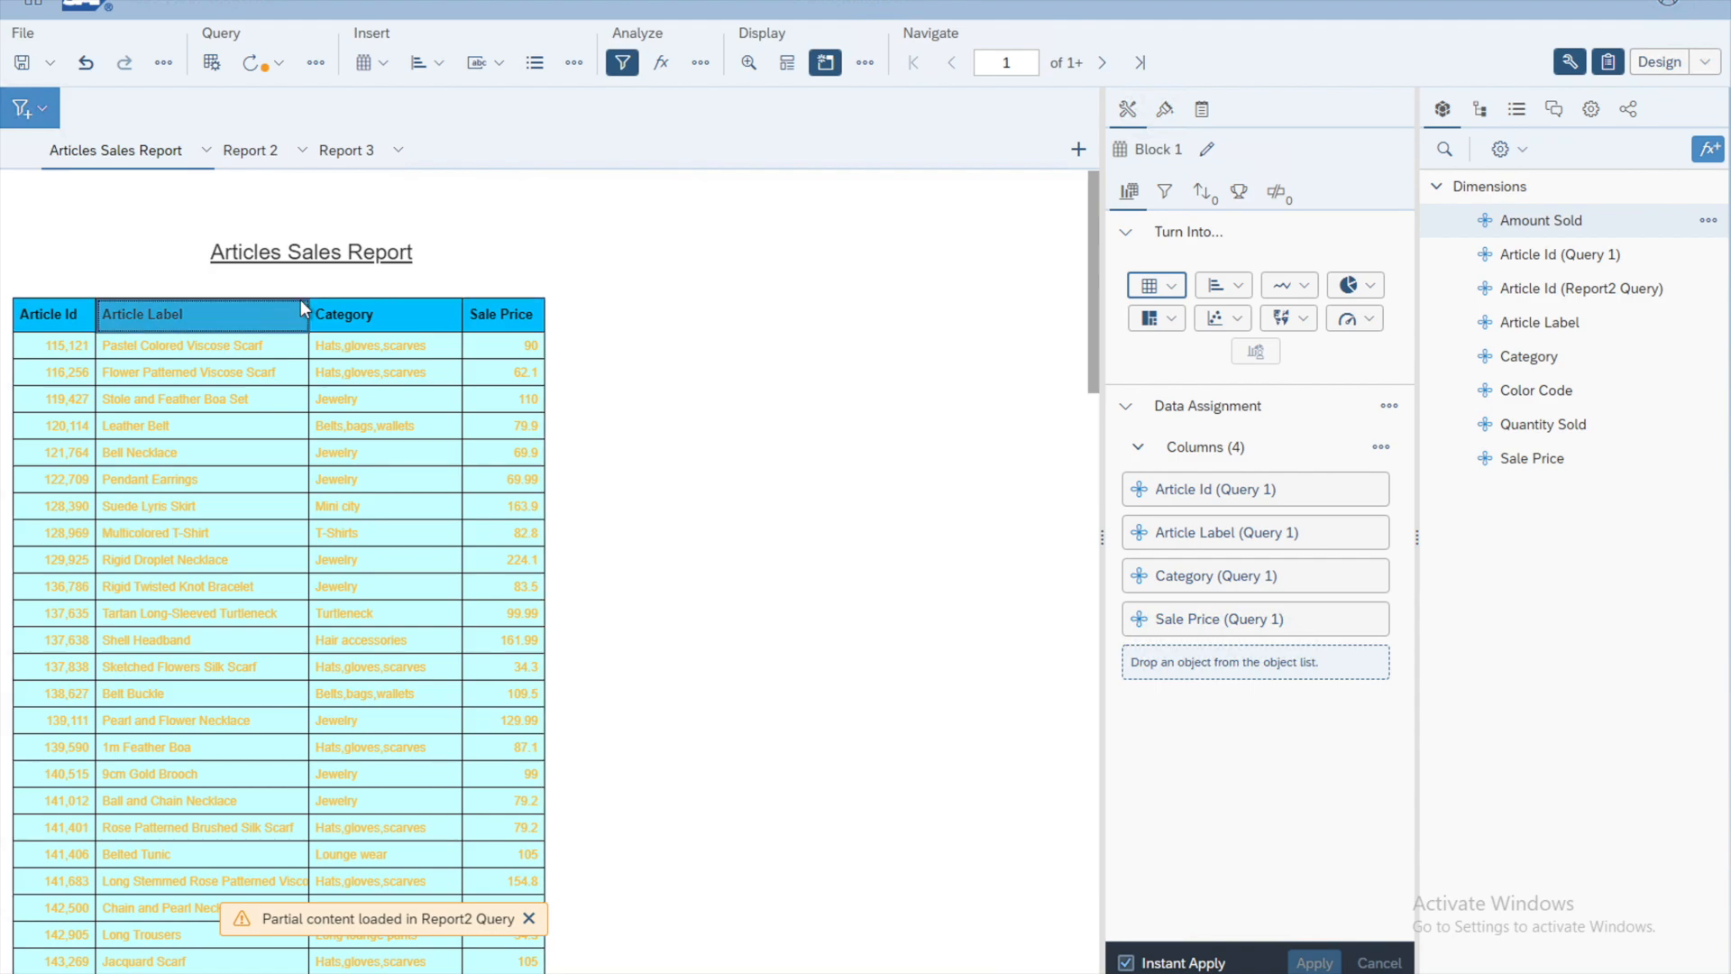
left_click(539, 429)
left_click(566, 412)
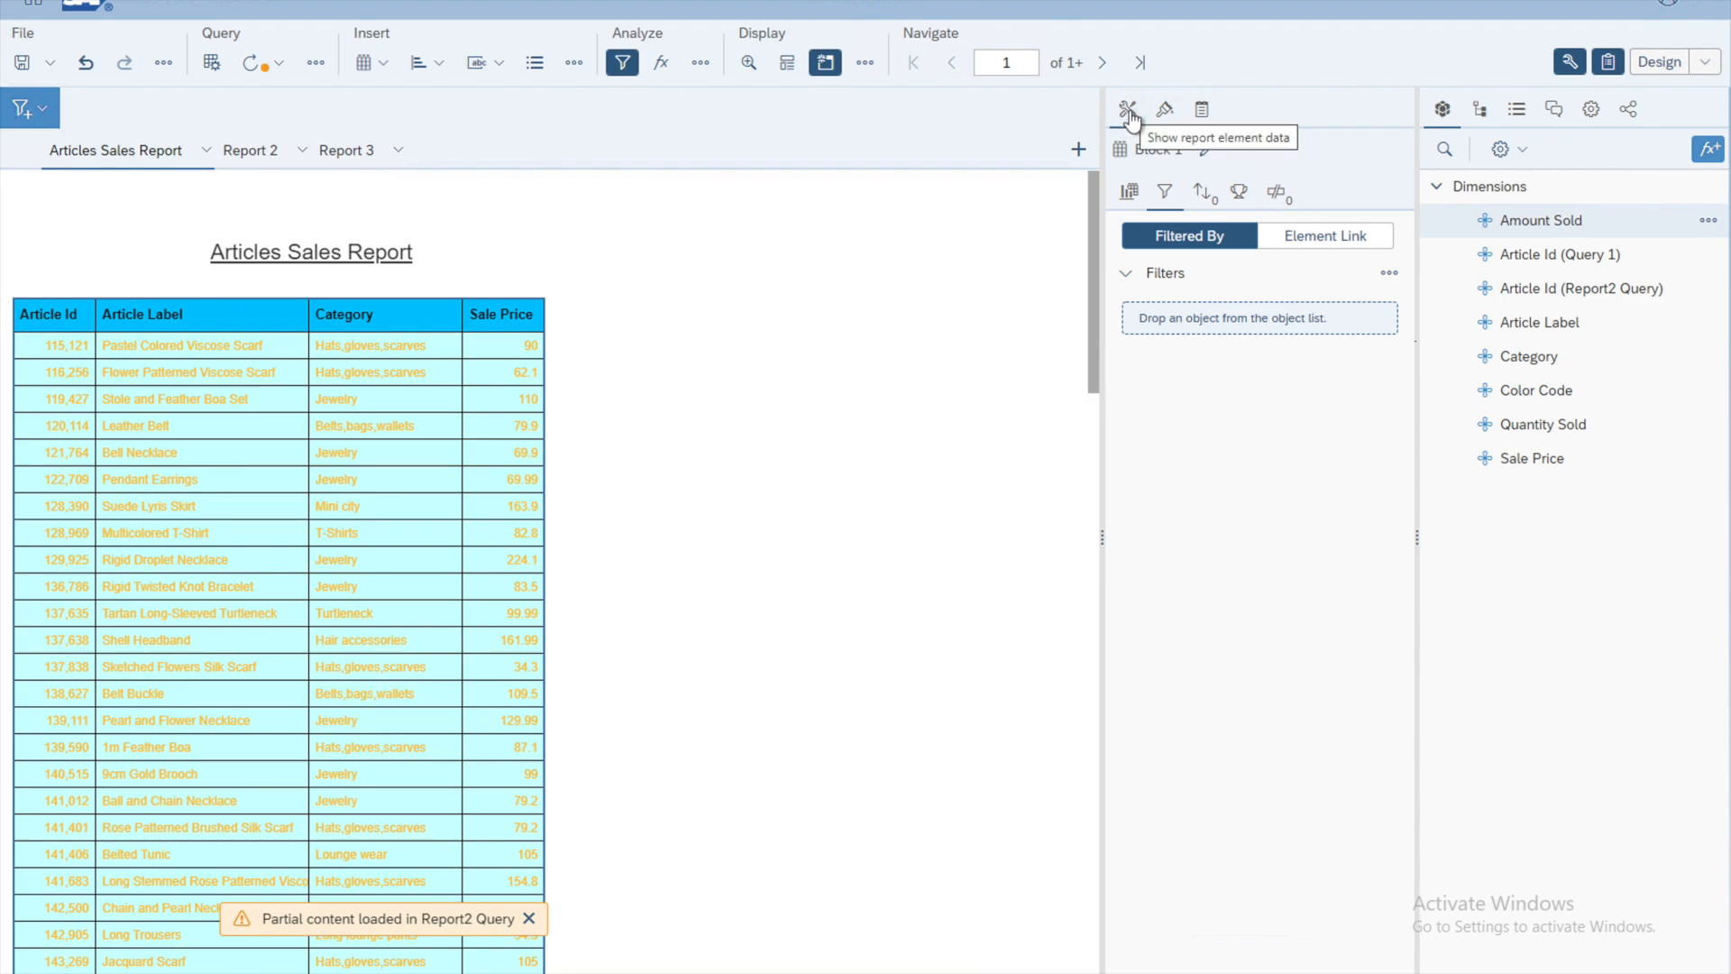
left_click(1205, 192)
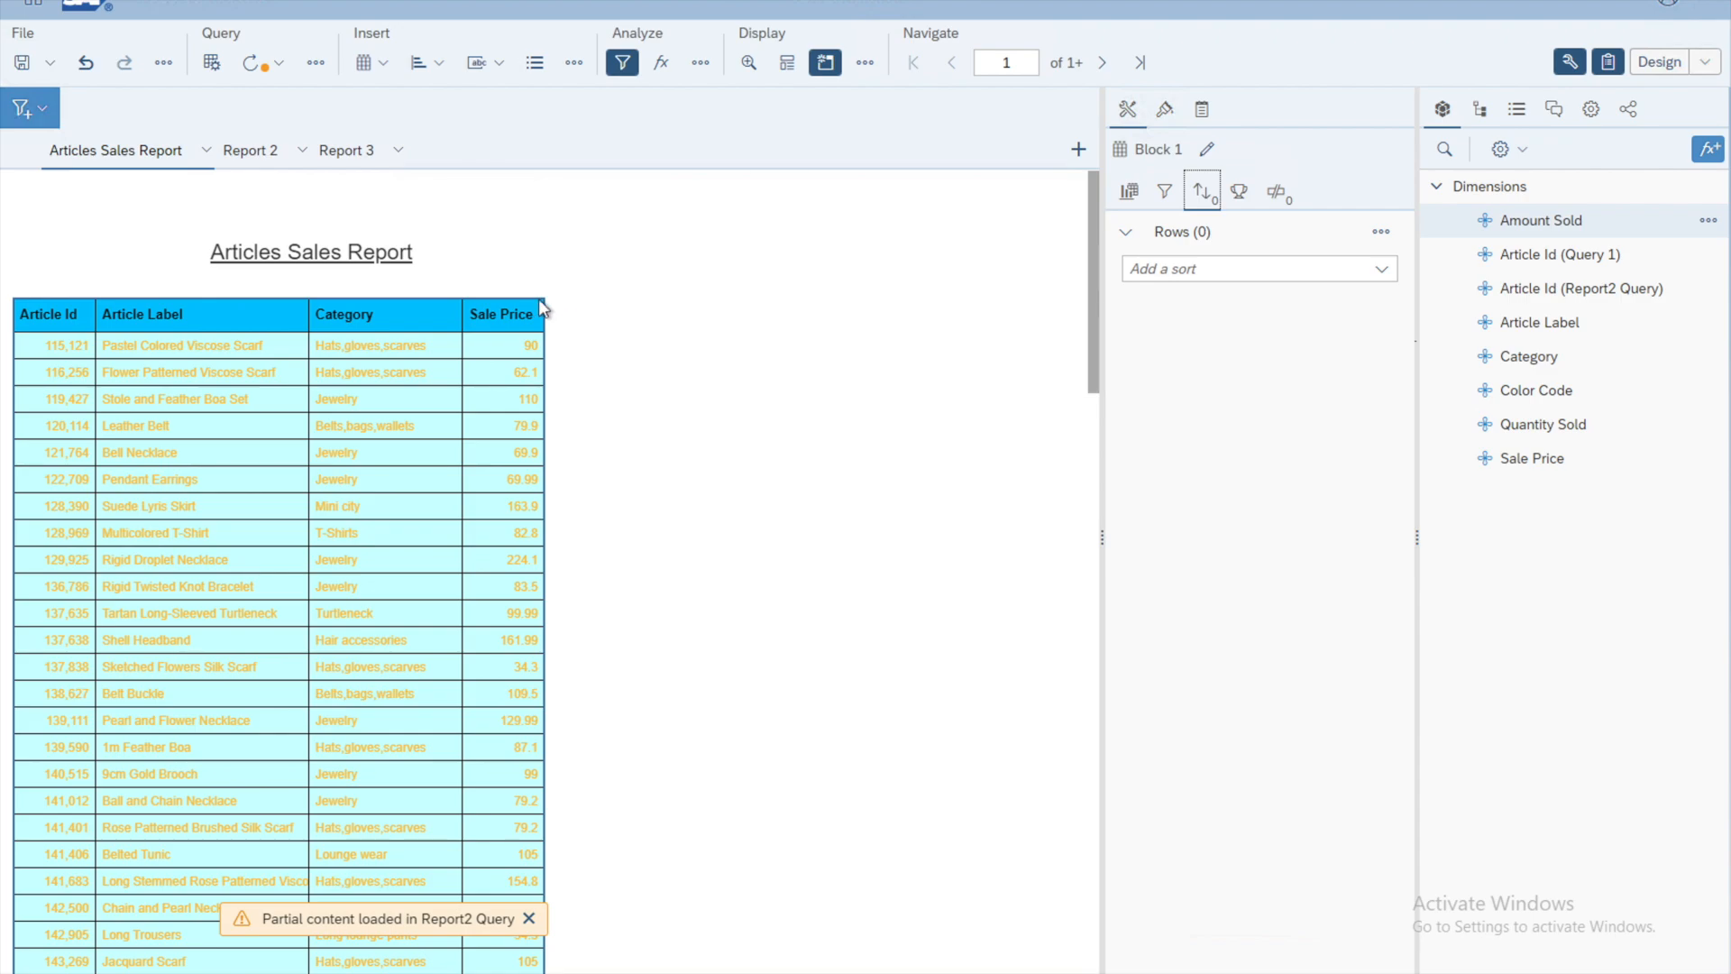
right_click(546, 357)
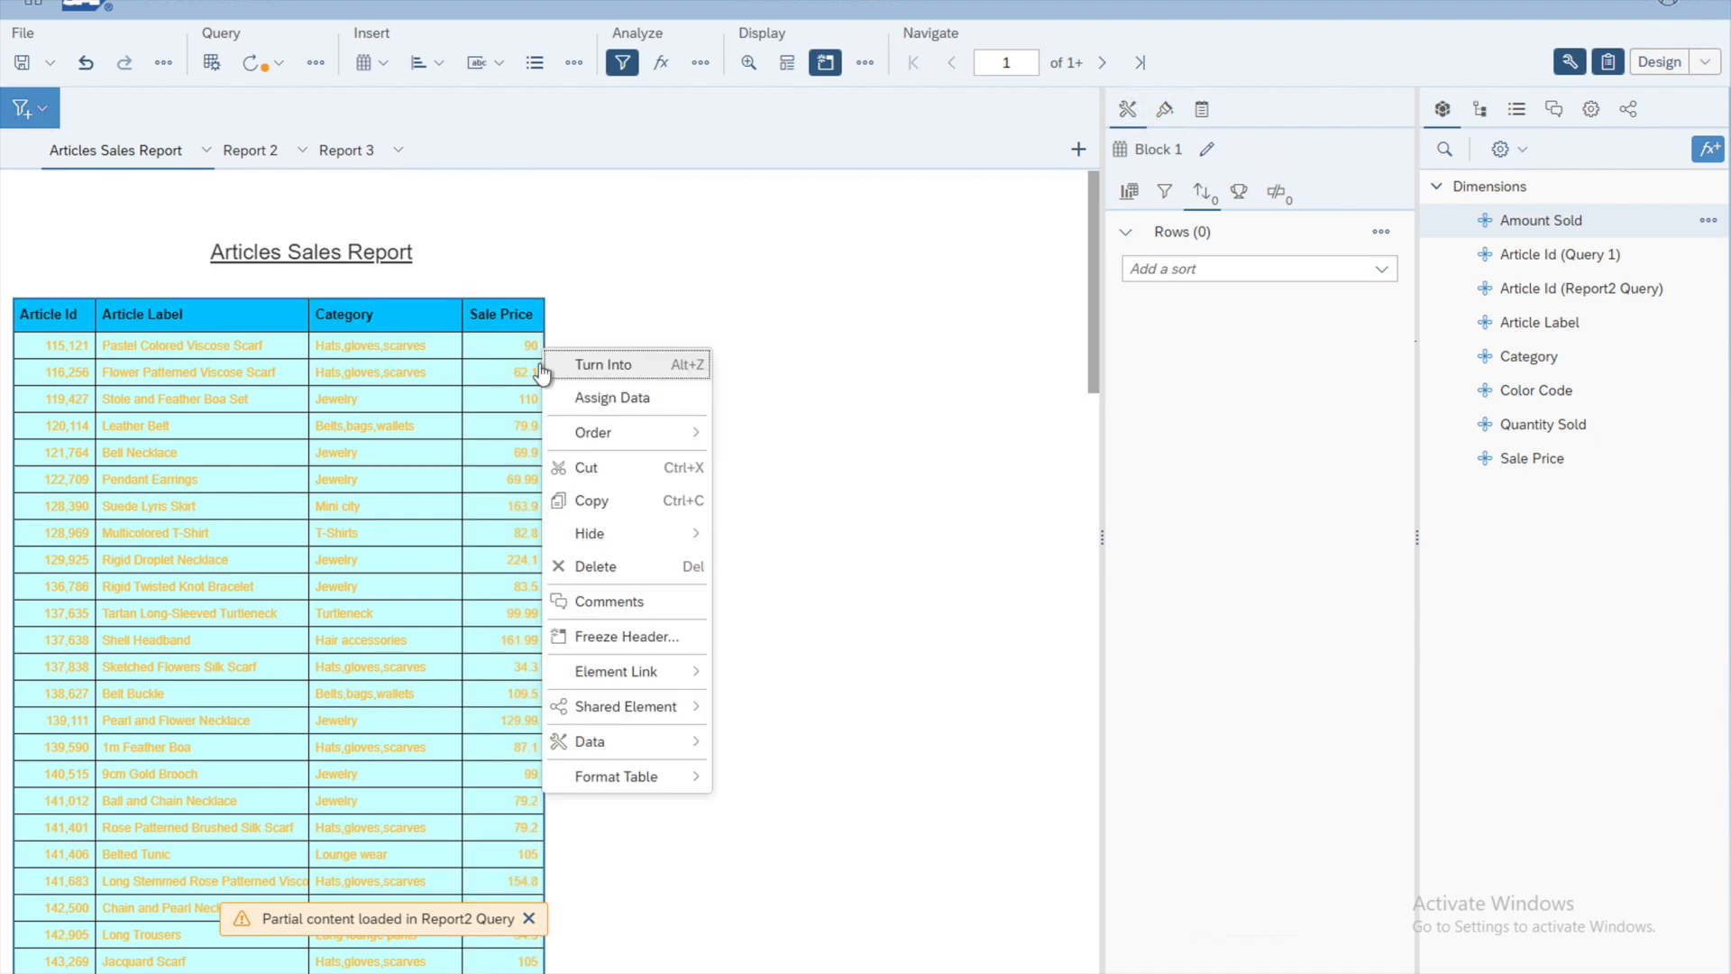
mouse_move(628, 750)
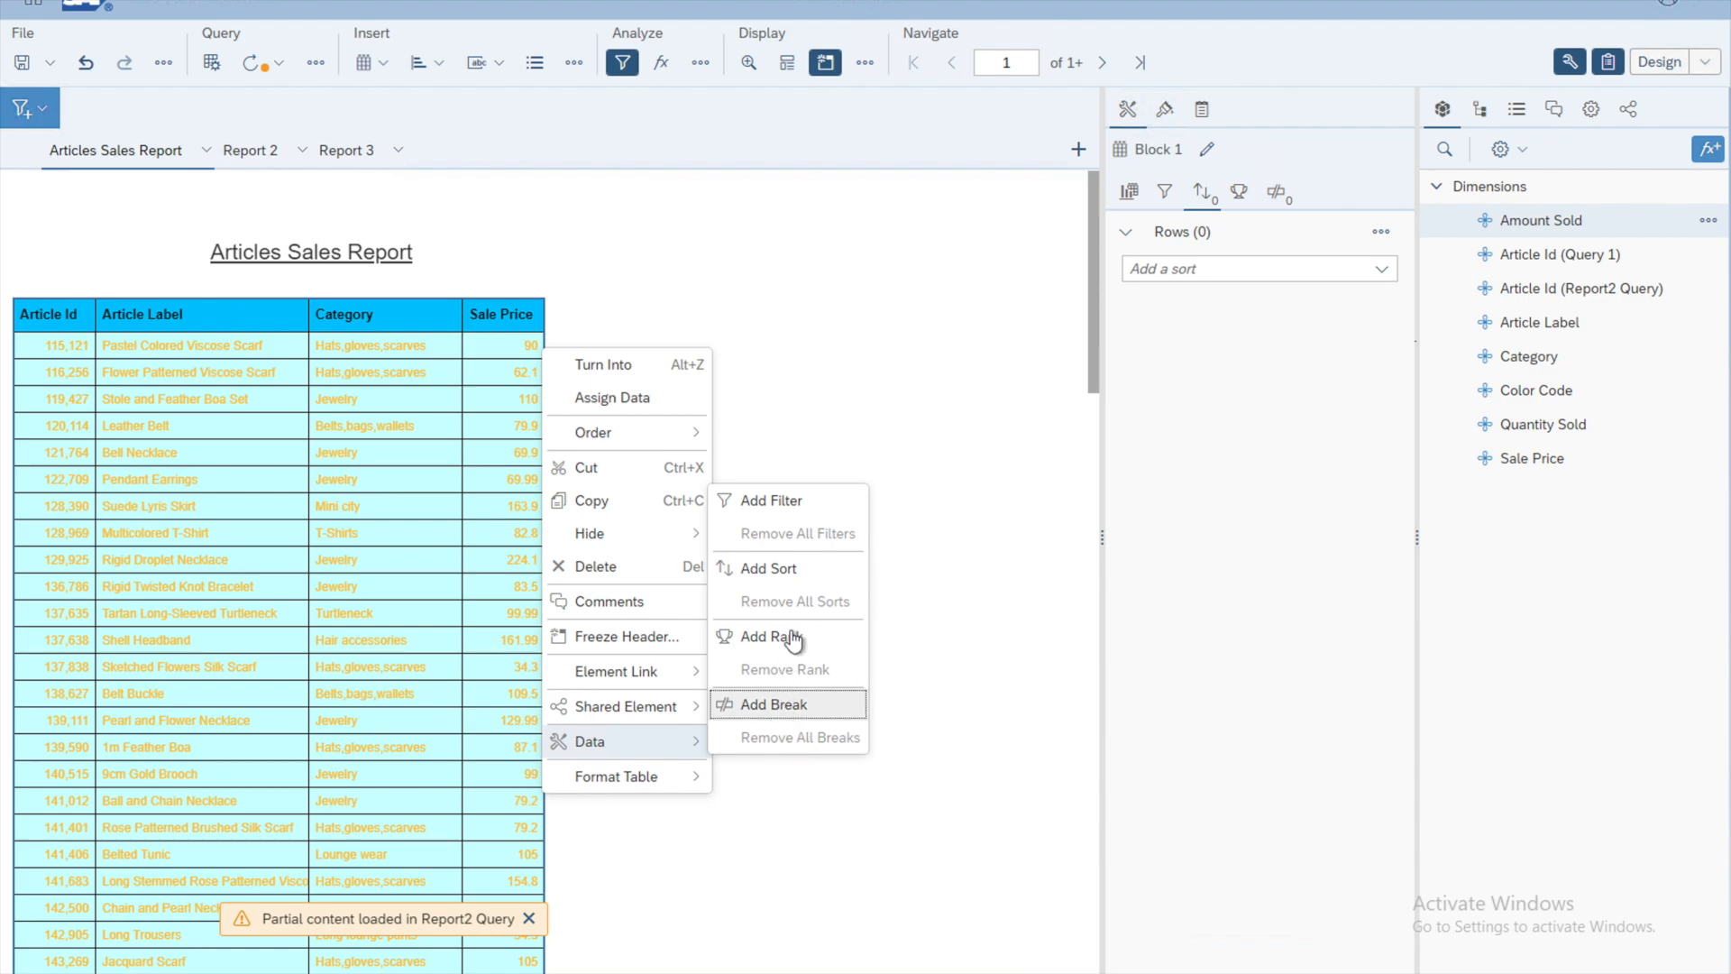
left_click(768, 570)
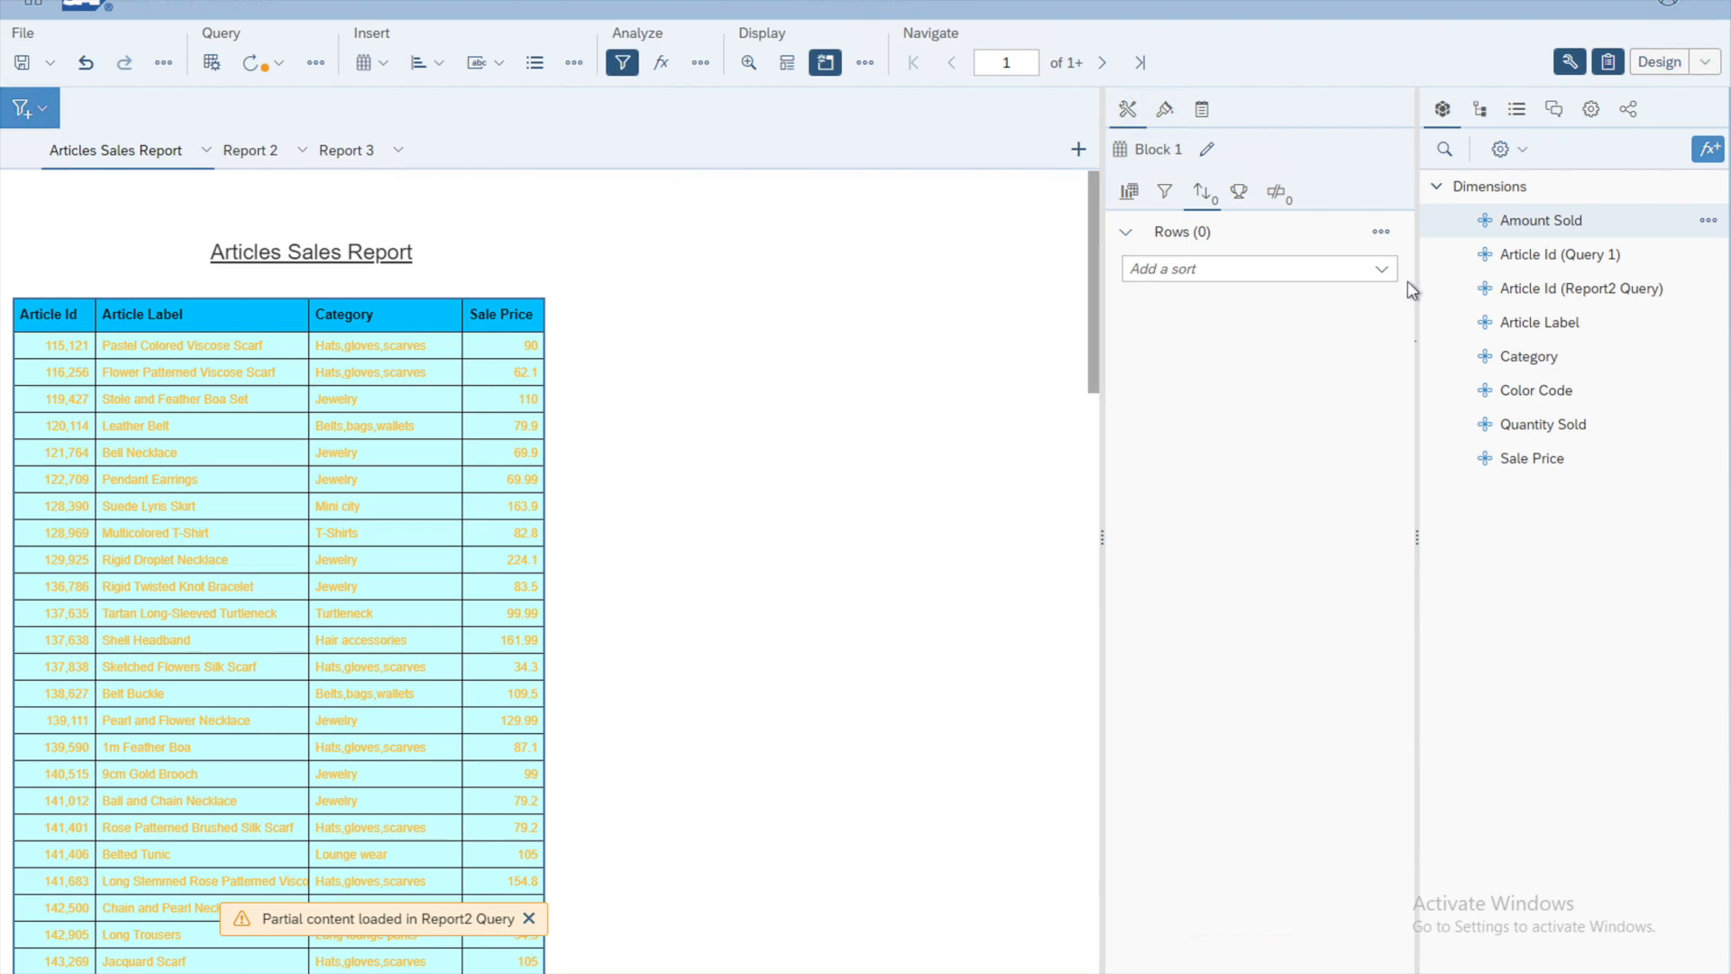
left_click(1381, 271)
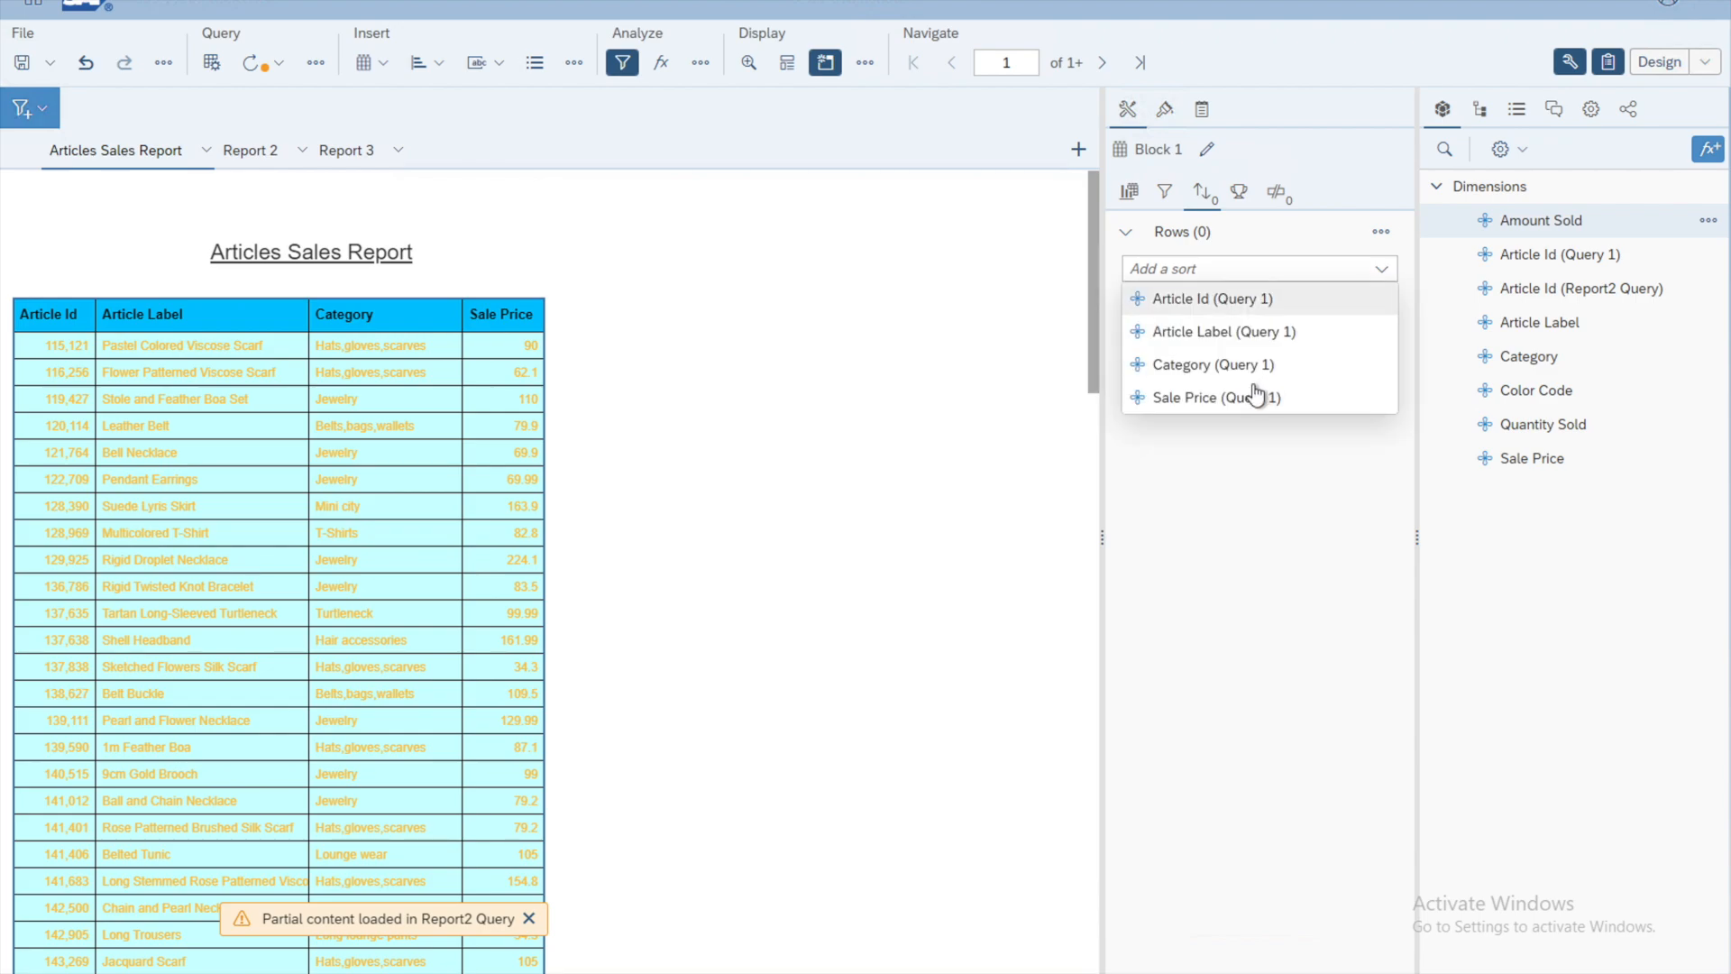
left_click(1228, 402)
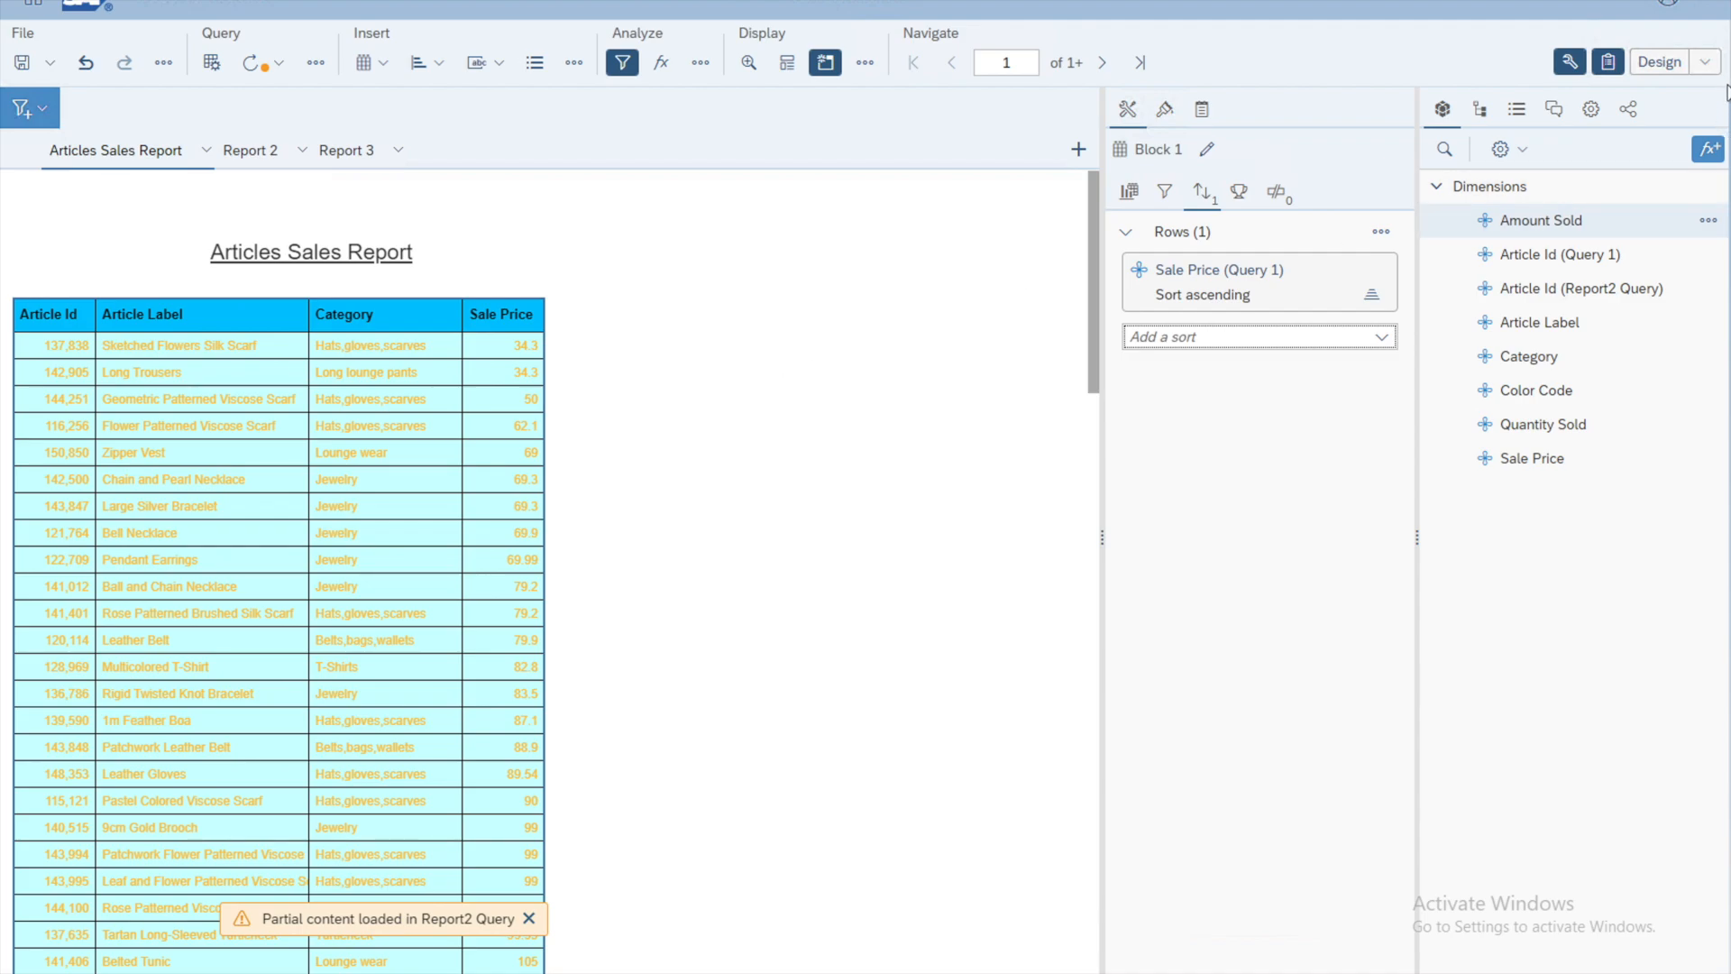
Review the table sorted by Sale Price in Reading mode, and return to Design mode.
left_click(1707, 69)
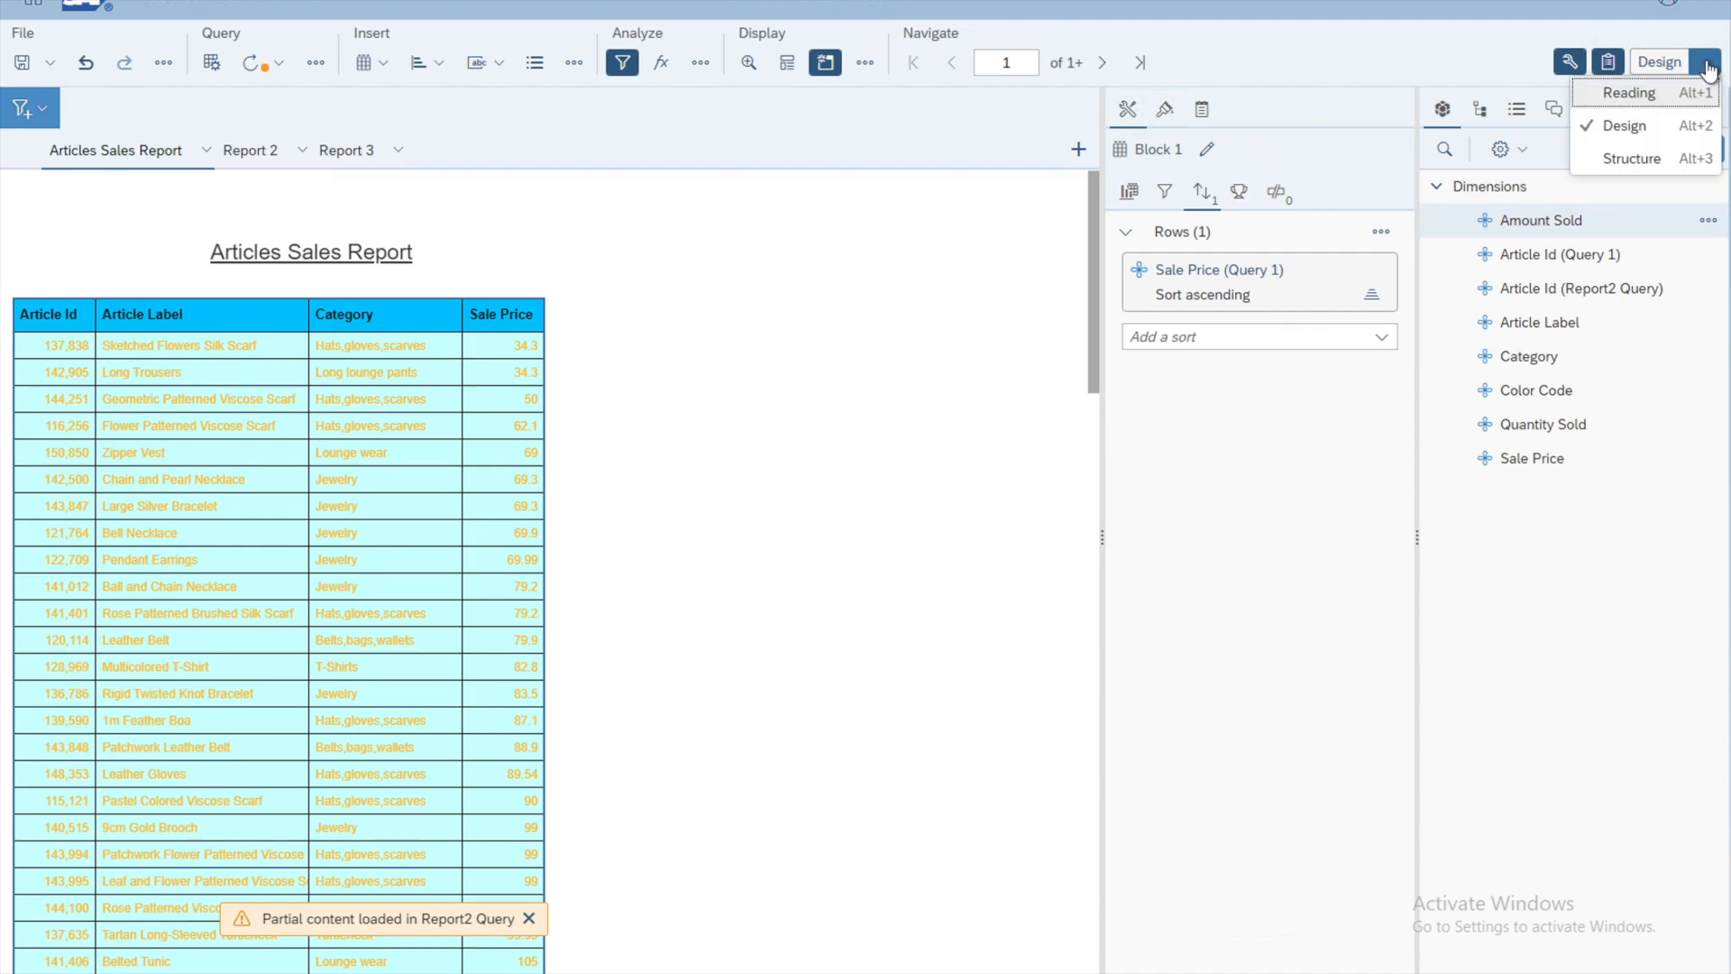
left_click(1650, 90)
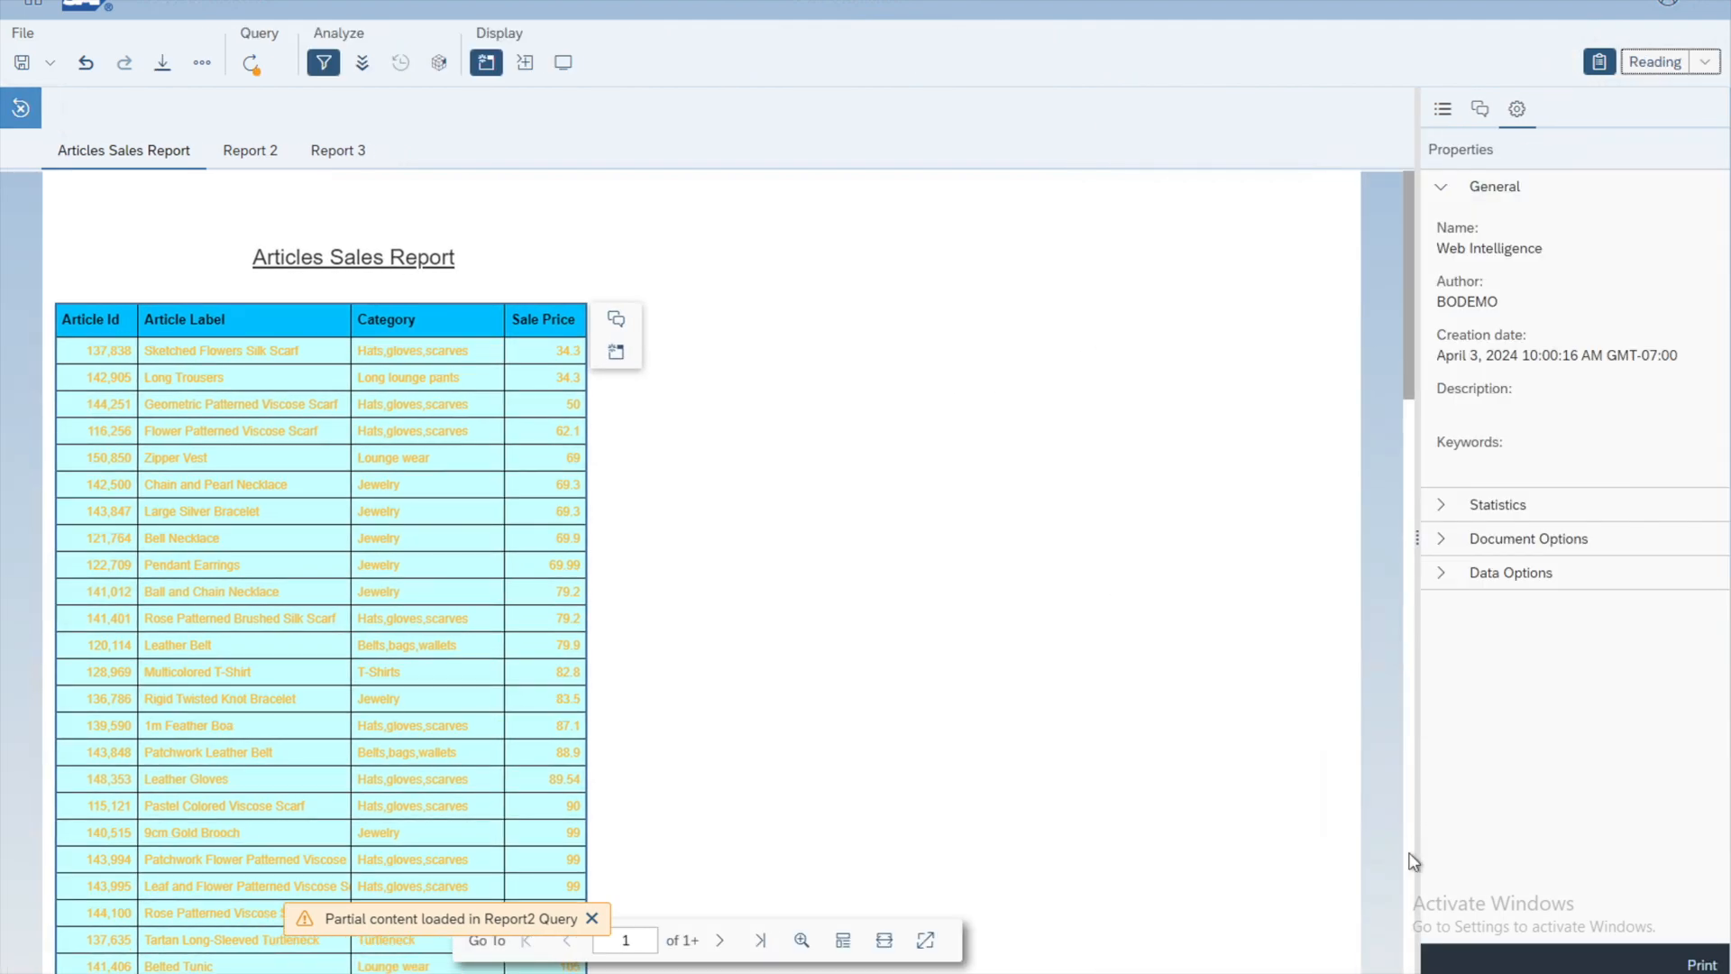
scroll(1410, 856, "down", 15)
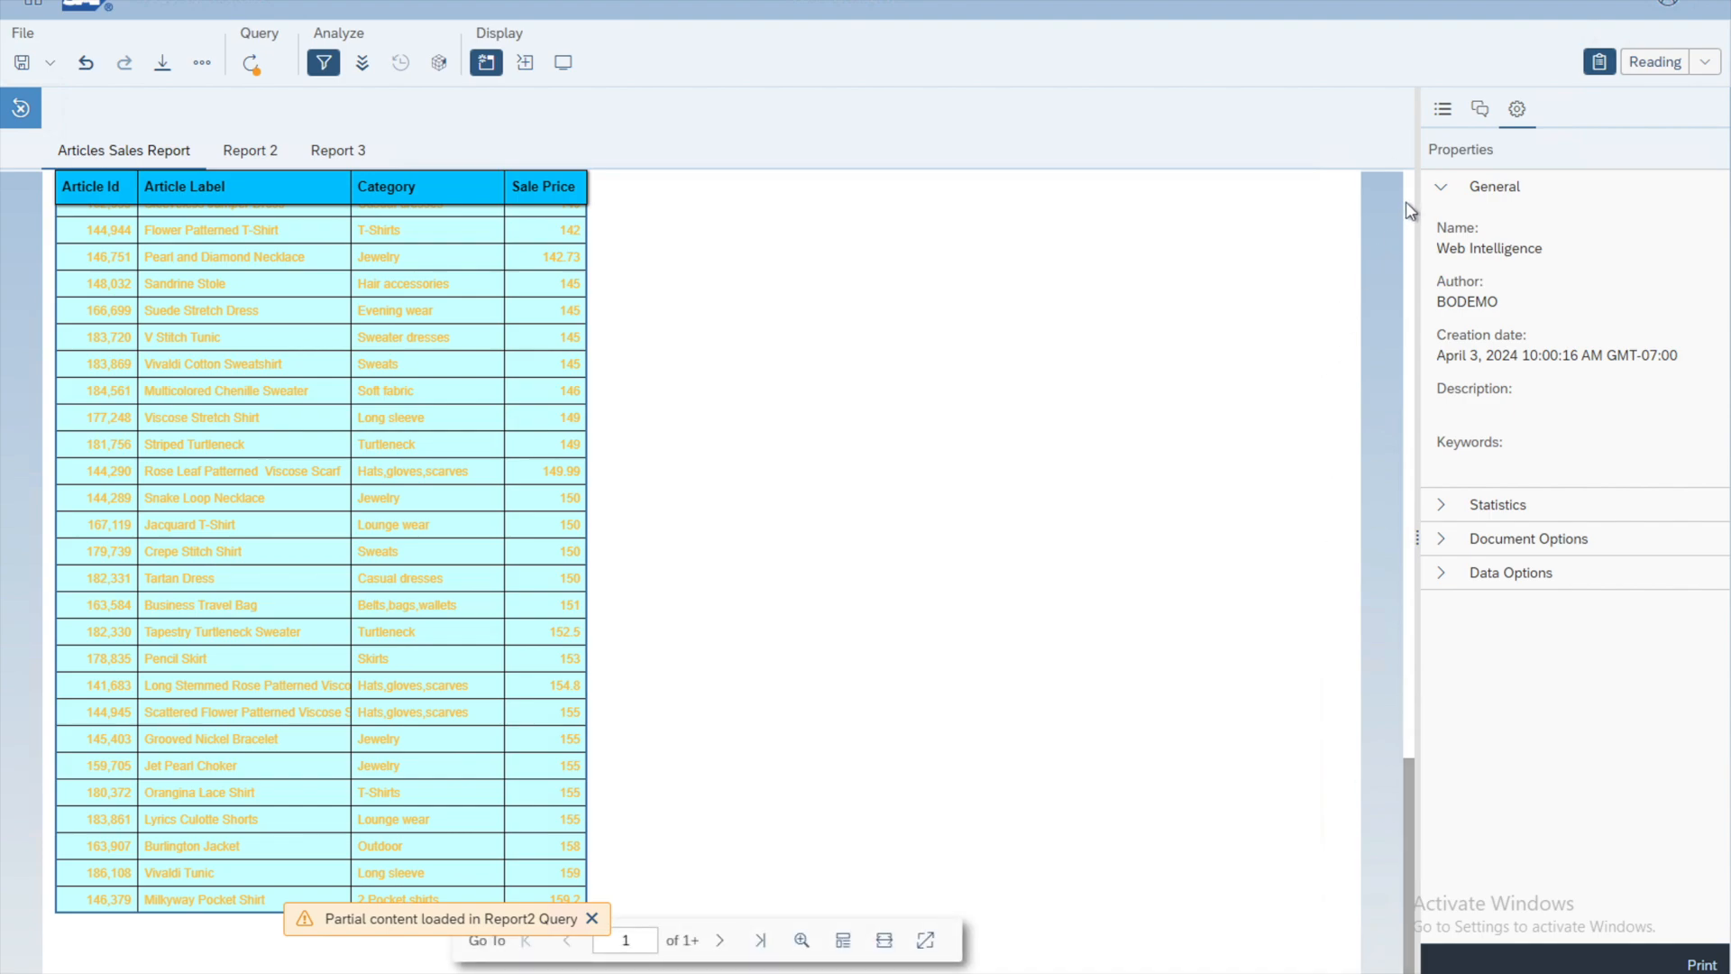
scroll(1411, 209, "up", 15)
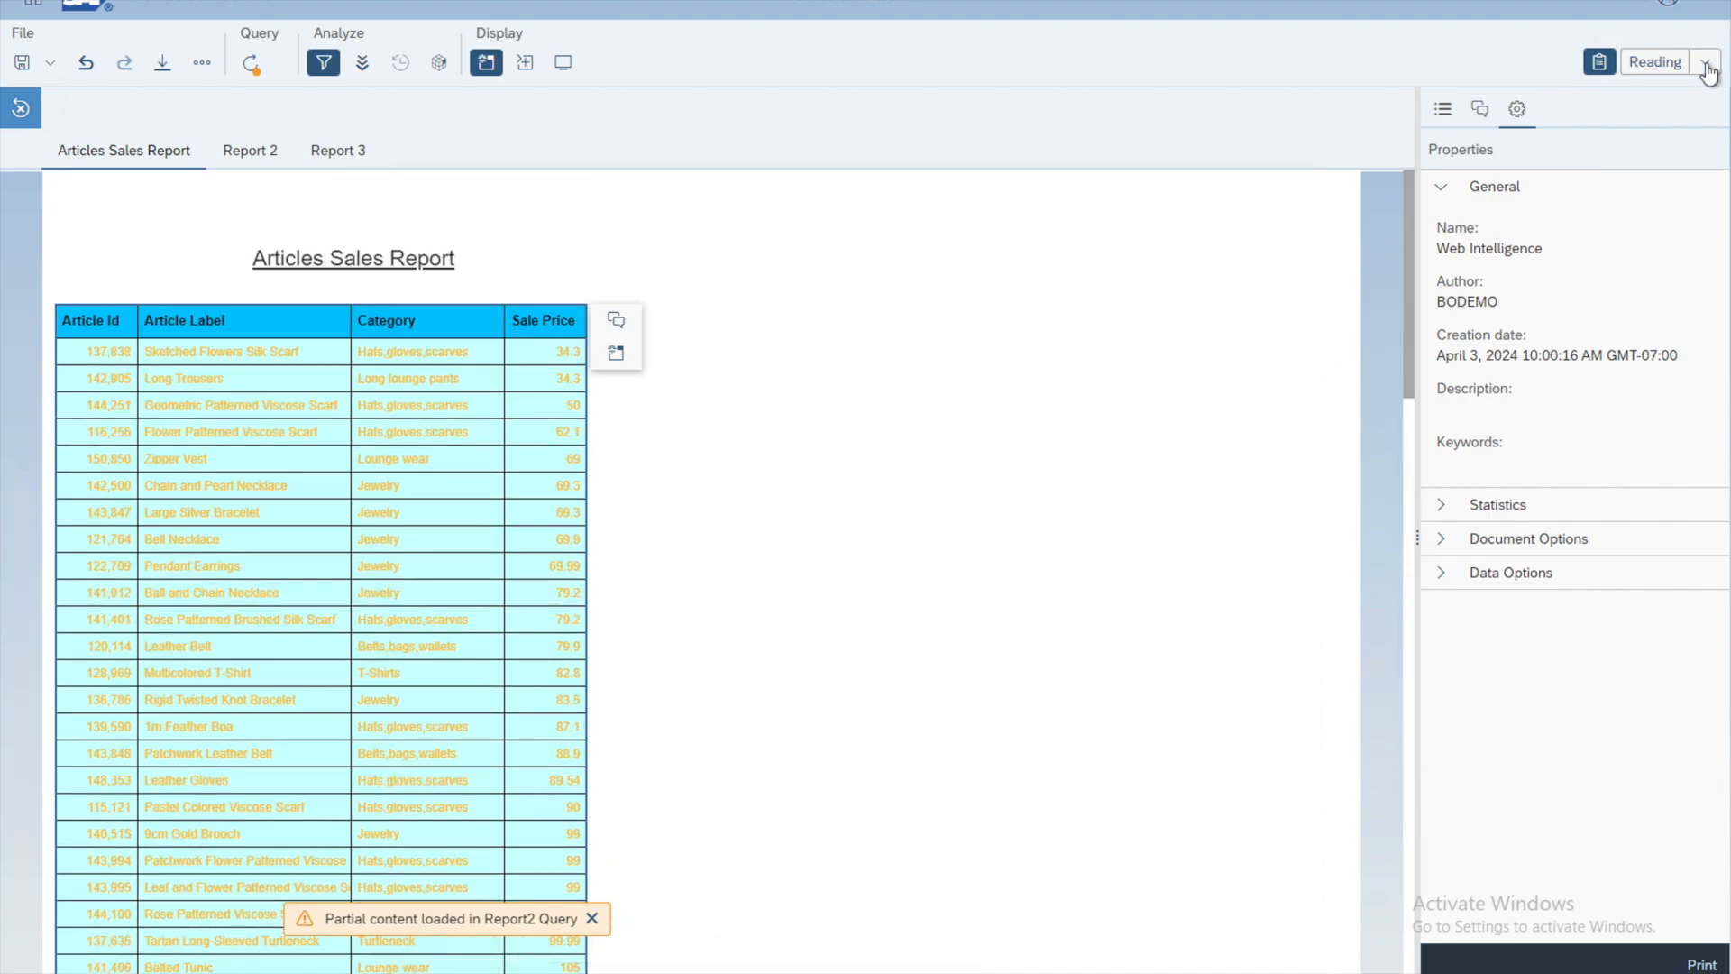
left_click(1706, 68)
left_click(1632, 124)
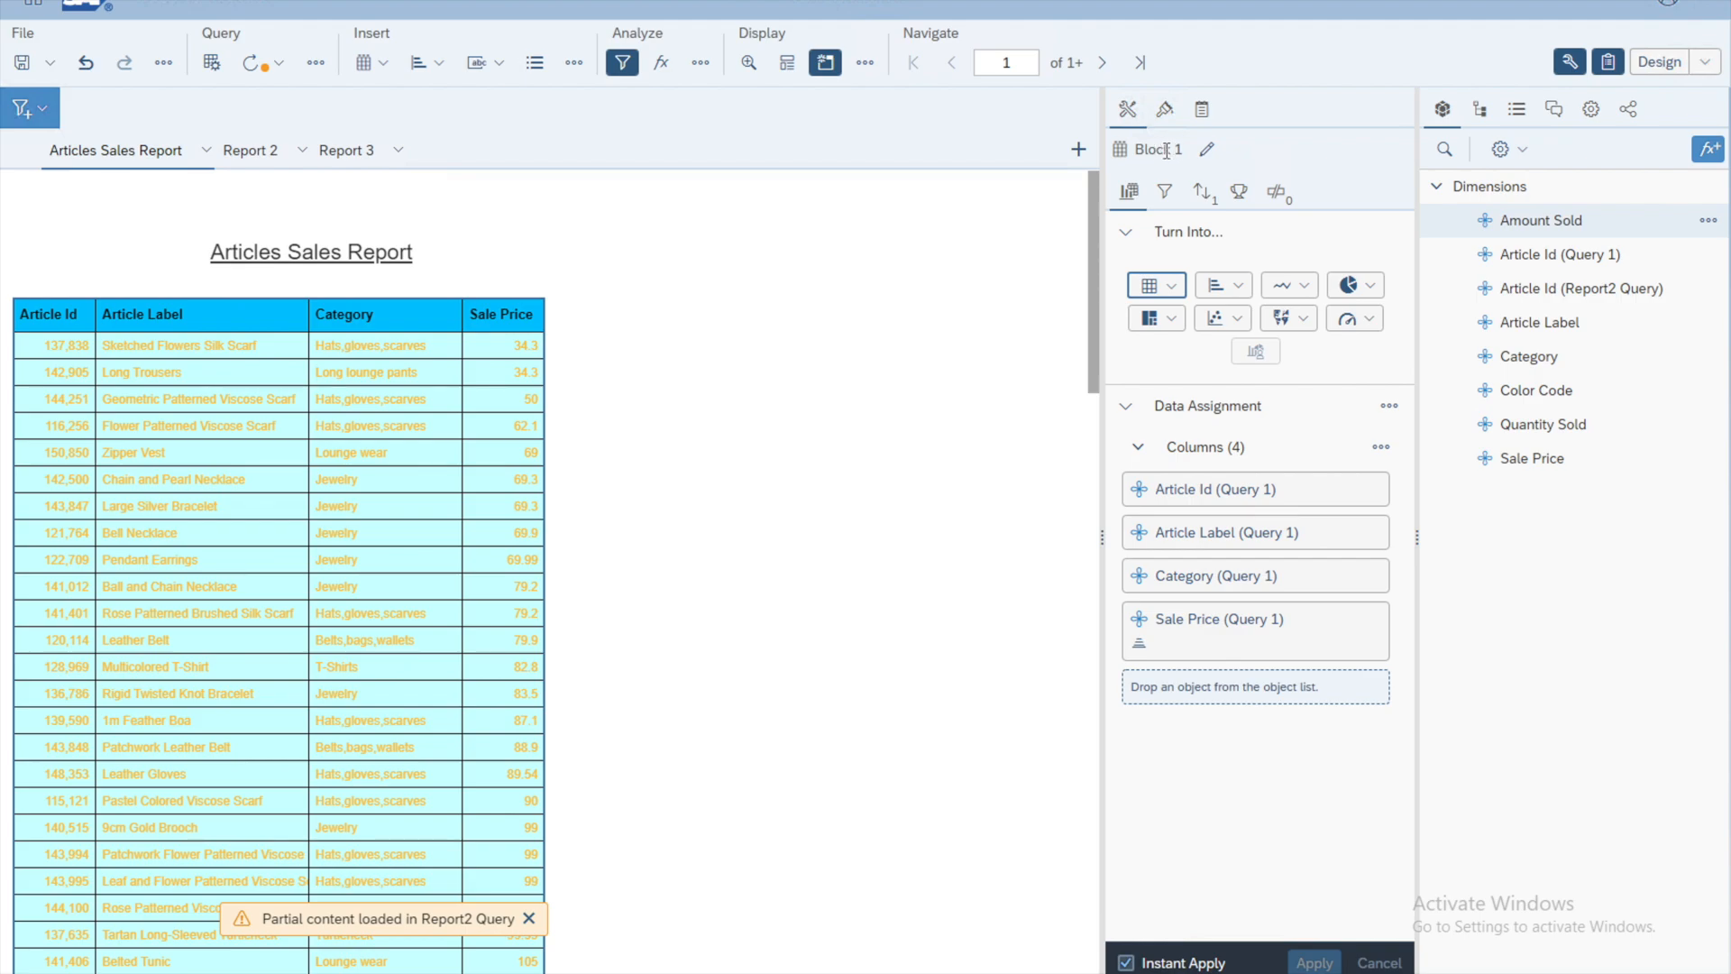
Set the Sale Price sort to descending and view its additional ordering options.
left_click(1213, 209)
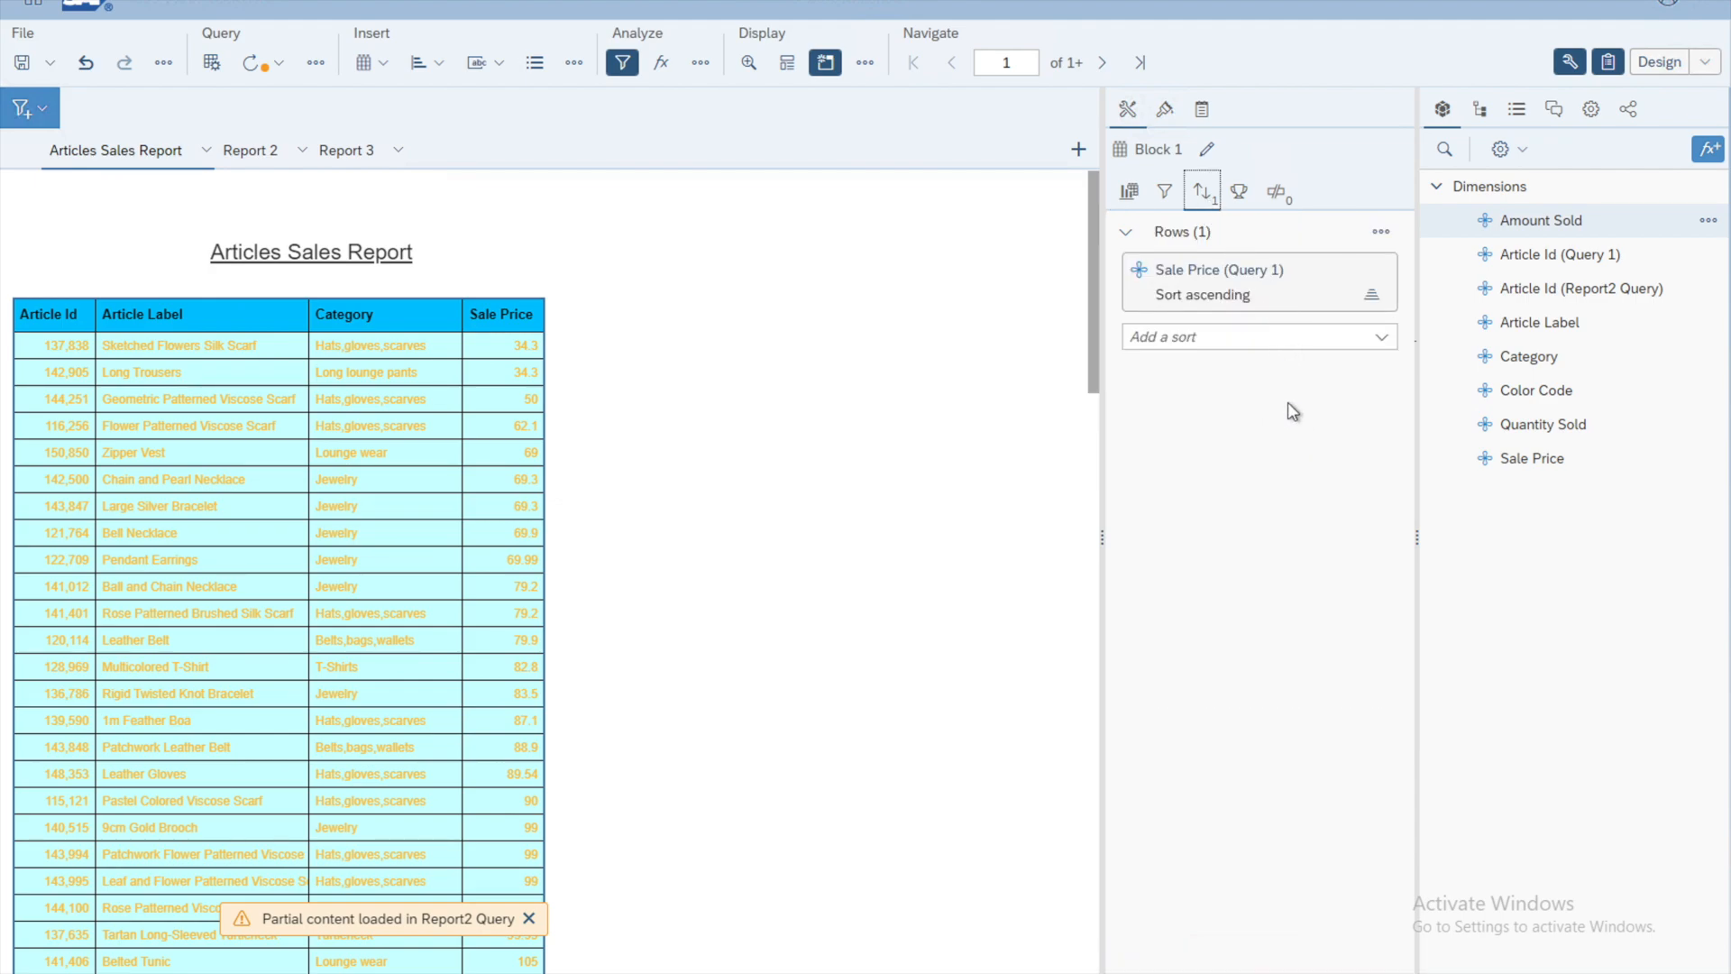
left_click(1372, 296)
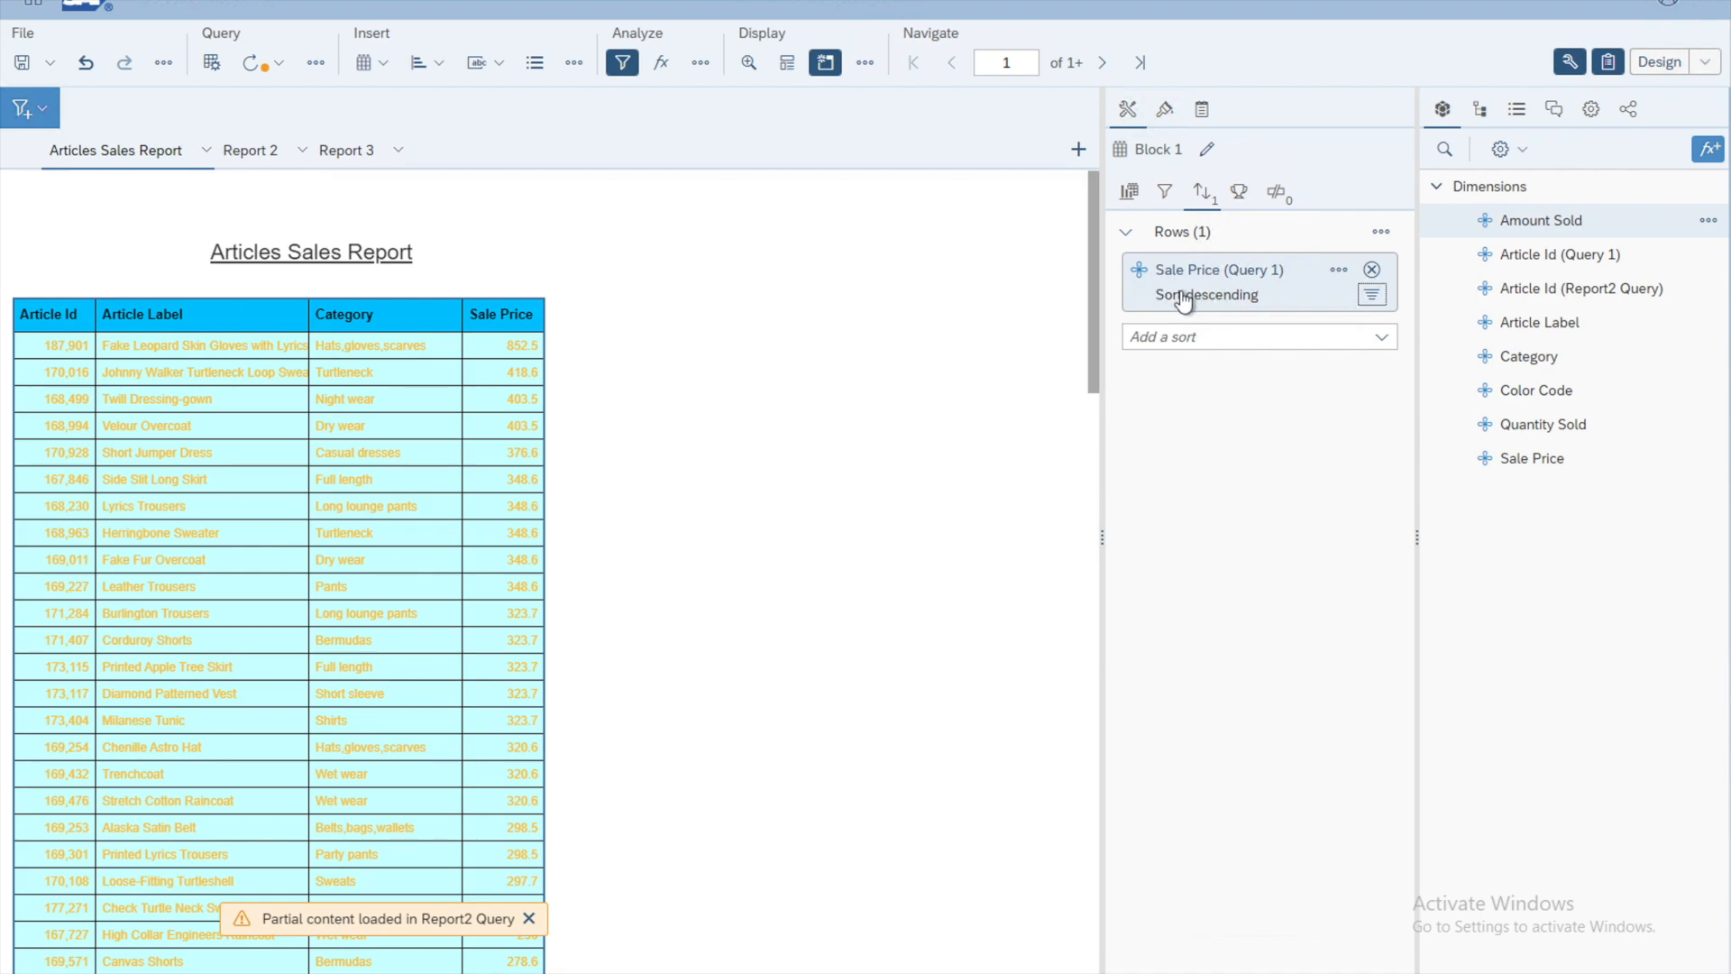
left_click(1340, 272)
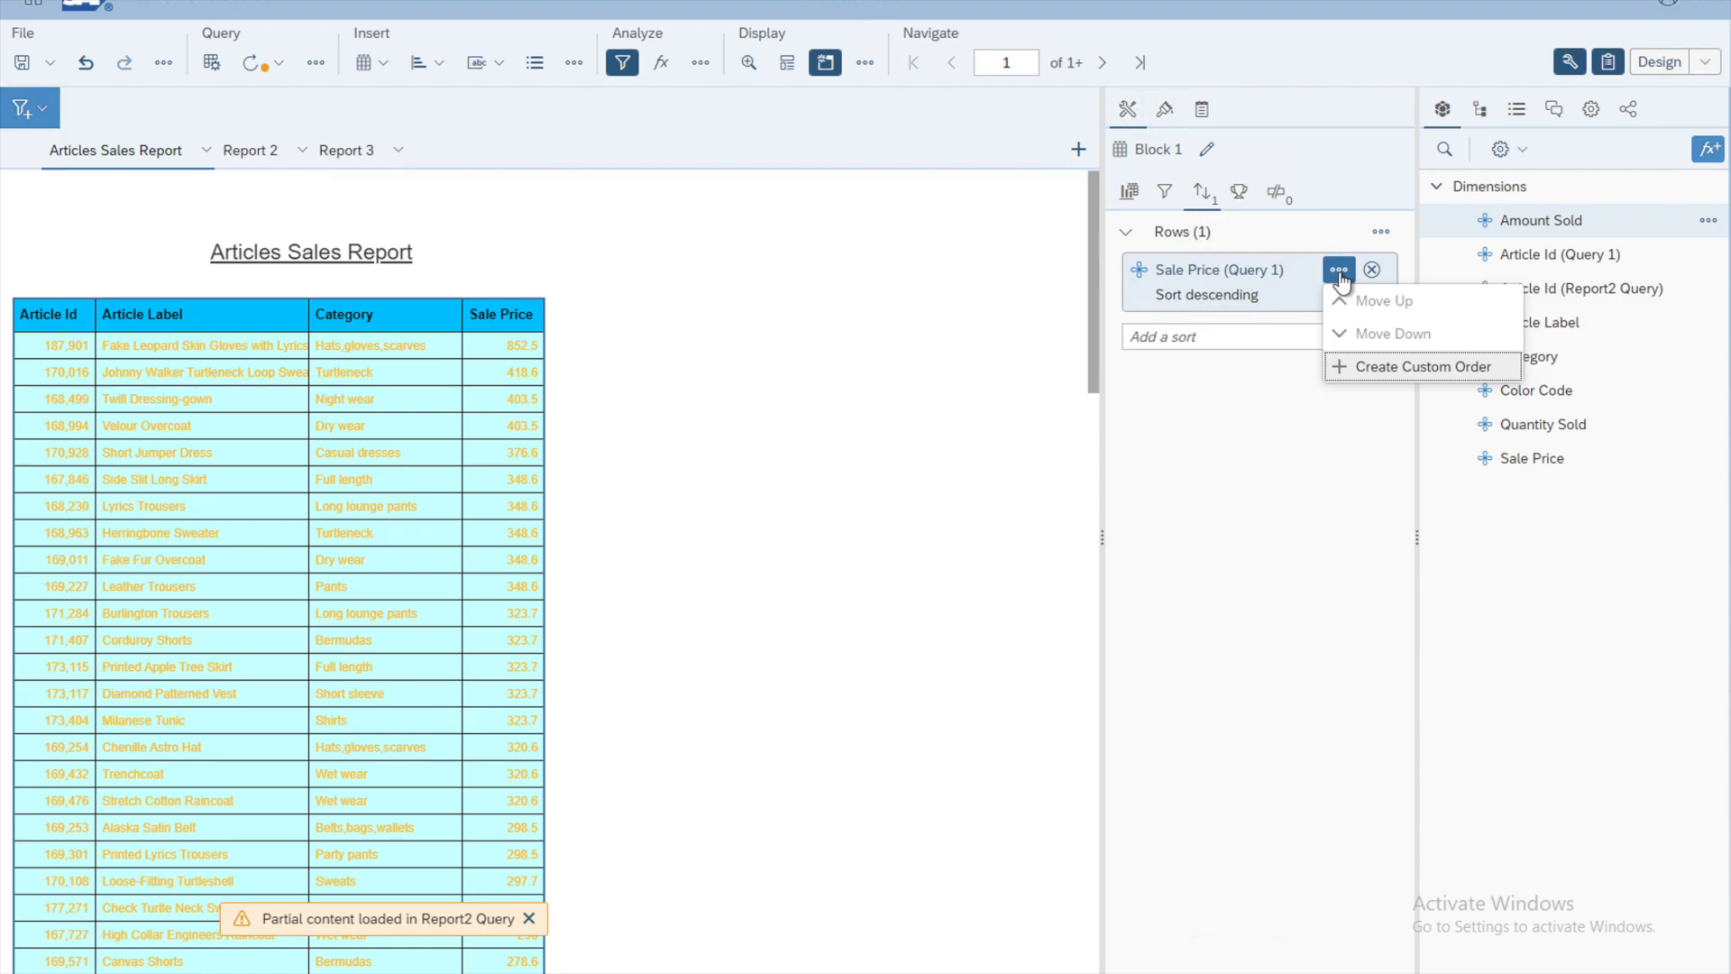
left_click(1266, 411)
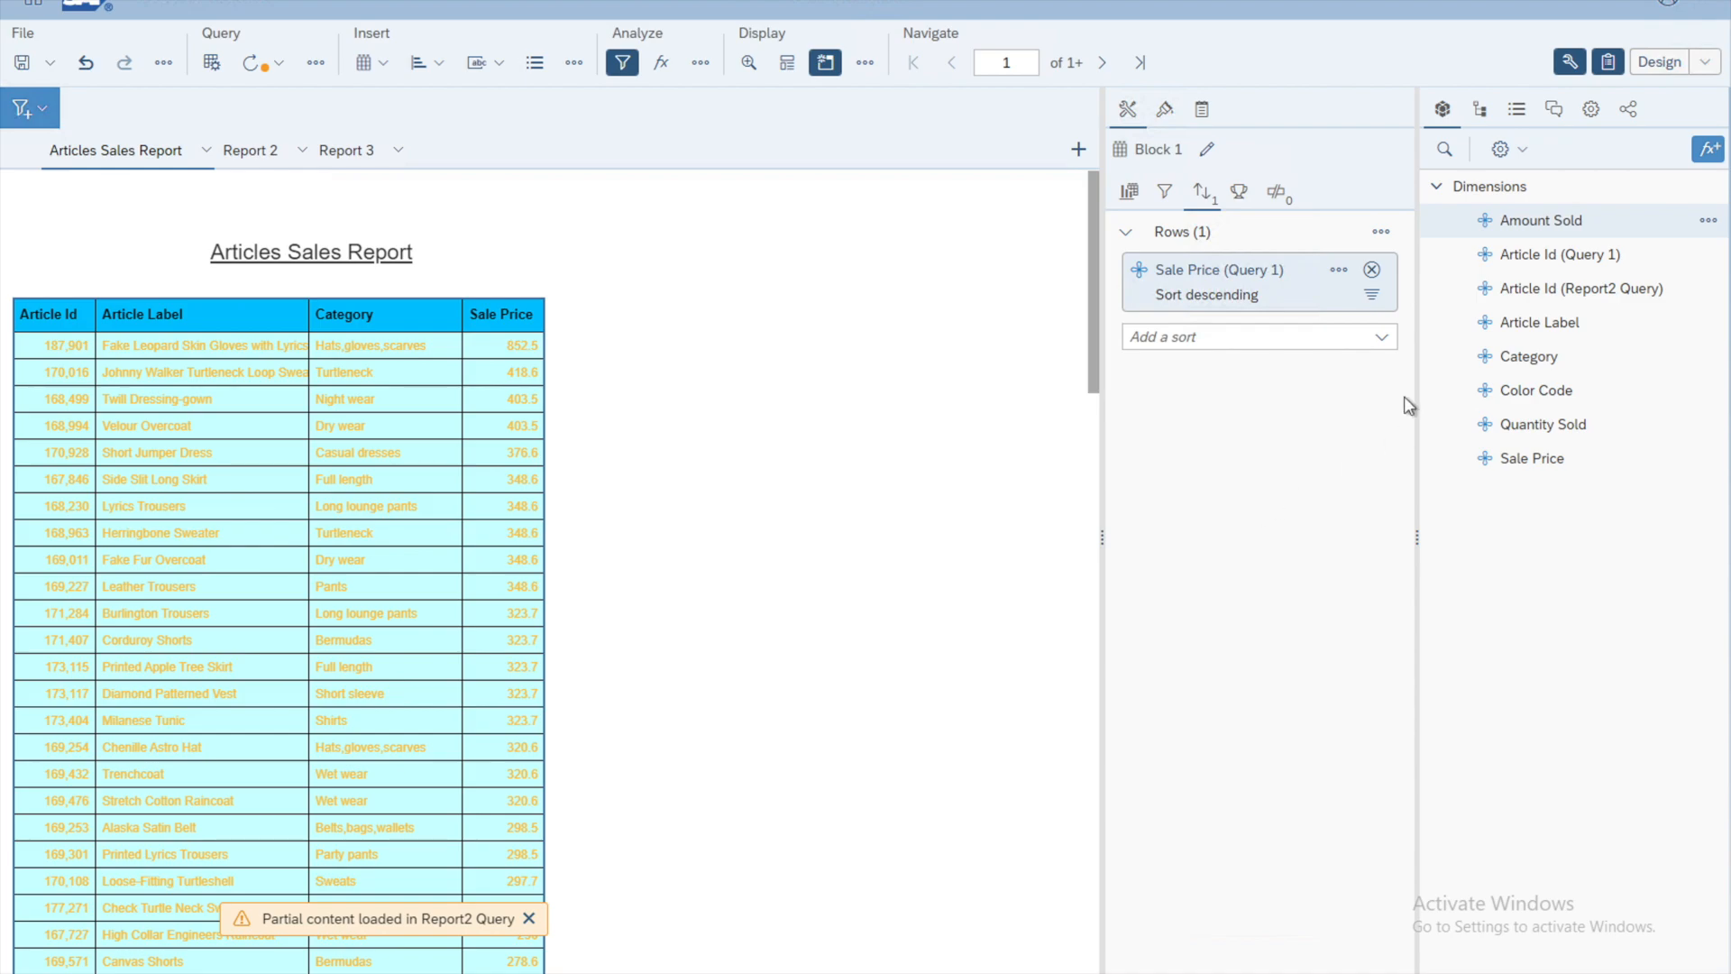
Add a second sort on Category (Query 1) to the table and set it to descending.
left_click(1382, 339)
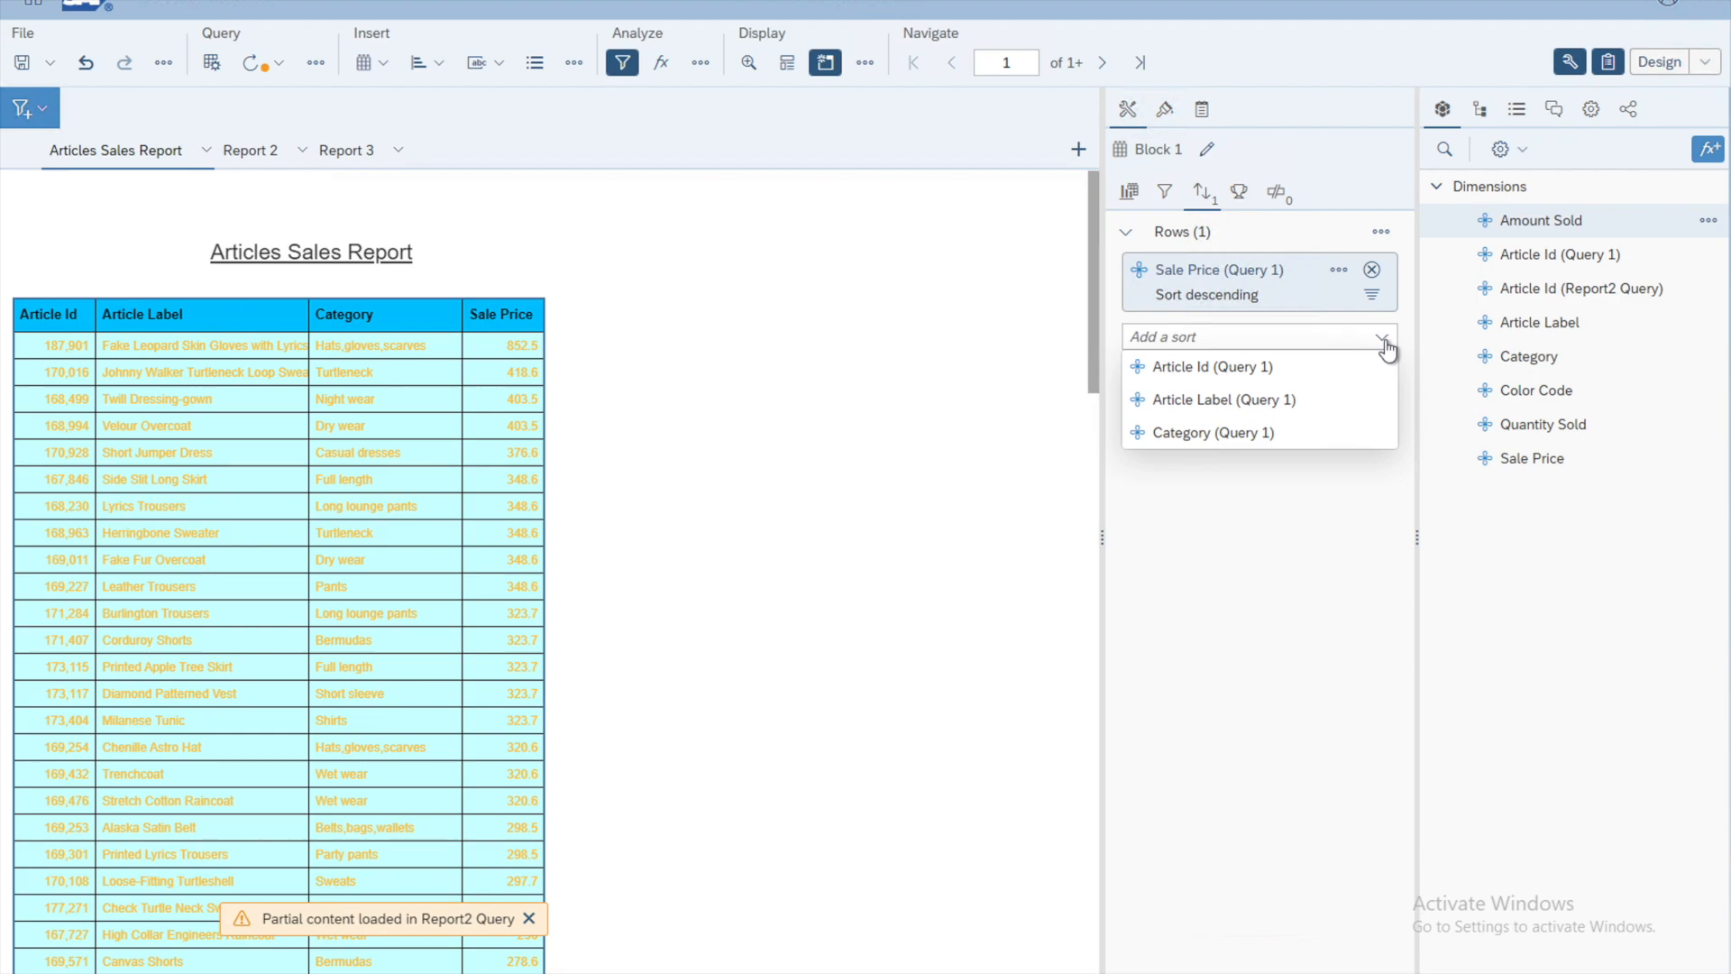
left_click(1253, 434)
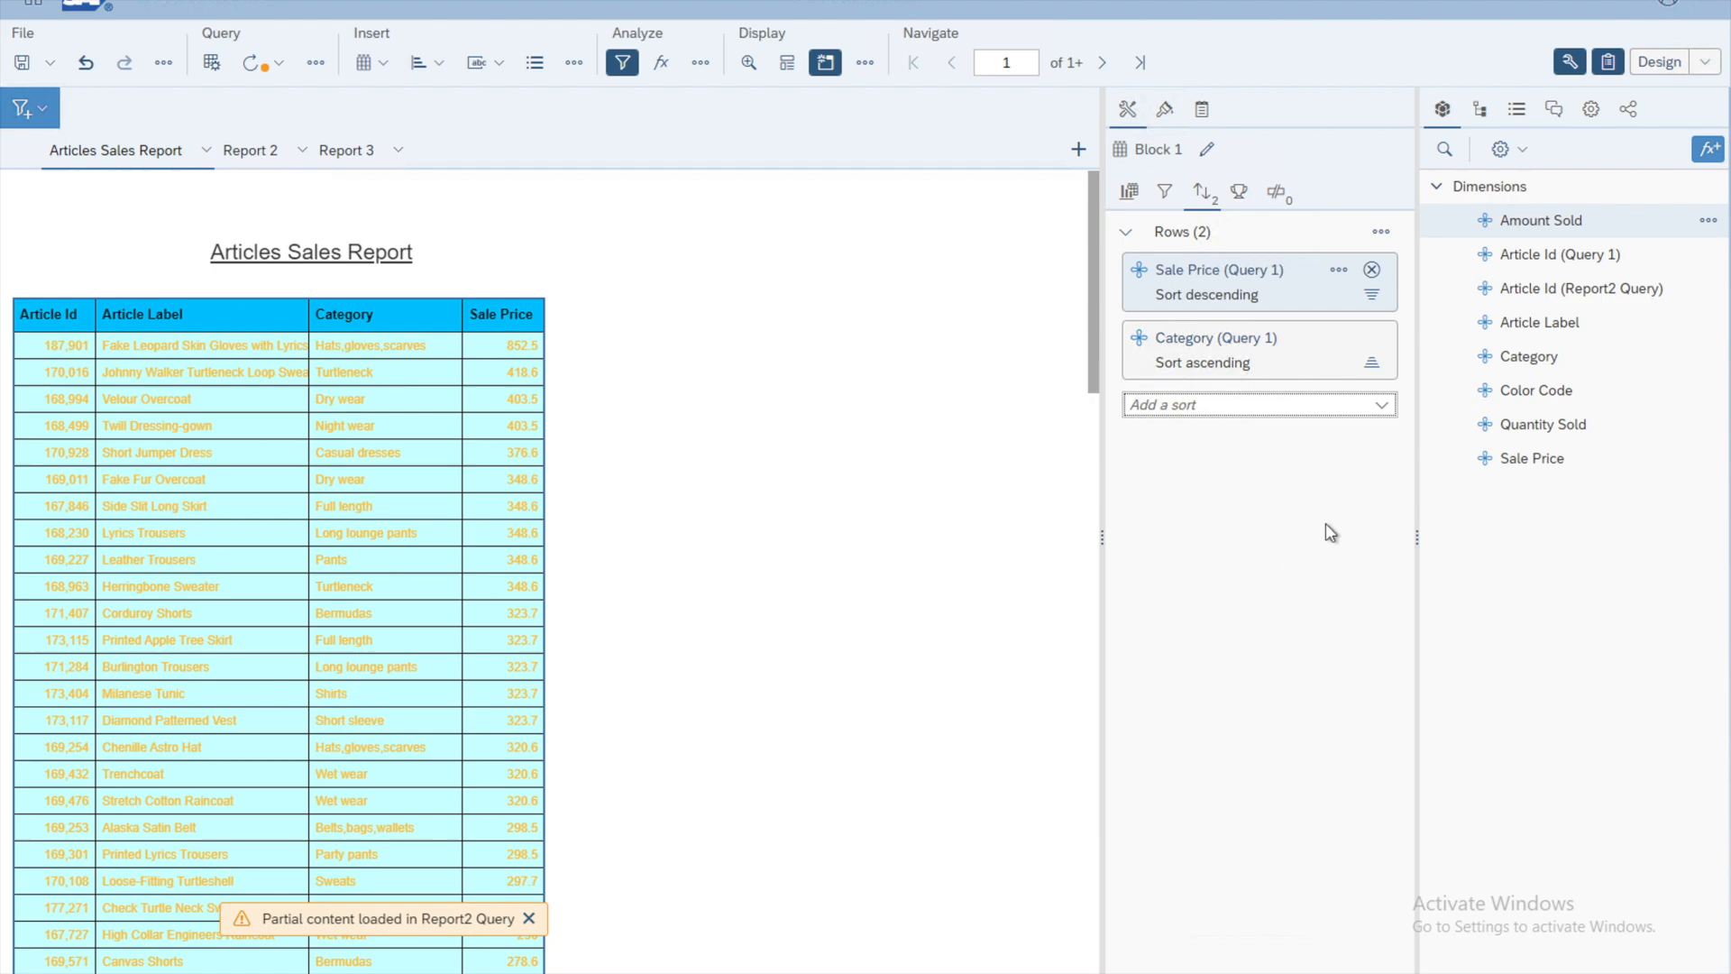
left_click(1371, 364)
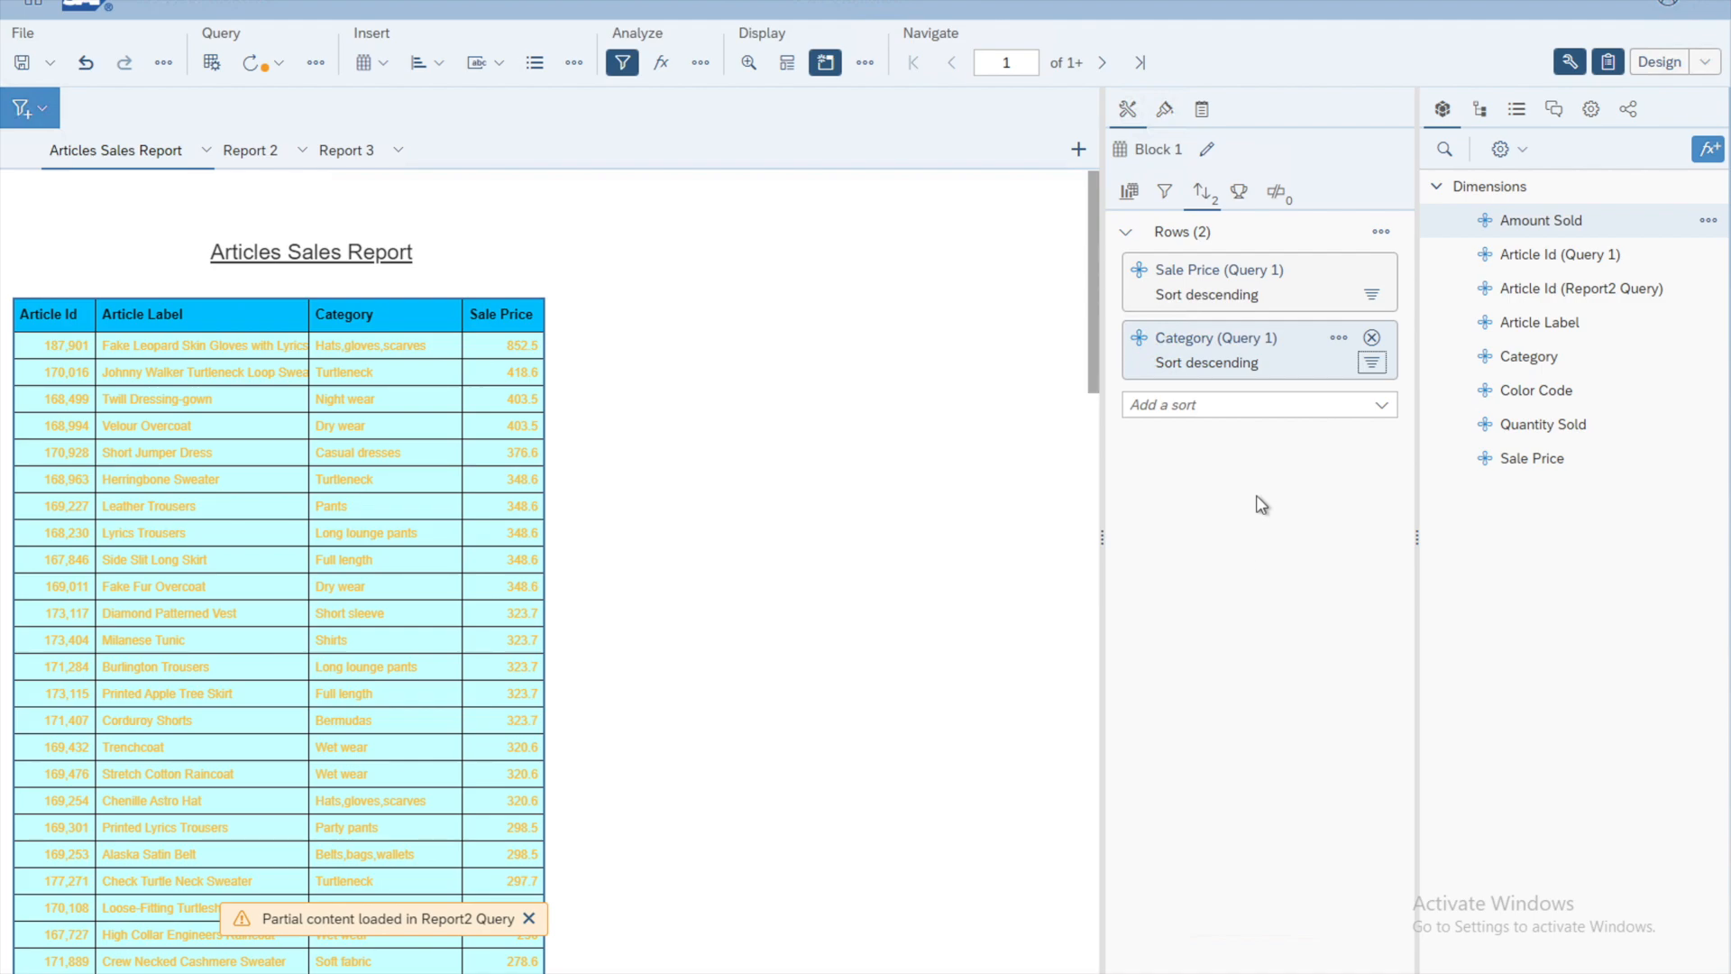
Move the Category sort above the Sale Price sort and set the Category sort to ascending.
left_click_drag(1230, 366, 1228, 246)
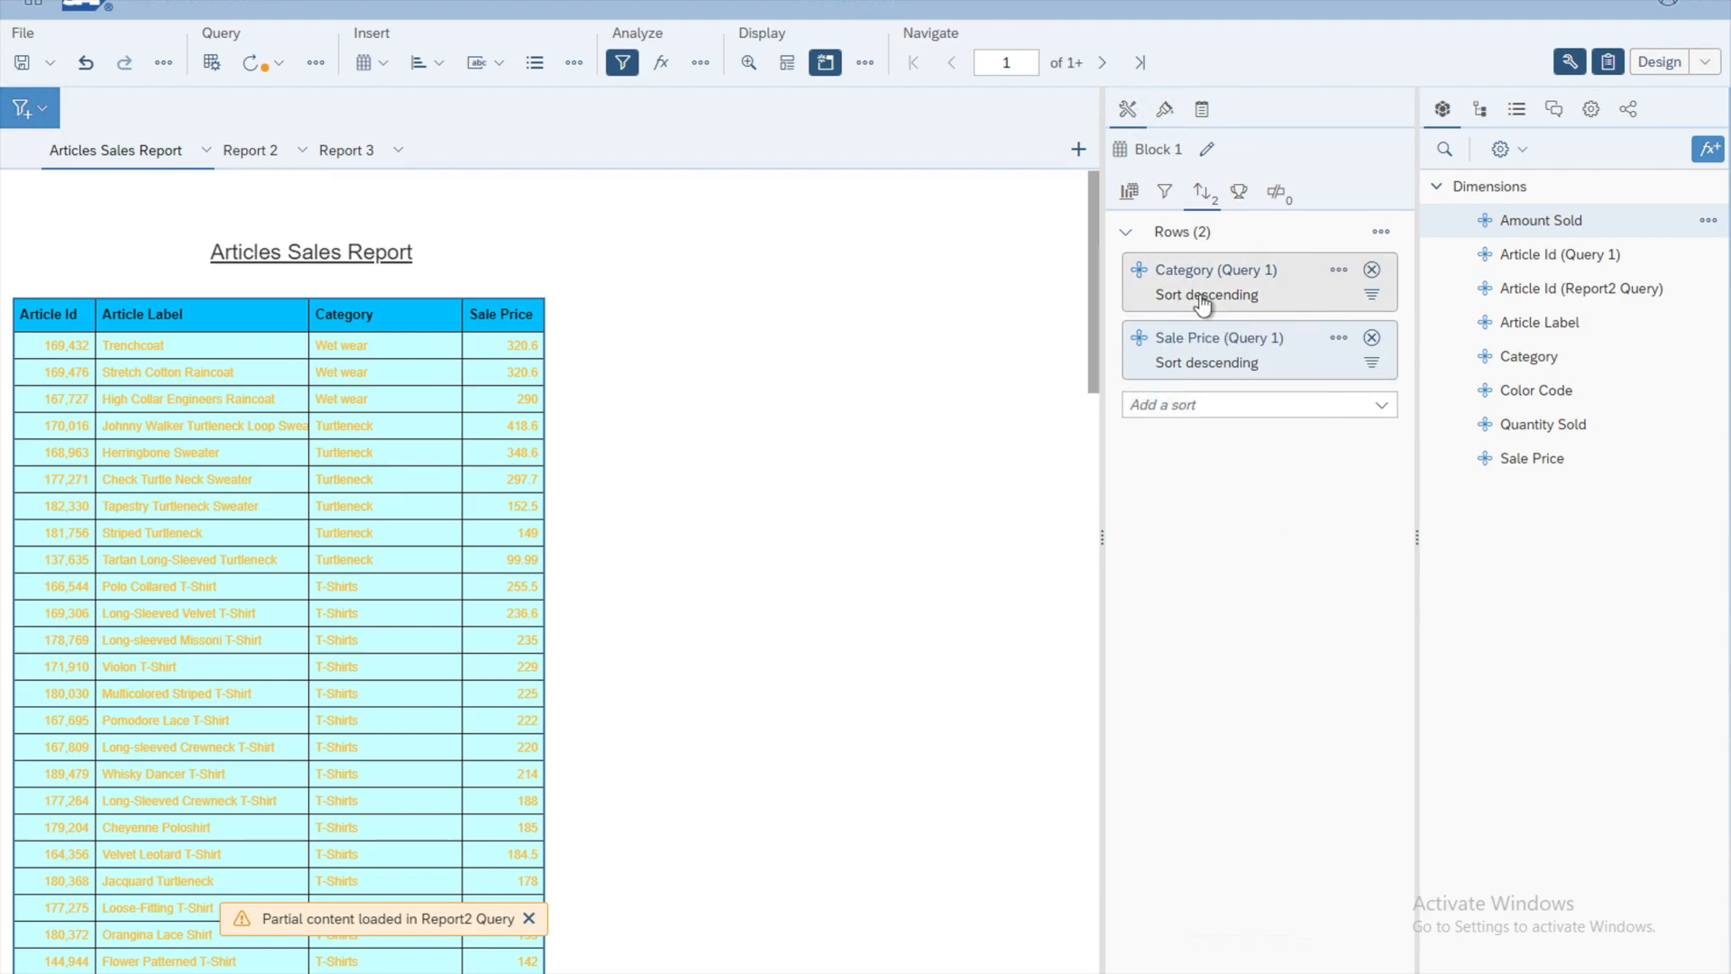
left_click(1372, 296)
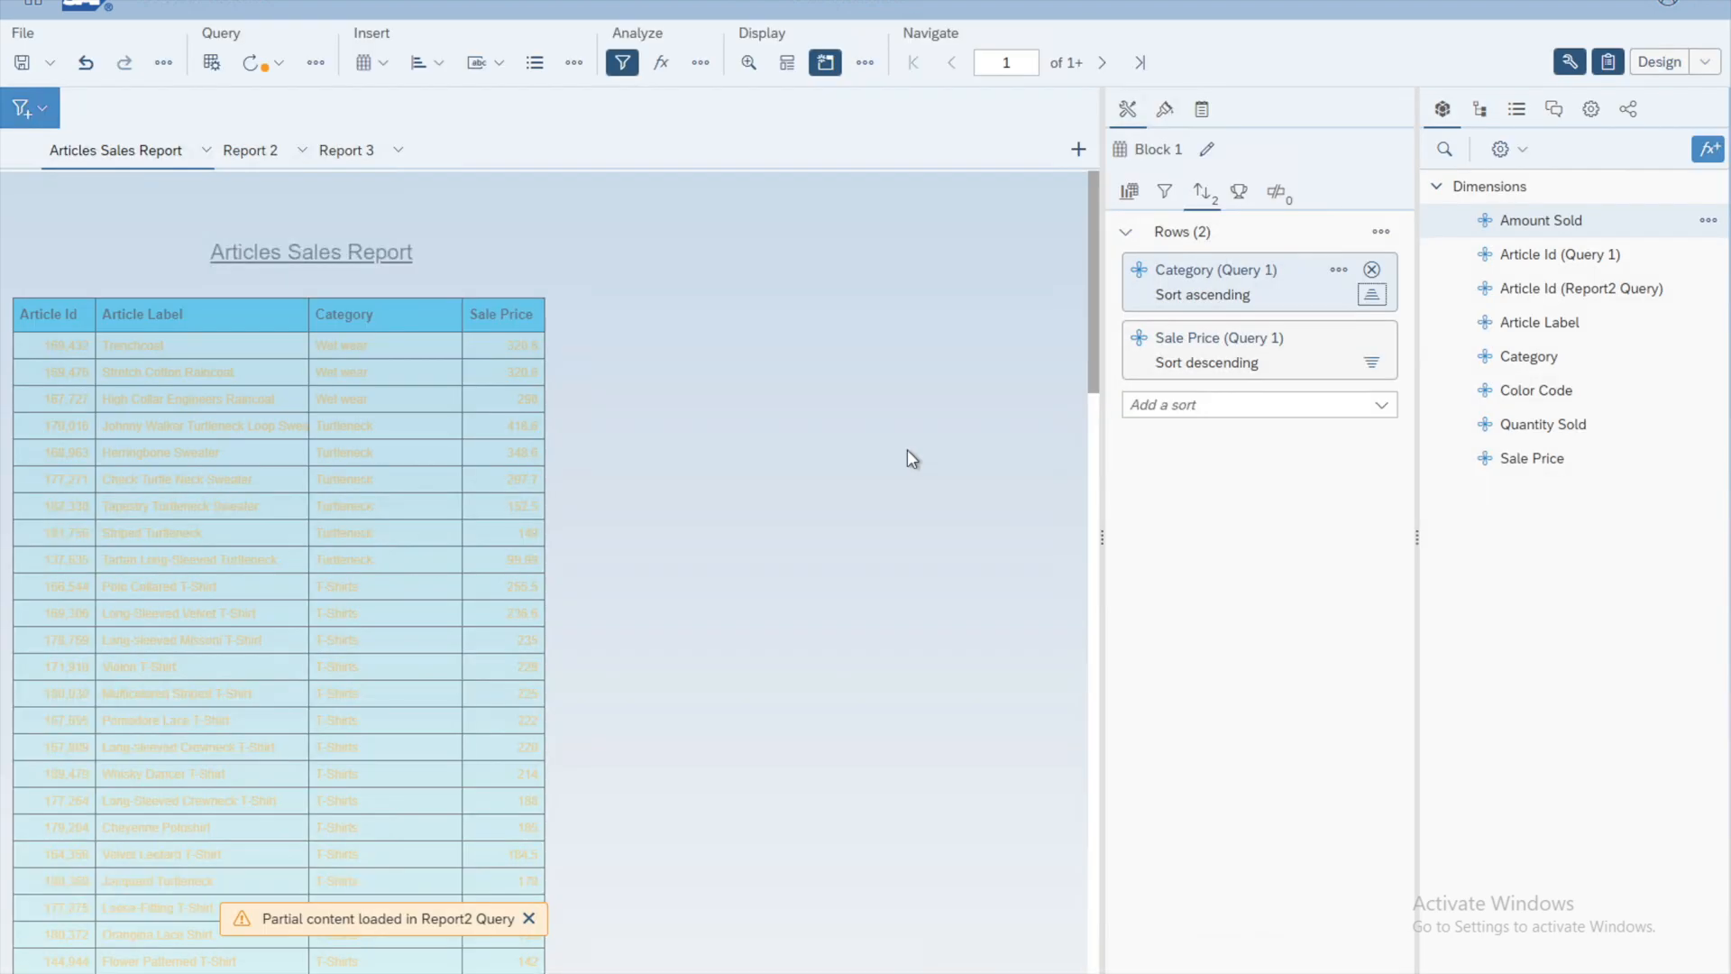